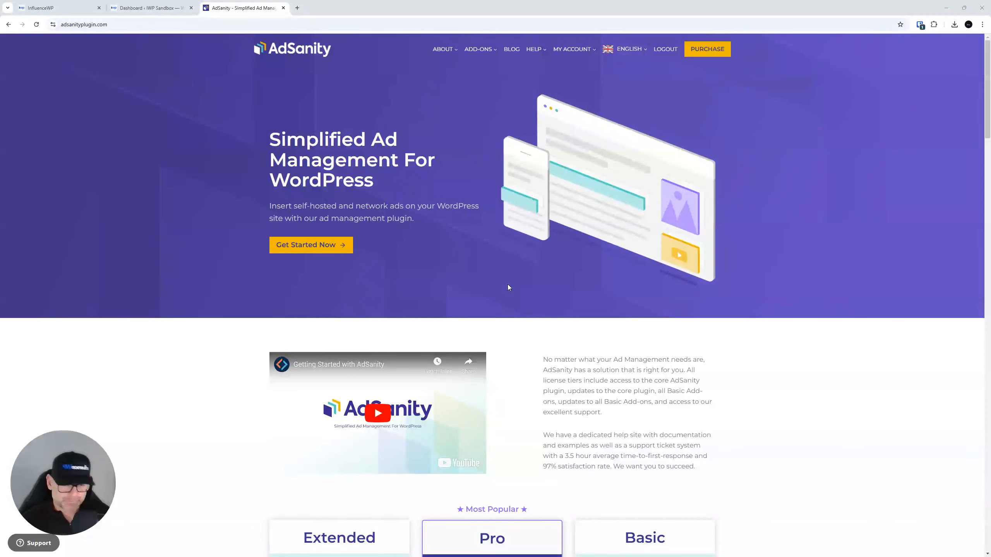
Step: Review the Extended, Pro and Basic pricing plans on the AdSanity homepage, including their prices and licensing terms
scroll(491, 281, down, 1)
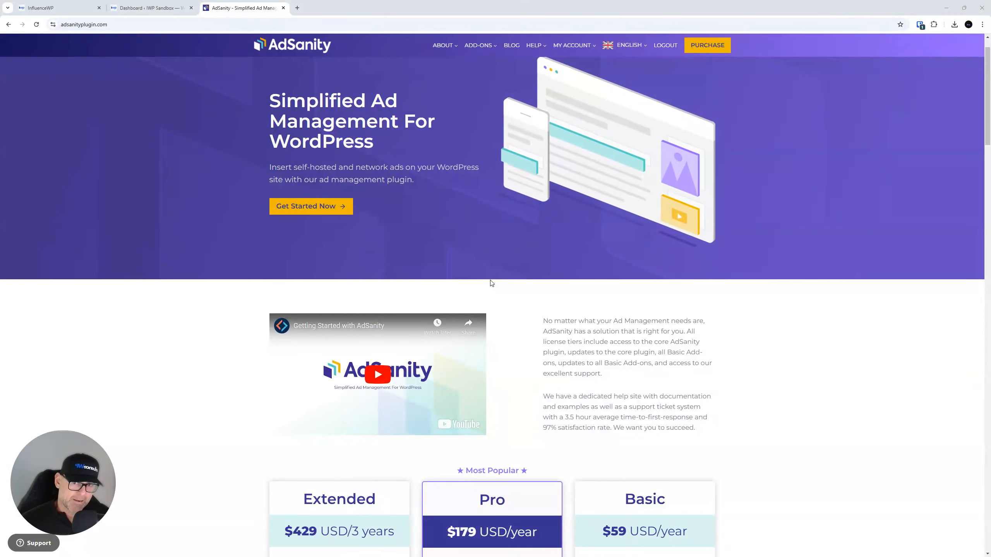
scroll(491, 284, down, 7)
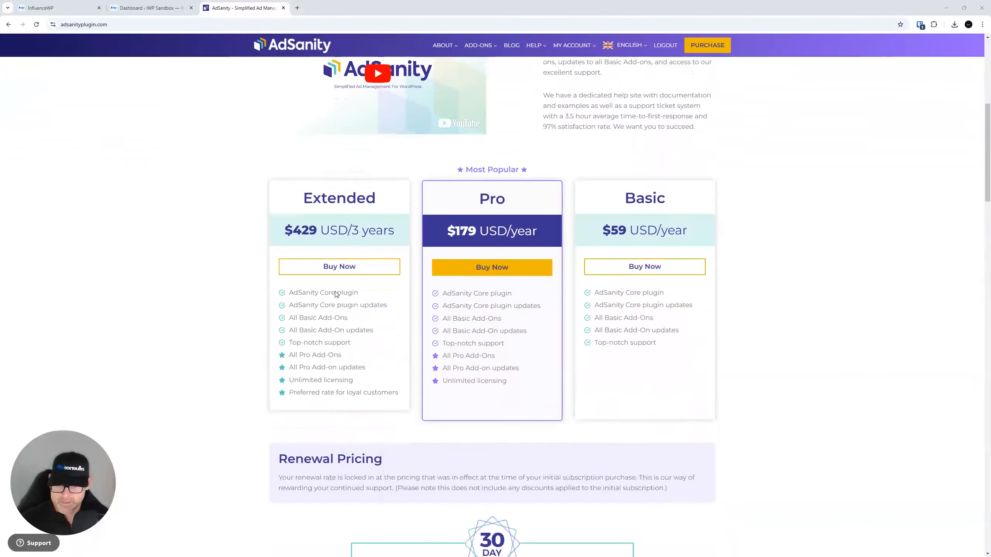
scroll(365, 318, down, 1)
scroll(366, 319, up, 2)
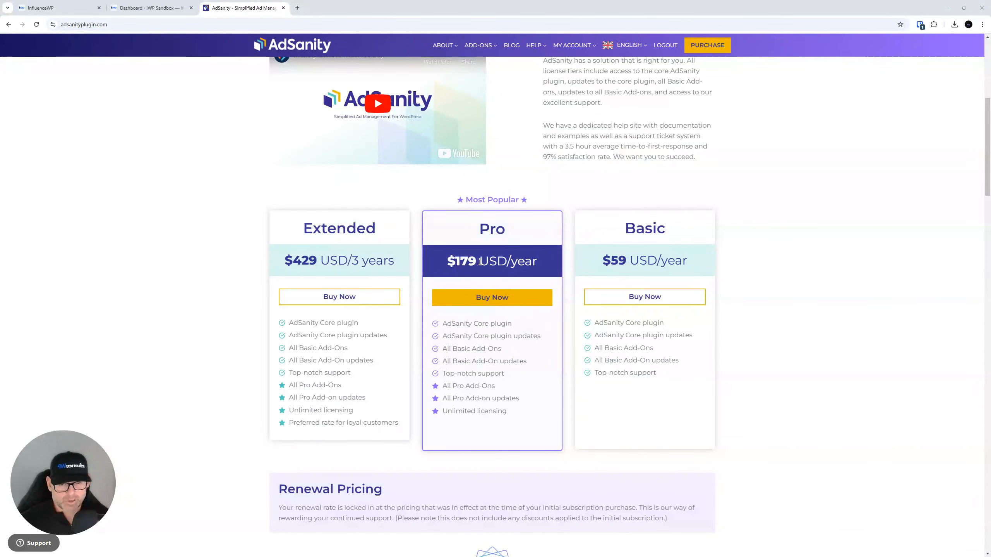
scroll(480, 261, down, 2)
drag(525, 346, 440, 339)
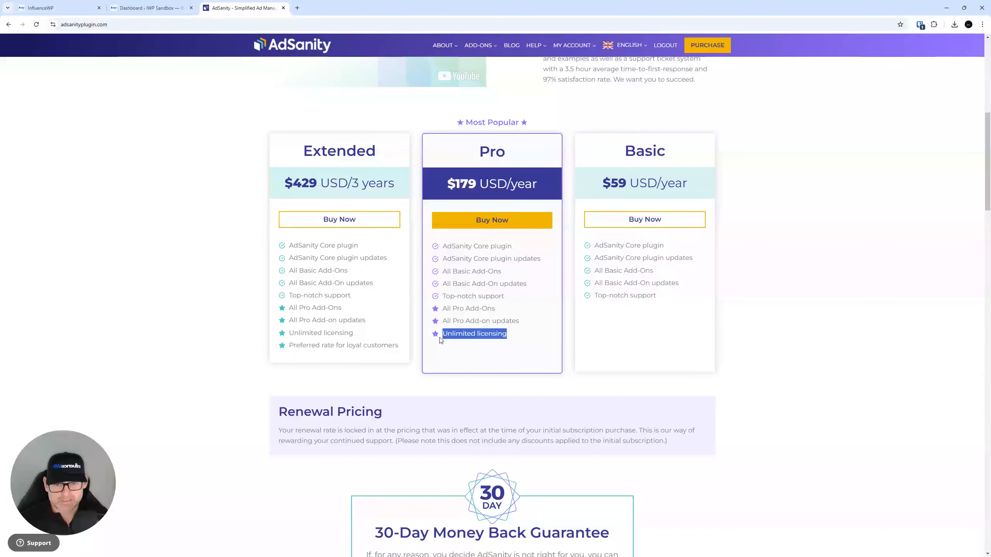
click(375, 203)
drag(353, 182, 267, 181)
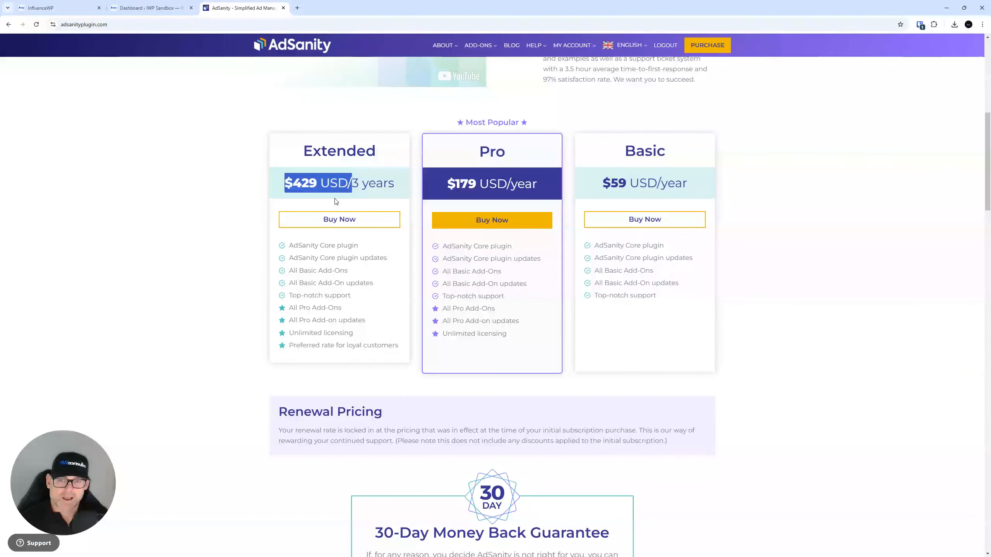
click(395, 345)
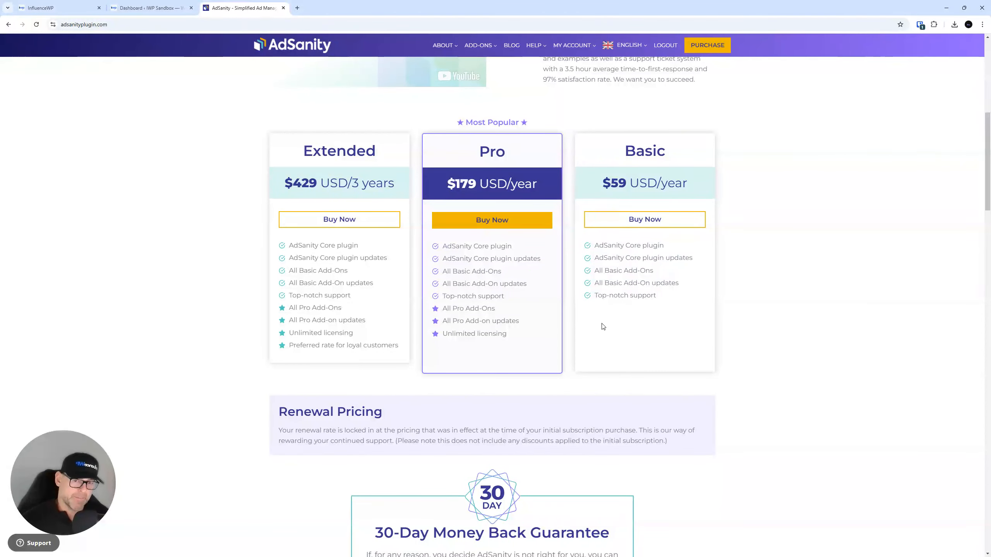
Step: Look through the AdSanity homepage's money-back guarantee, testimonials, feature list and minimum requirements down to the footer
scroll(604, 326, down, 5)
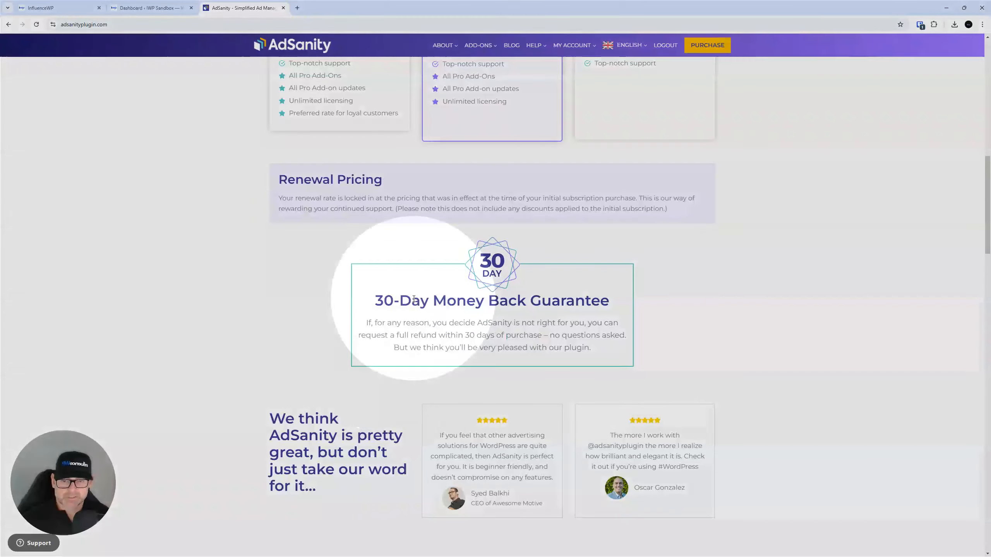
scroll(415, 298, down, 5)
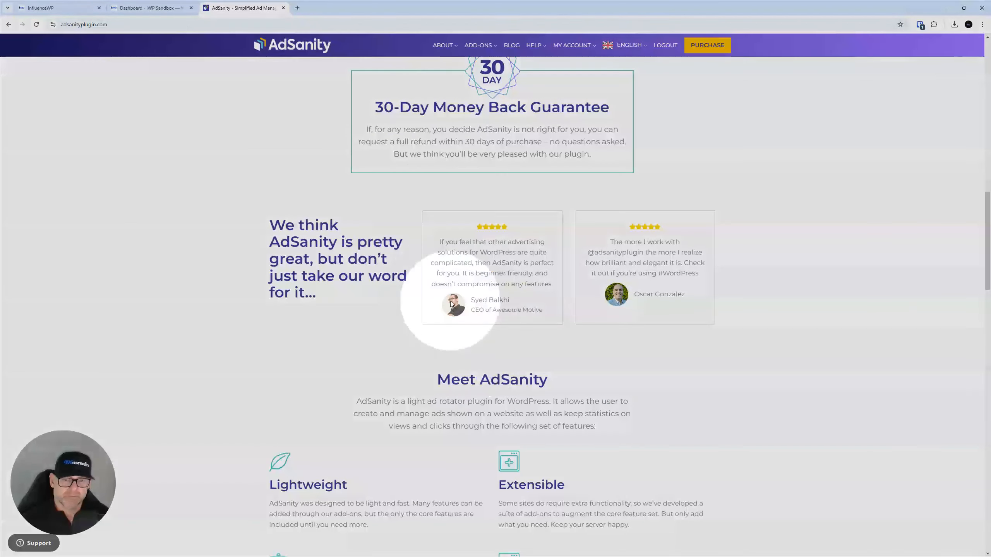
scroll(487, 330, down, 2)
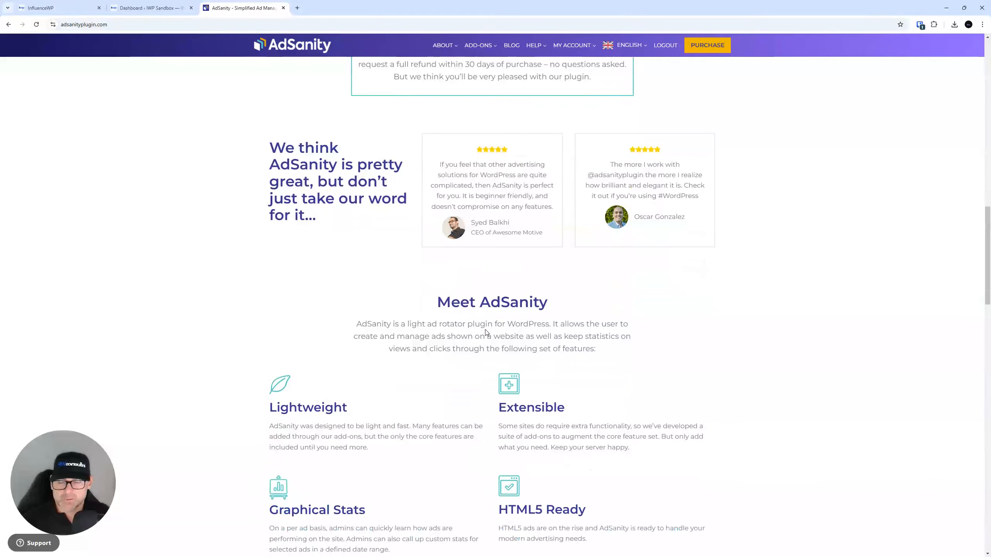
scroll(482, 344, down, 3)
scroll(483, 344, down, 20)
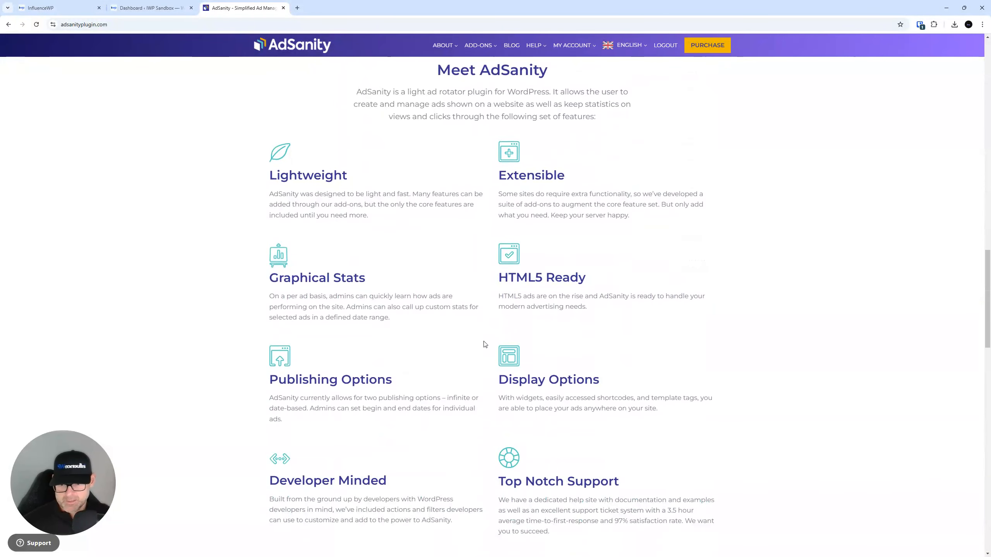
scroll(312, 279, down, 10)
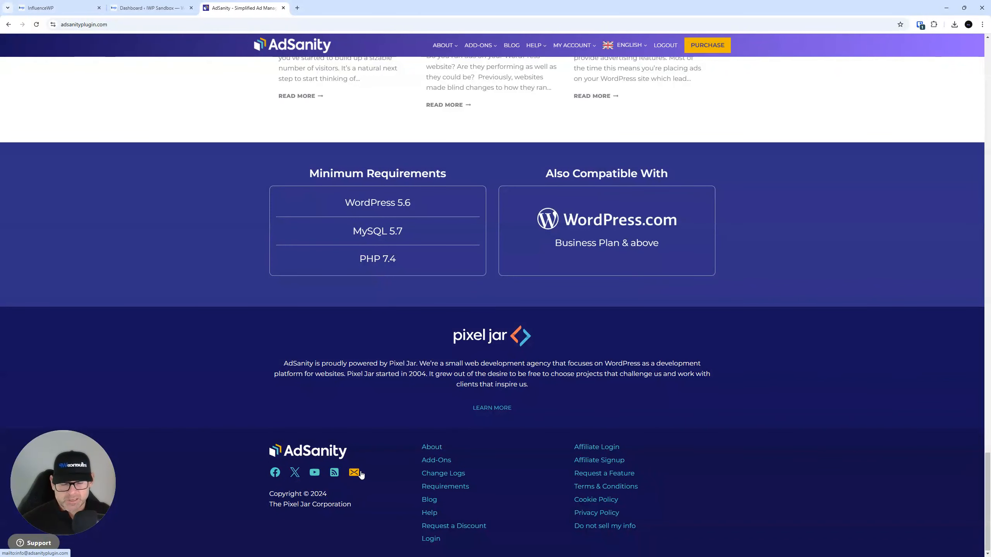
Step: Open the About, Change Logs and Help pages from the site footer in separate browser tabs
right_click(440, 449)
click(490, 336)
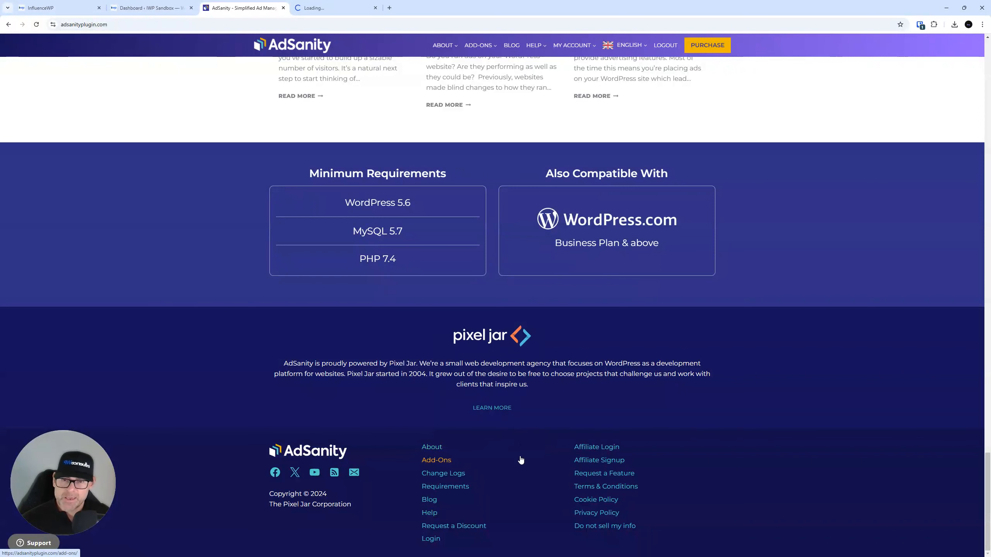
right_click(444, 475)
click(483, 370)
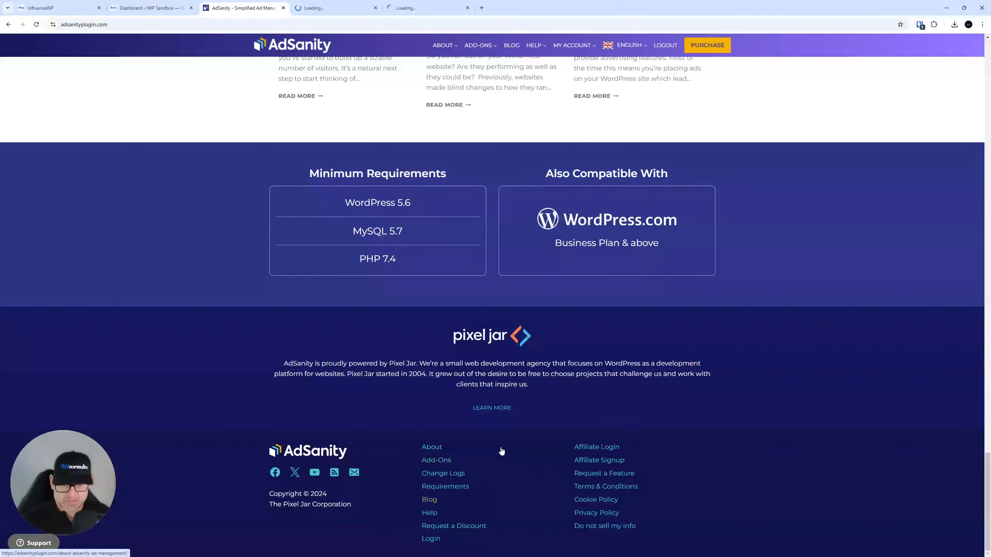
right_click(432, 517)
click(465, 407)
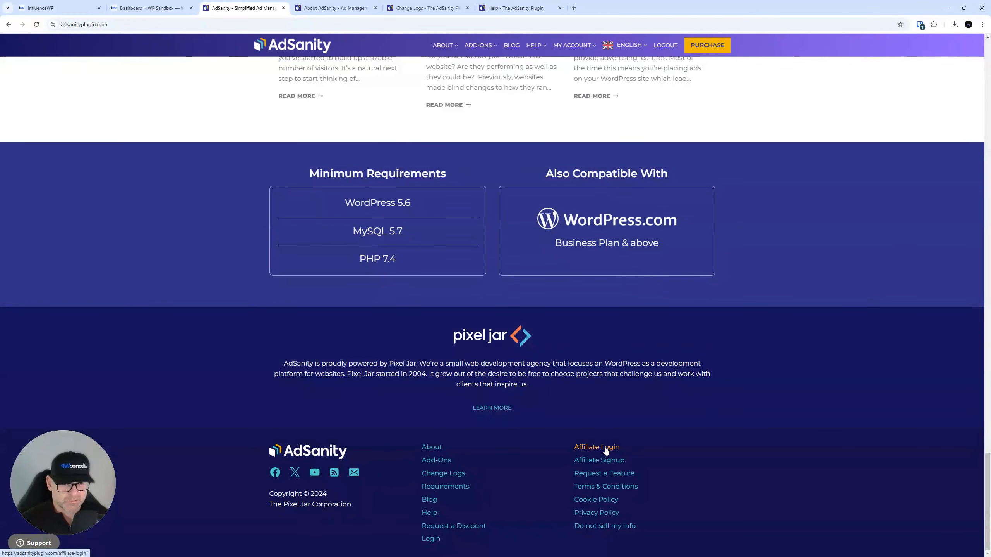
click(625, 481)
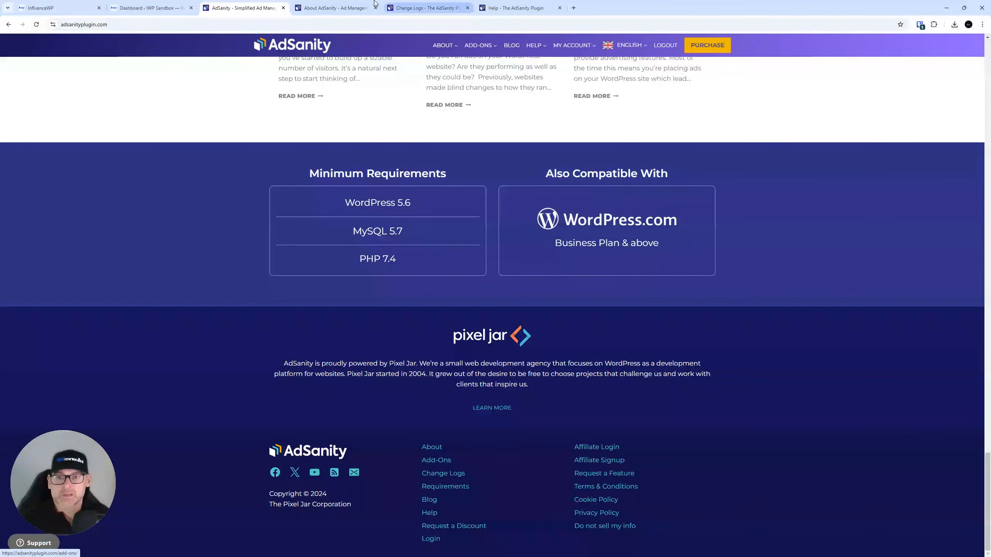
Step: Read the About AdSanity page covering Pixel Jar, the reasons for using AdSanity and its future plans
click(334, 8)
scroll(261, 310, down, 1)
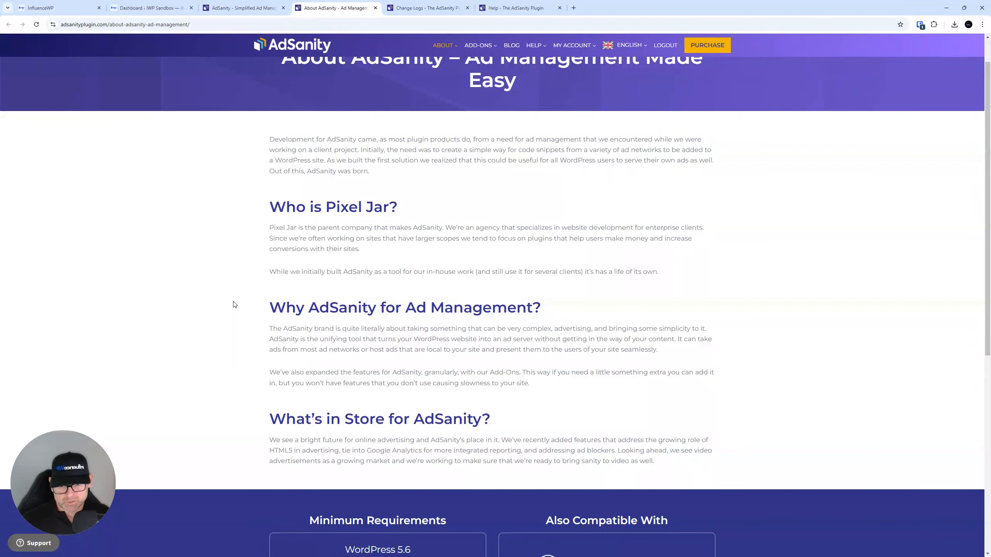
scroll(235, 305, up, 1)
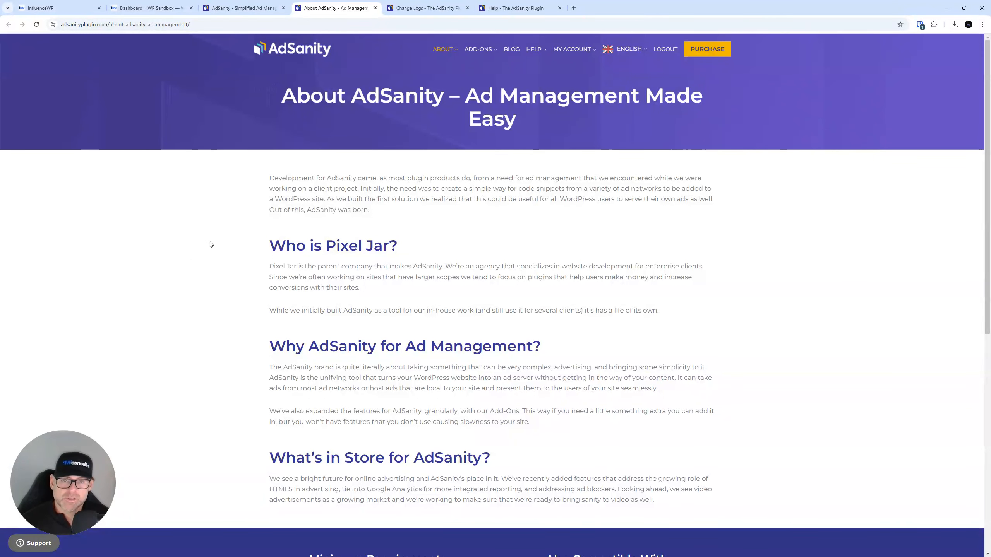
scroll(208, 244, down, 3)
scroll(286, 249, up, 3)
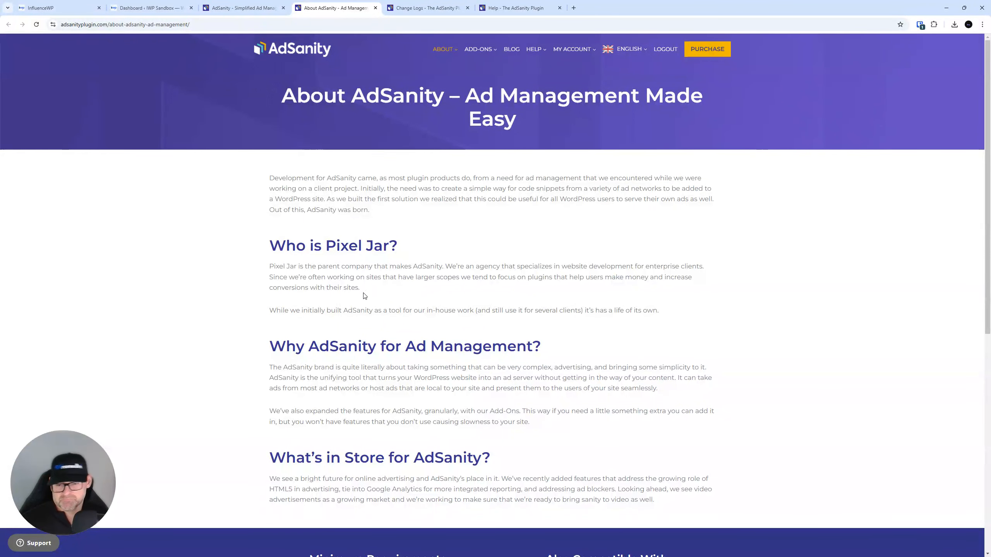
scroll(373, 192, down, 1)
scroll(432, 100, up, 1)
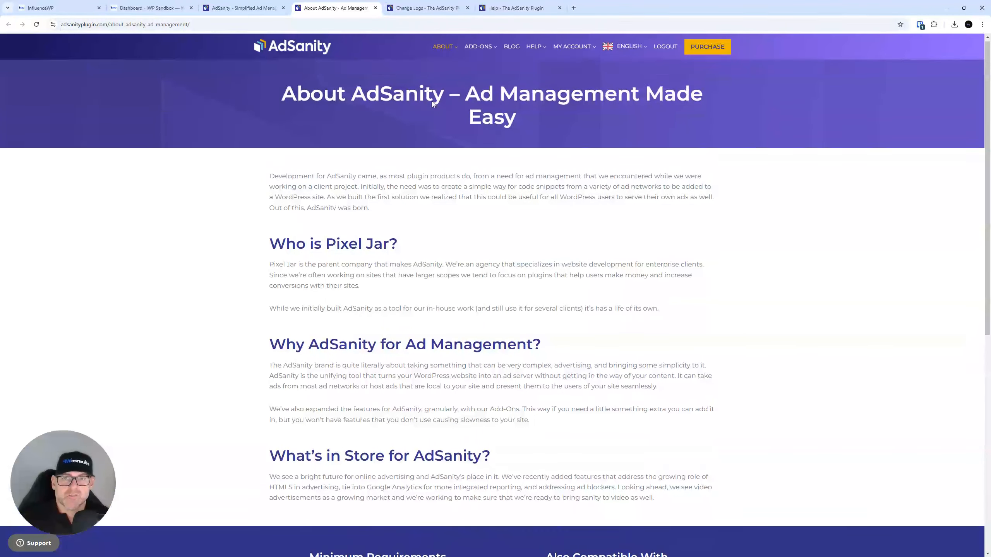
Step: Examine the Change Logs page, including the list of add-ons and the AdSanity plugin's version history
click(439, 4)
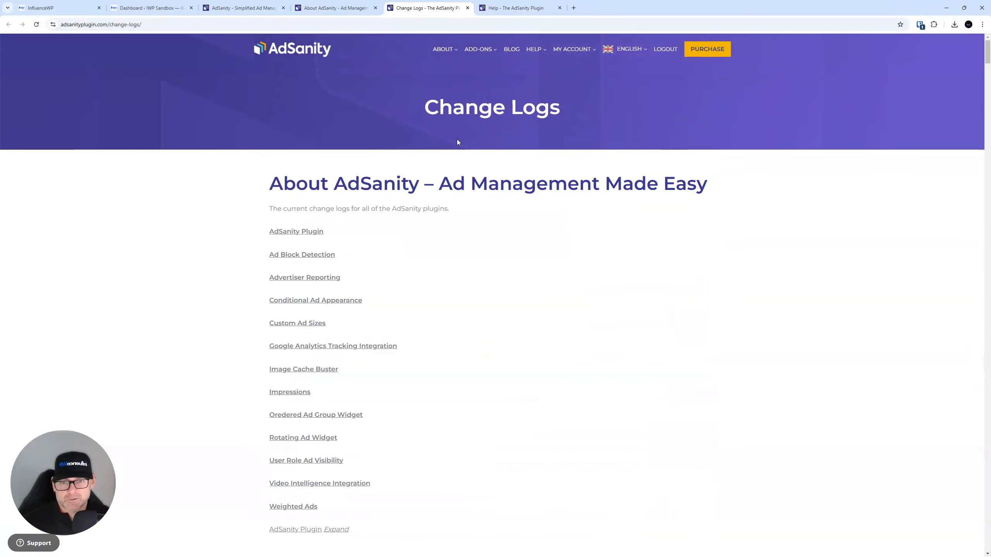
scroll(452, 131, down, 3)
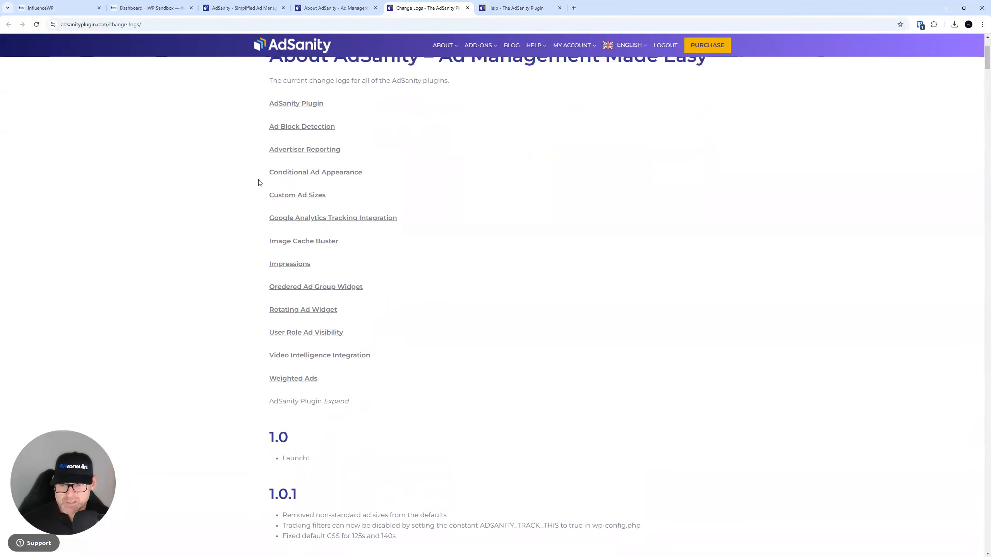
scroll(258, 184, up, 2)
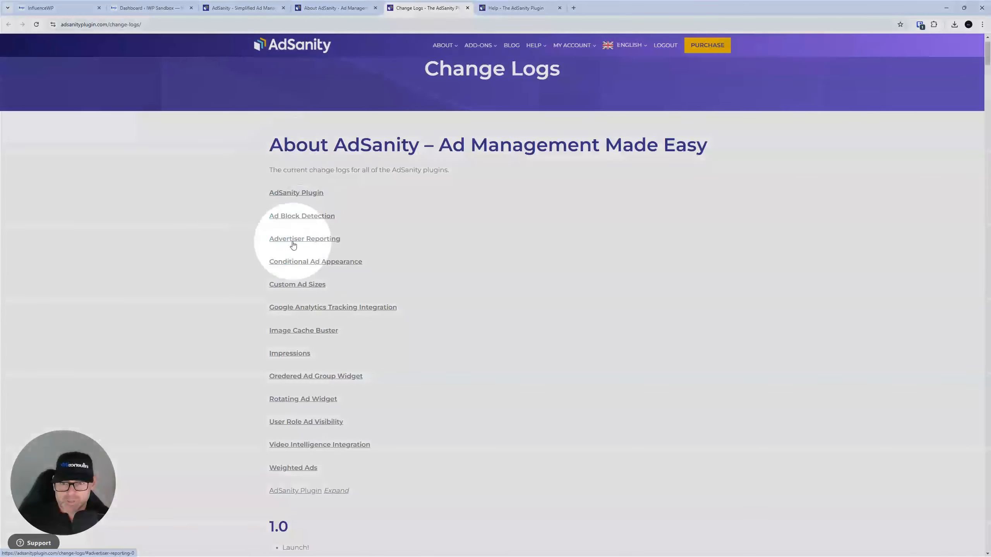
scroll(221, 242, down, 8)
scroll(221, 242, down, 20)
scroll(234, 228, down, 20)
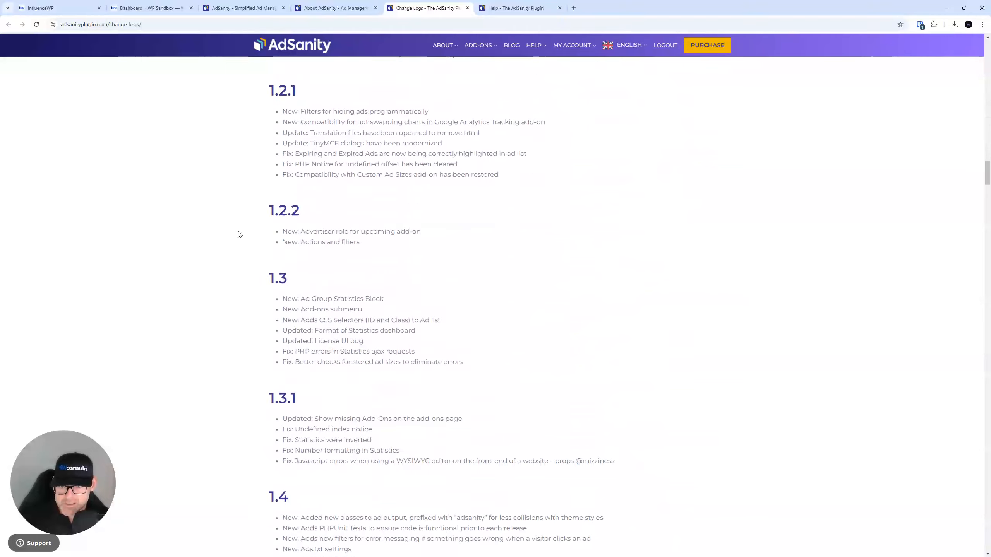
scroll(239, 235, down, 12)
scroll(317, 166, up, 20)
scroll(343, 204, up, 20)
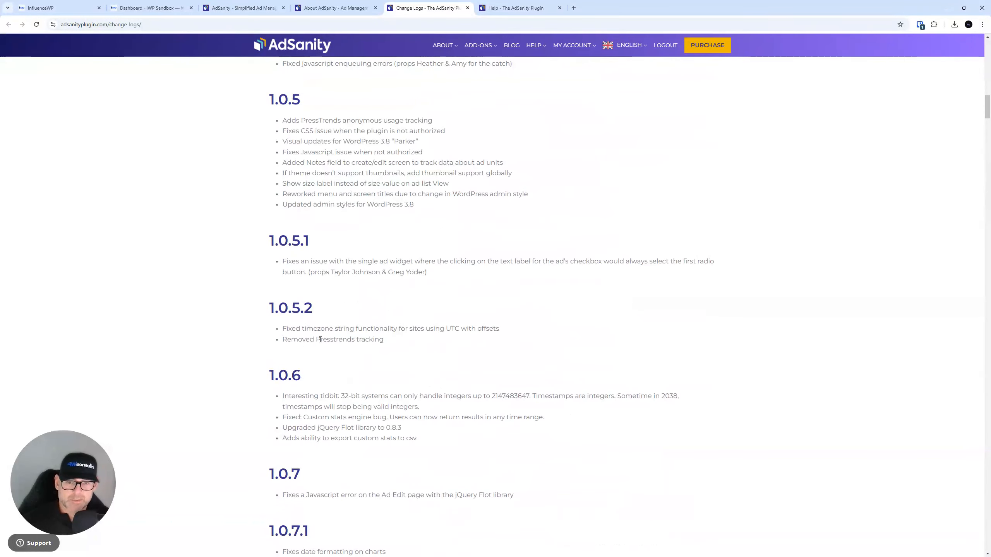
scroll(320, 339, up, 20)
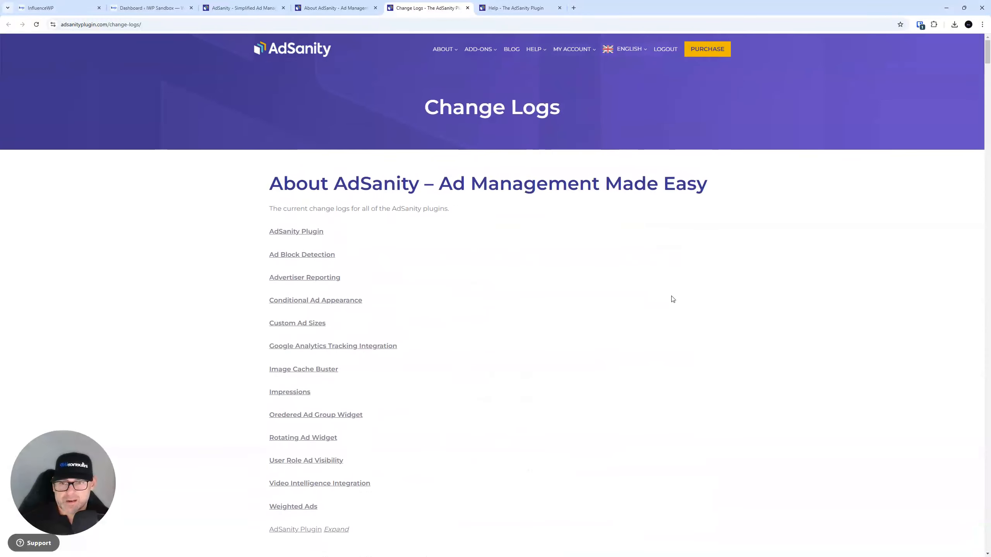
Step: Review the FAQs, Guide, Videos and Popular Articles sections on the Help page and open the Guide
click(515, 8)
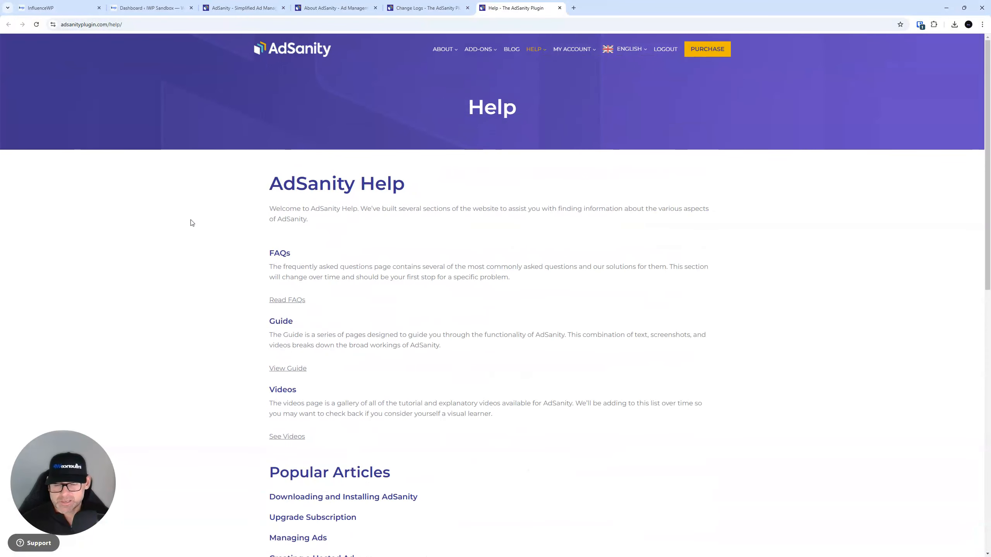
scroll(233, 230, down, 2)
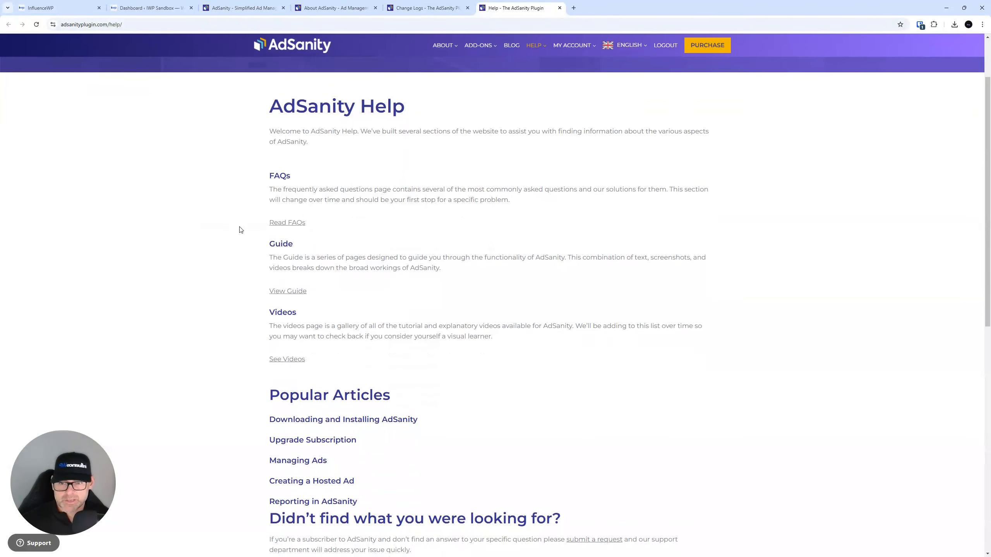
scroll(241, 230, down, 3)
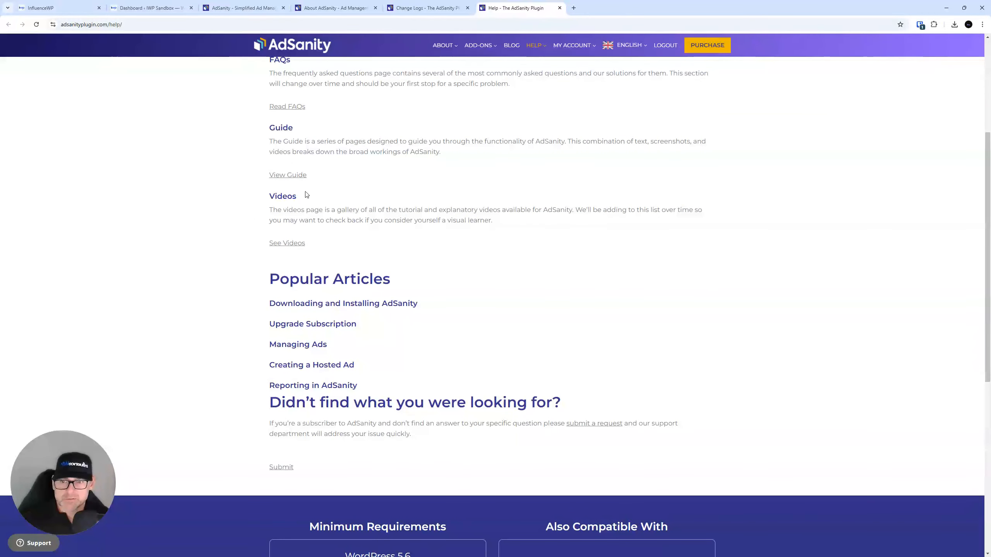
scroll(228, 186, up, 3)
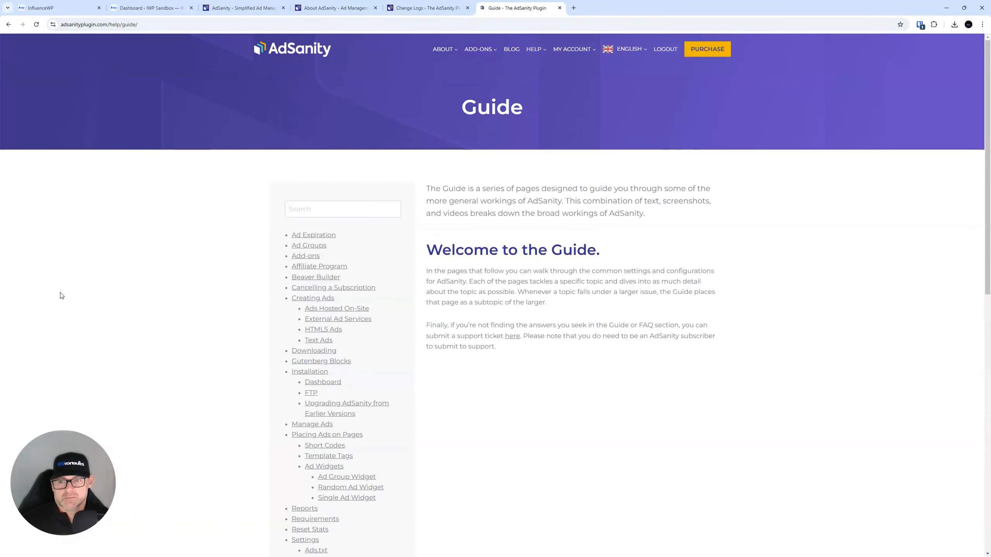
Step: Look through the Guide's list of documentation topics
scroll(383, 336, down, 2)
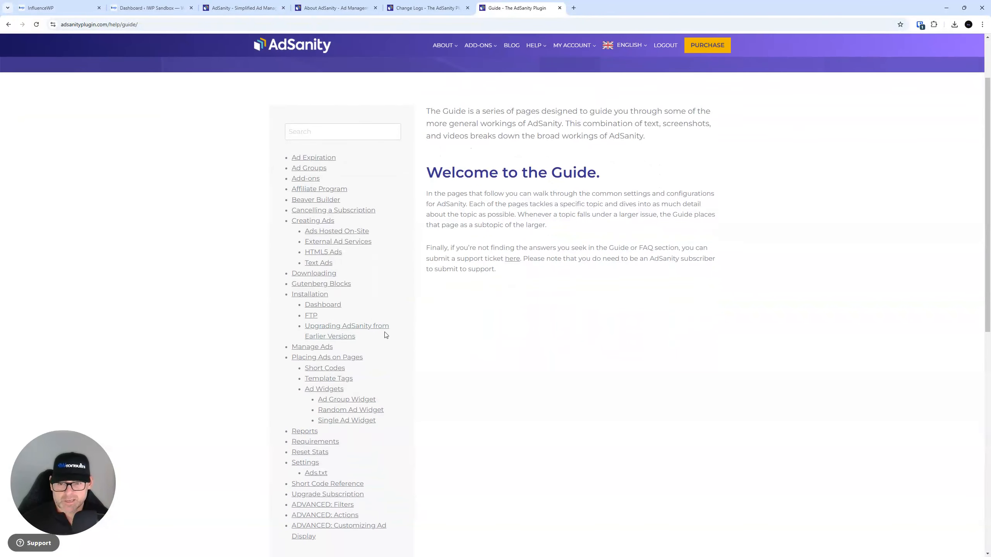
scroll(386, 386, down, 3)
scroll(358, 420, up, 6)
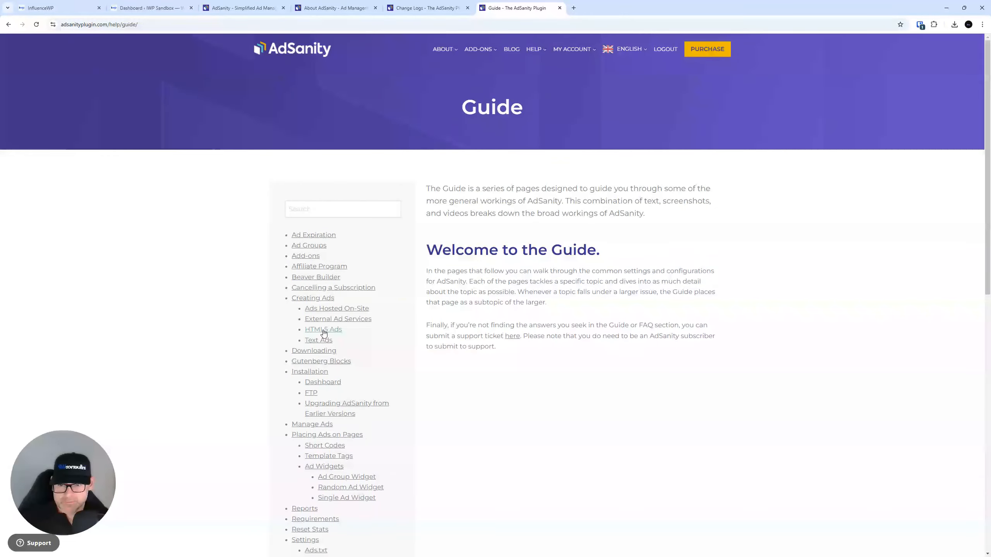
Step: Close the AdSanity homepage, About and Change Logs tabs, keeping the Guide open
click(283, 8)
click(283, 8)
click(283, 8)
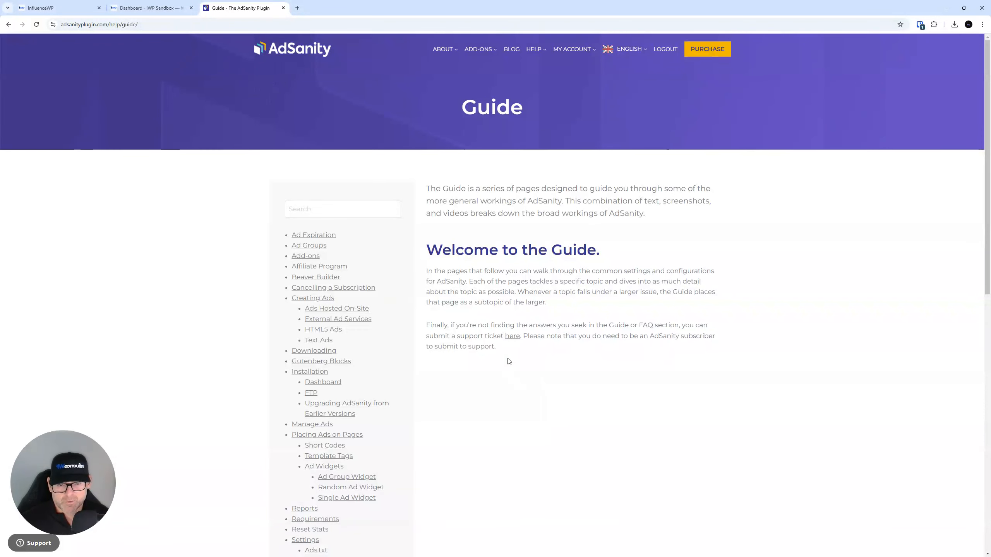
scroll(511, 371, down, 1)
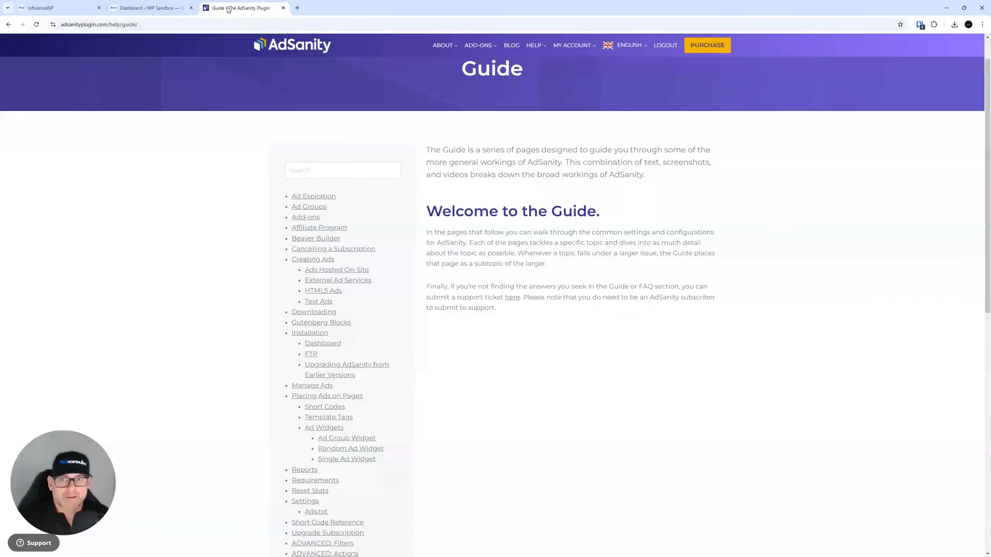
Step: Switch to the IWP Sandbox WordPress dashboard and open the AdSanity plugin's general settings
click(160, 2)
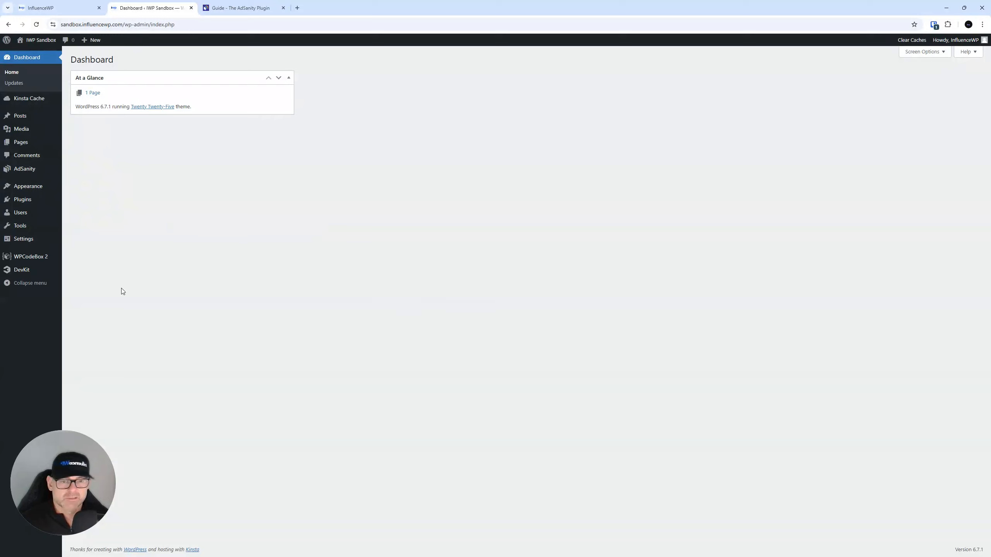
mouse_move(16, 171)
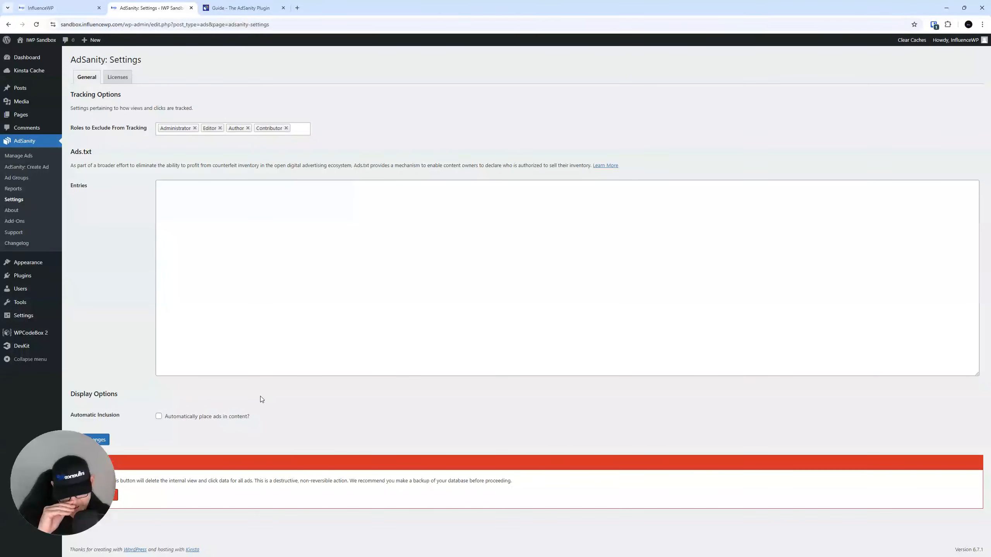
drag(57, 443, 63, 347)
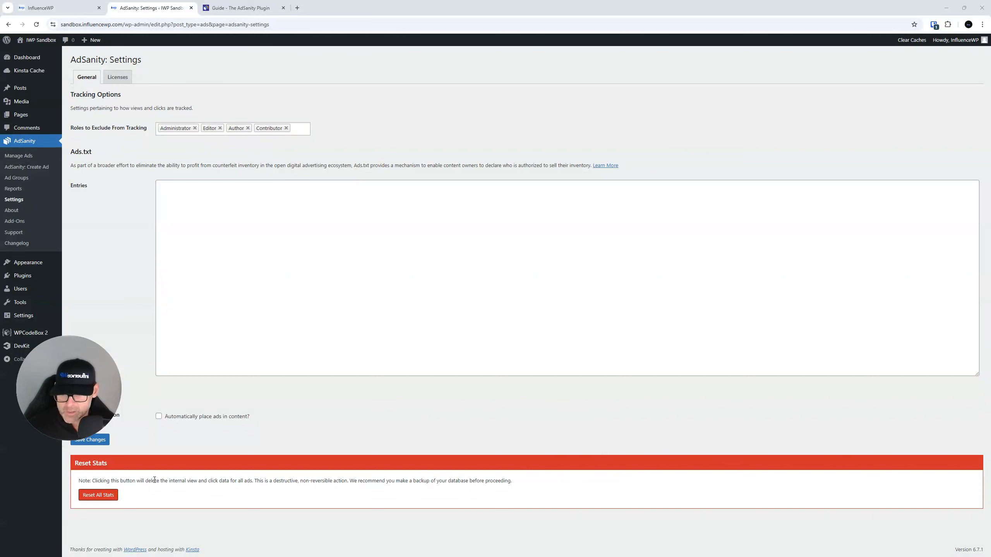
key(ctrl)
key(ctrl)
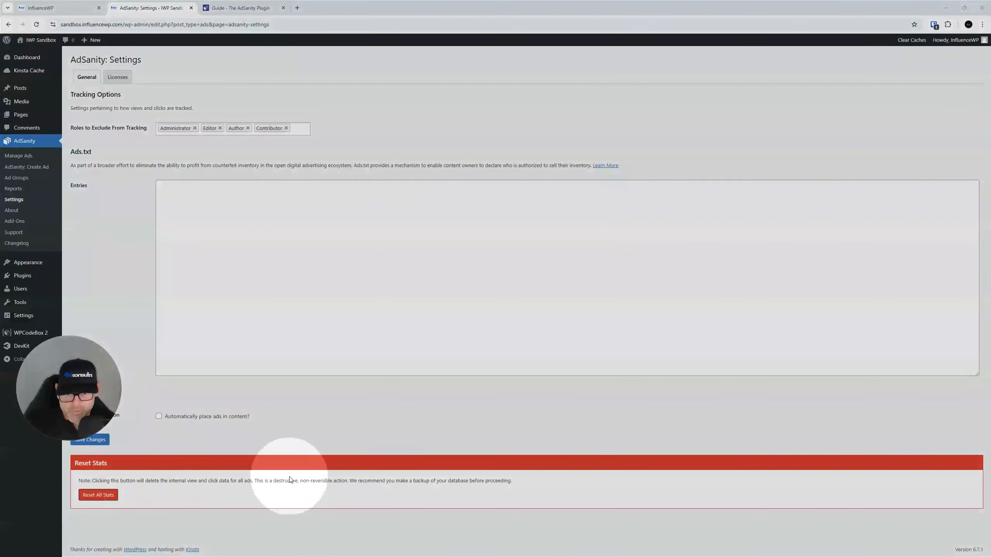
drag(51, 402, 46, 484)
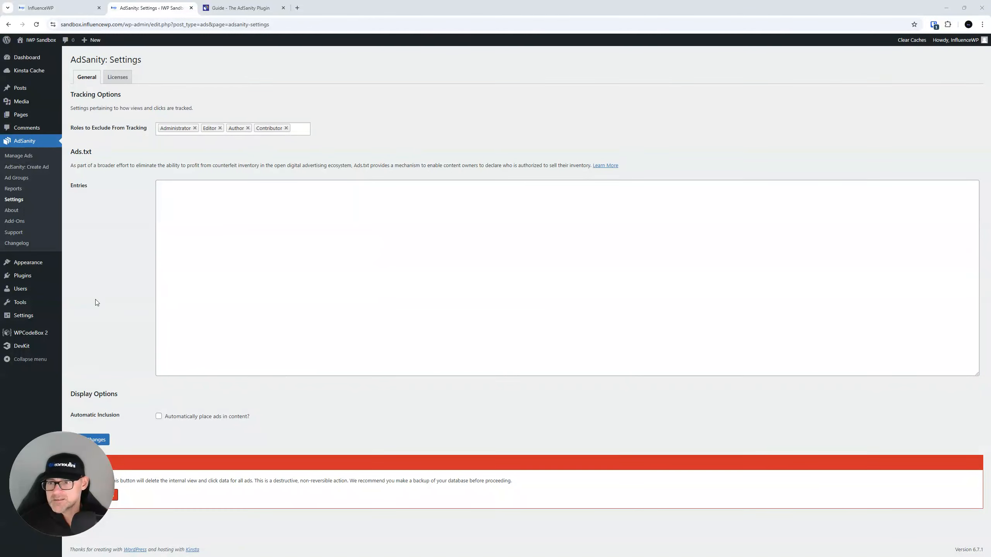
Step: Open AdSanity's Add-Ons page and review the descriptions of the available pro and basic add-ons
click(14, 221)
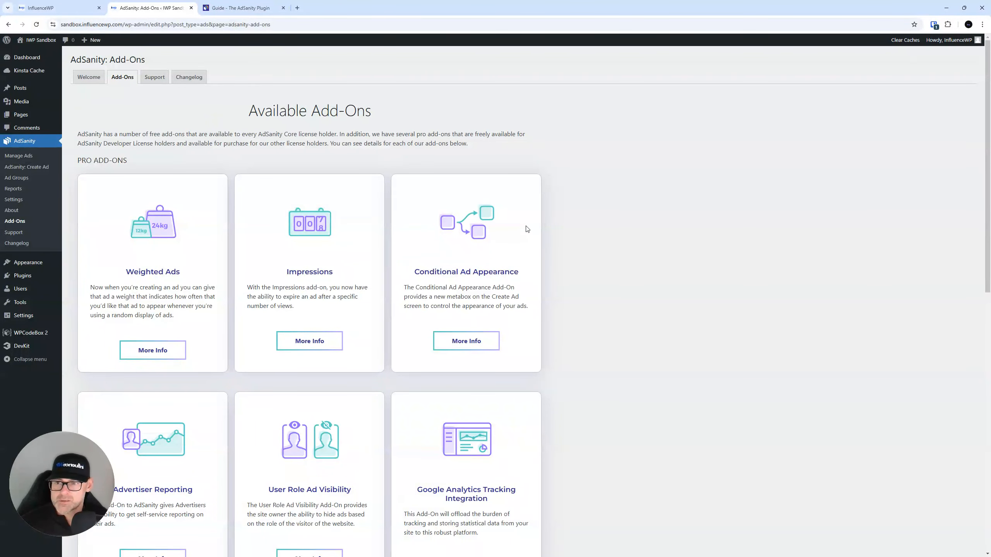
scroll(550, 246, down, 2)
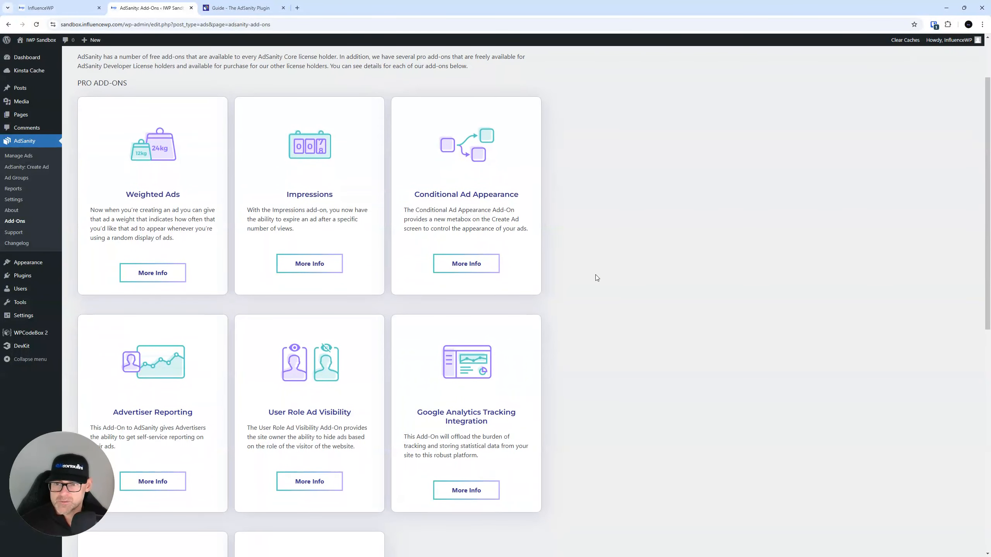
scroll(598, 277, down, 4)
scroll(598, 278, down, 1)
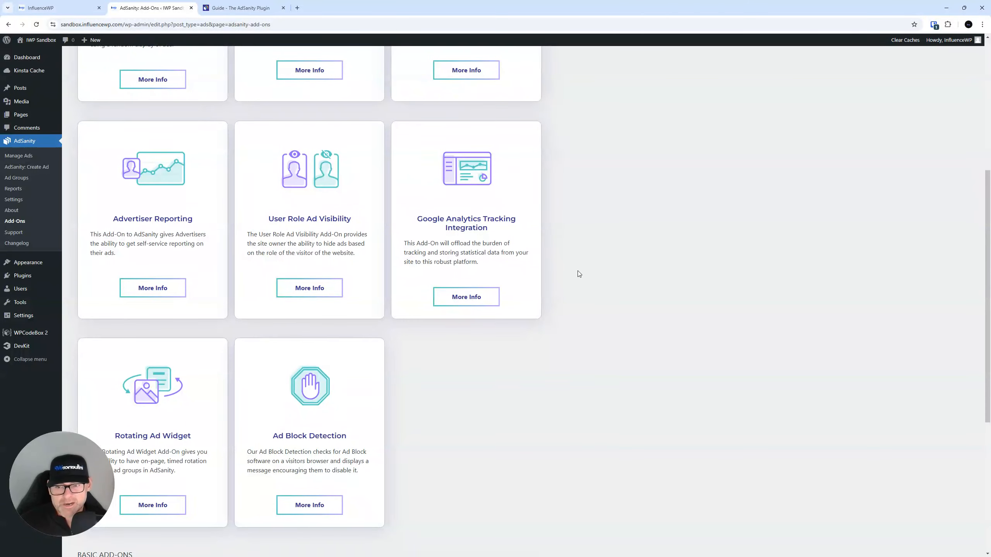
scroll(324, 337, down, 2)
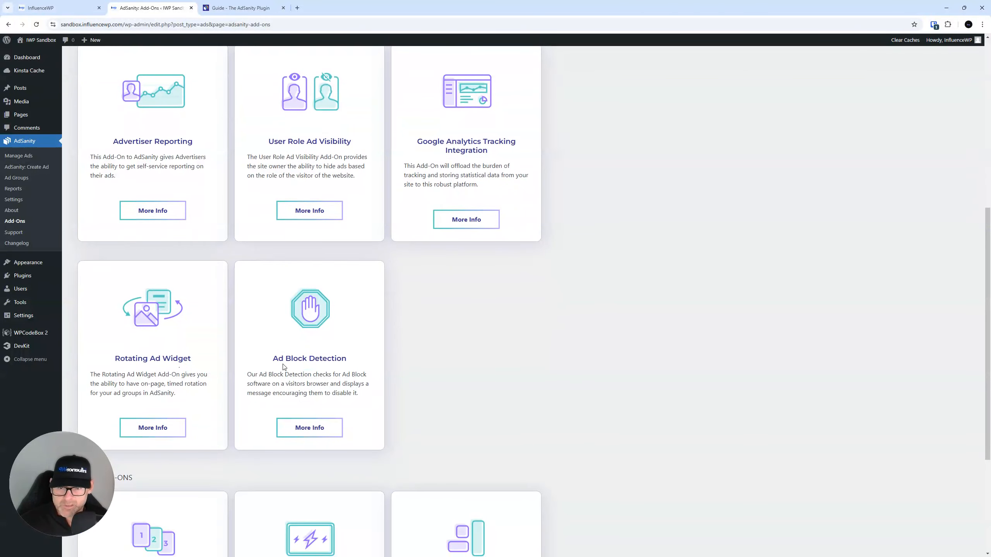
scroll(284, 367, down, 5)
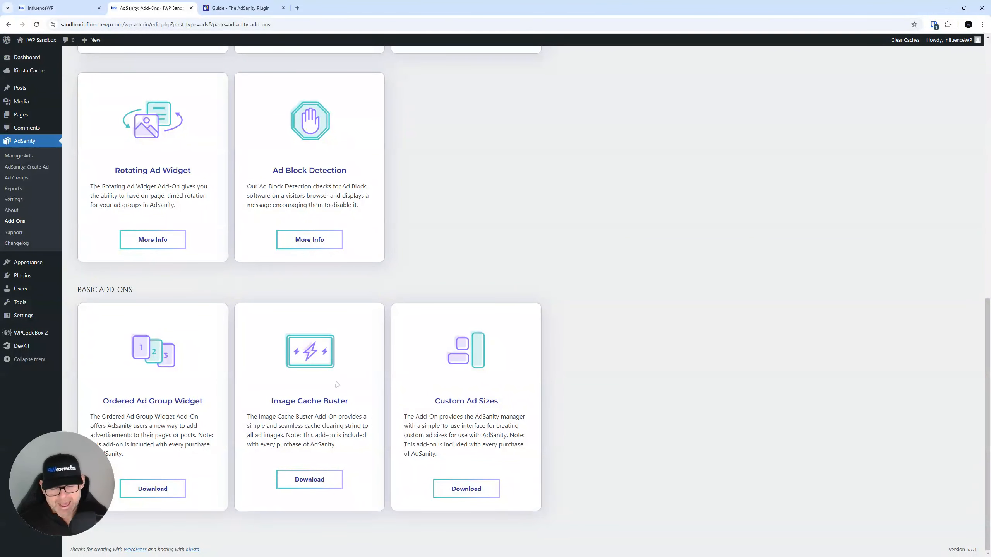
scroll(324, 388, up, 10)
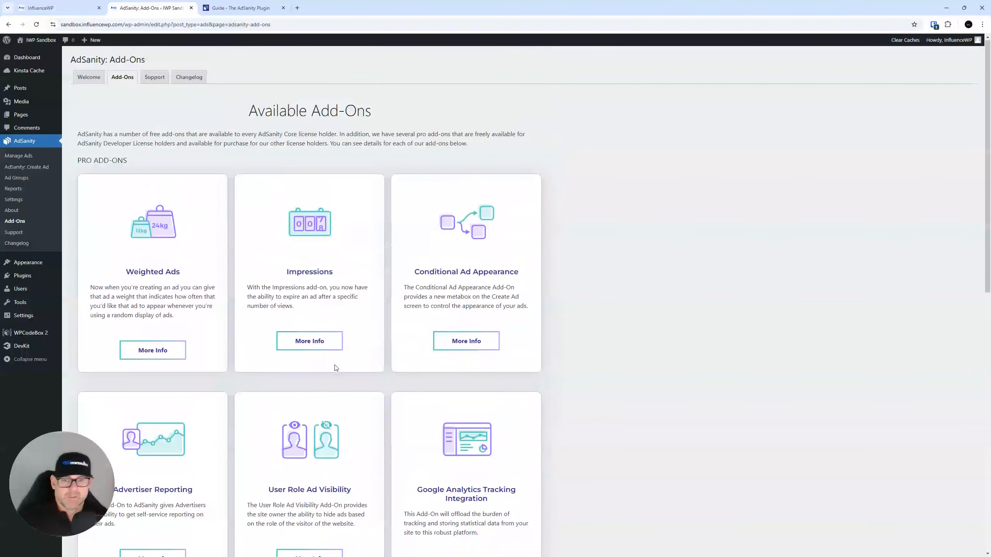
scroll(339, 365, down, 10)
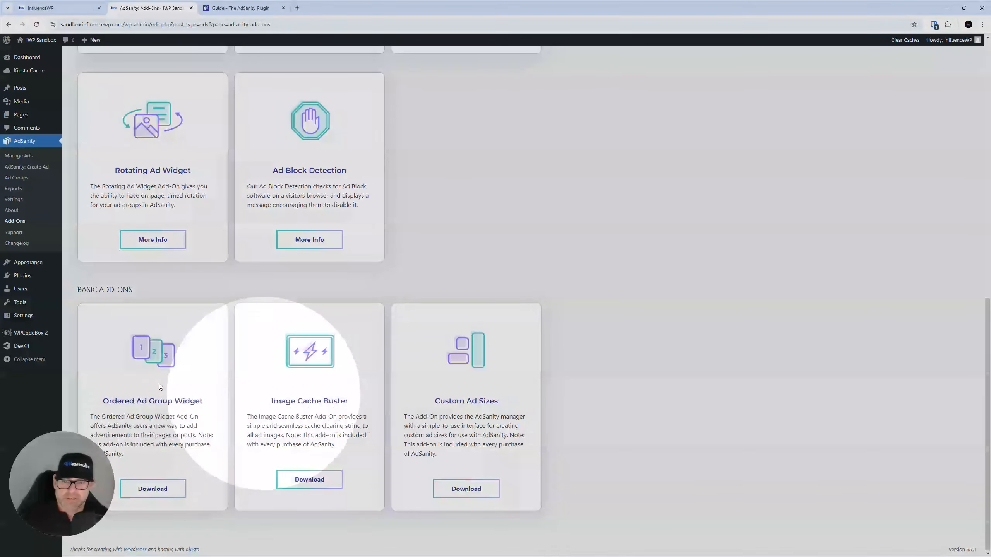
scroll(187, 369, up, 6)
scroll(187, 366, up, 6)
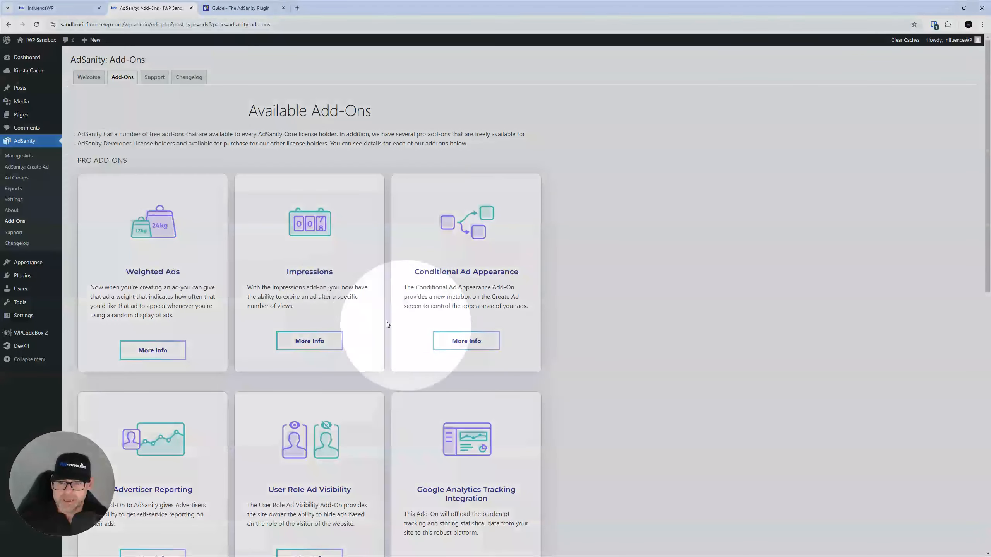
scroll(390, 326, down, 4)
scroll(373, 326, up, 4)
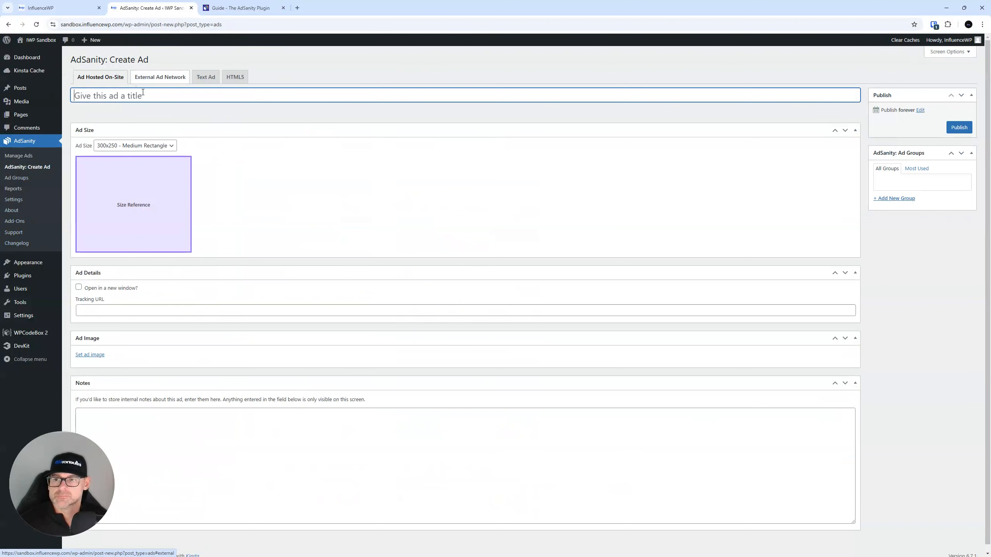
Step: Title a new ad hosted on-site "My Ad" and set its ad size to 200x200
text(My Add)
key(BackSpace)
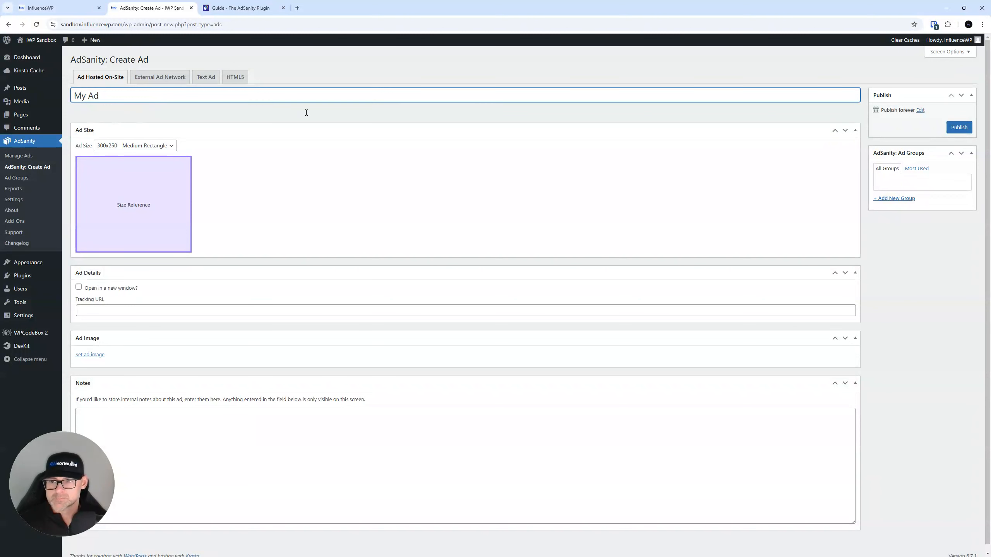
click(138, 149)
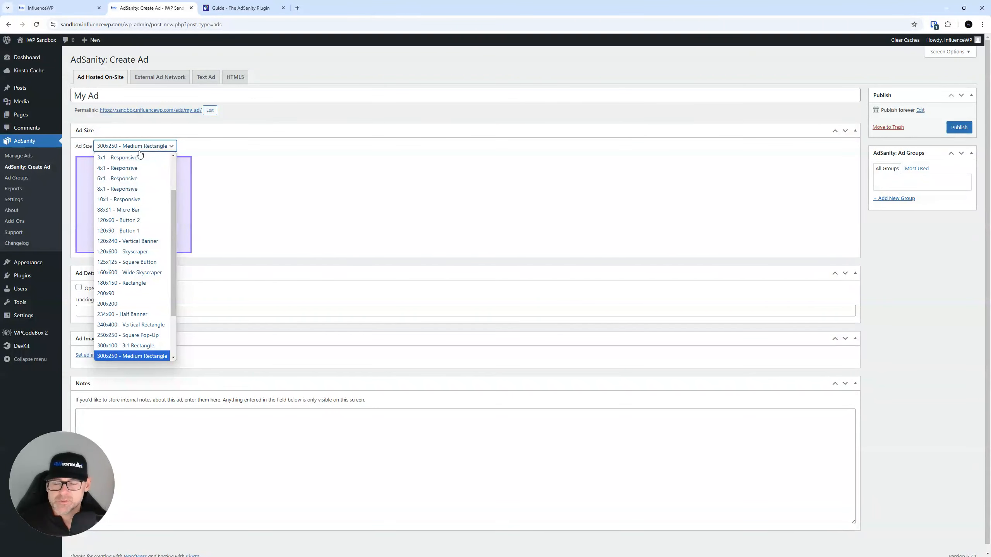
click(132, 304)
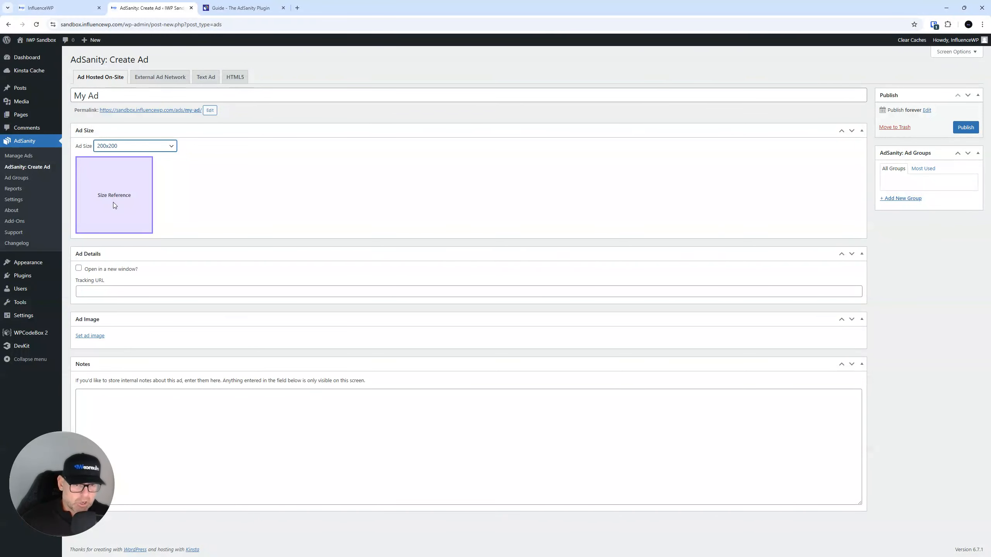
Step: Look through the responsive and fixed ad sizes offered for the ad, leaving the selection as it is
click(140, 150)
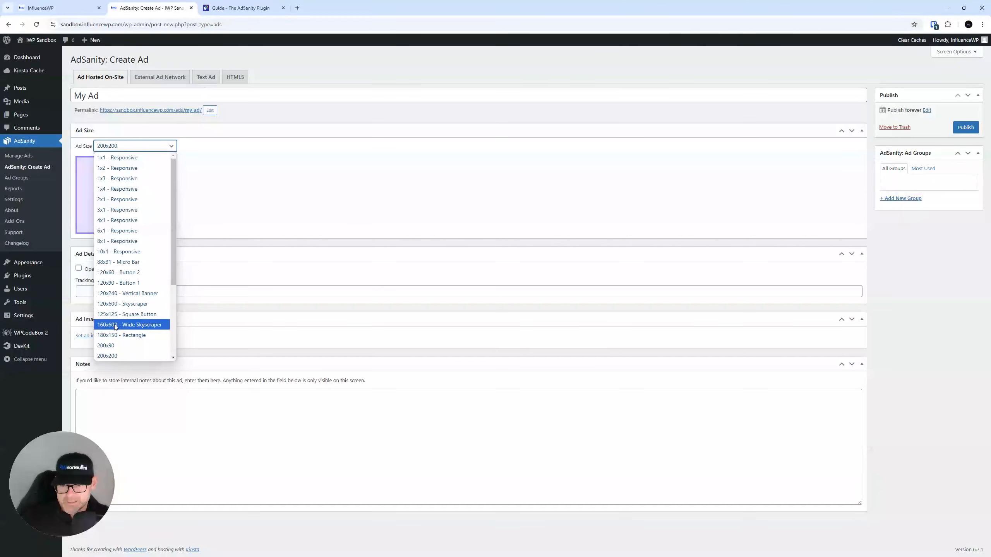
click(260, 161)
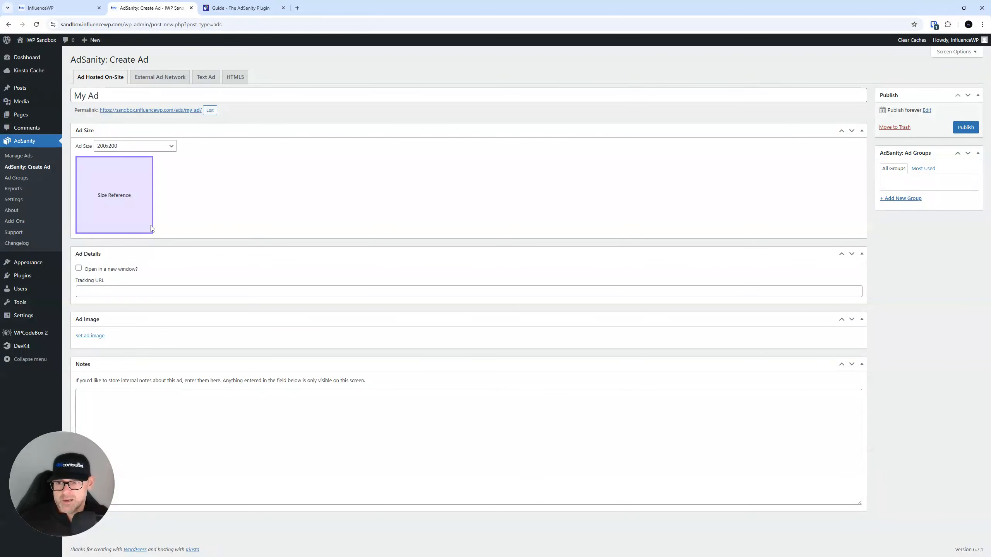
click(107, 150)
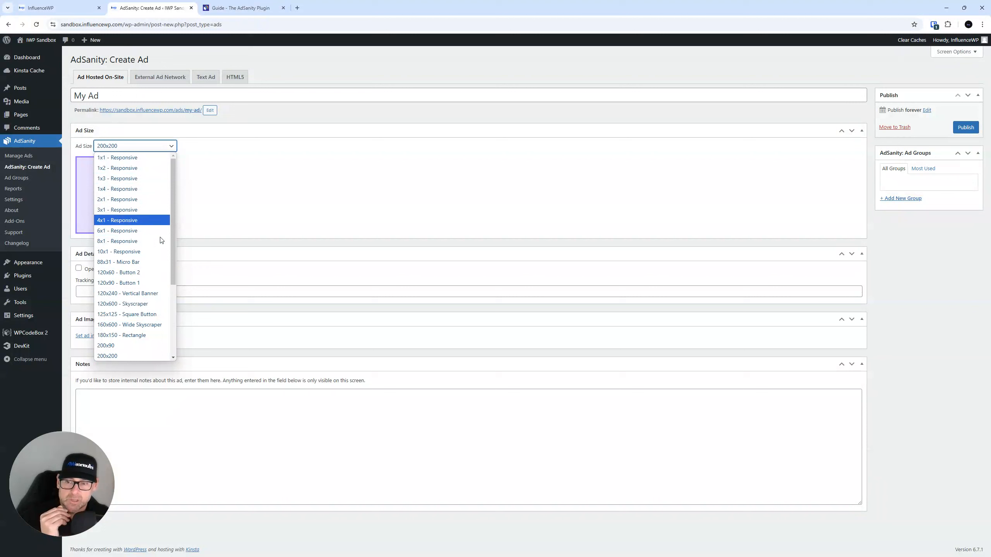
click(237, 200)
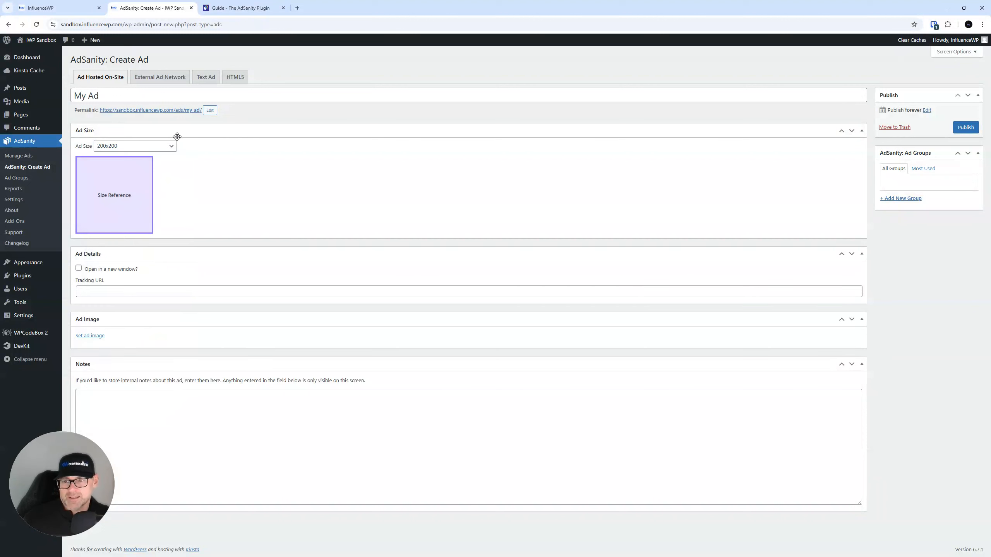
click(171, 146)
click(171, 148)
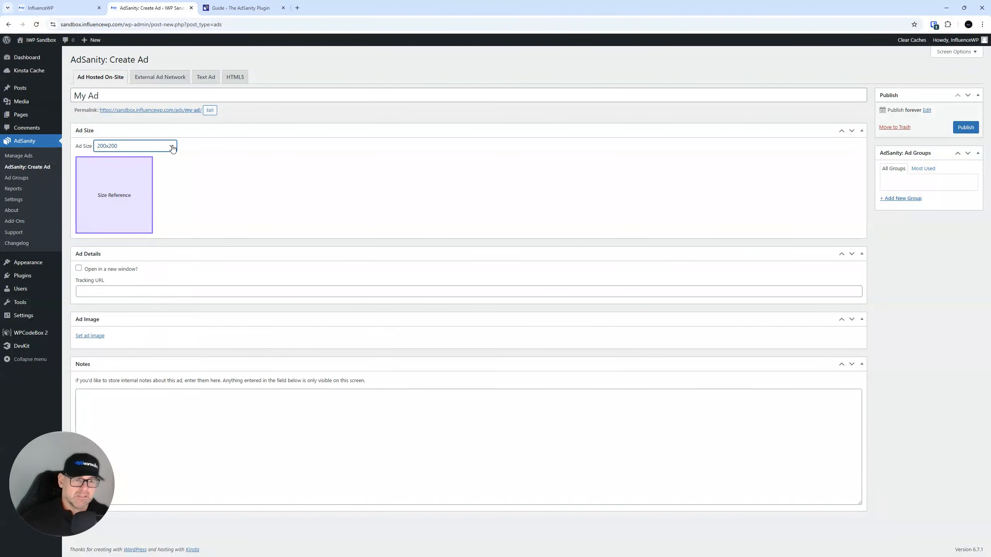
click(190, 163)
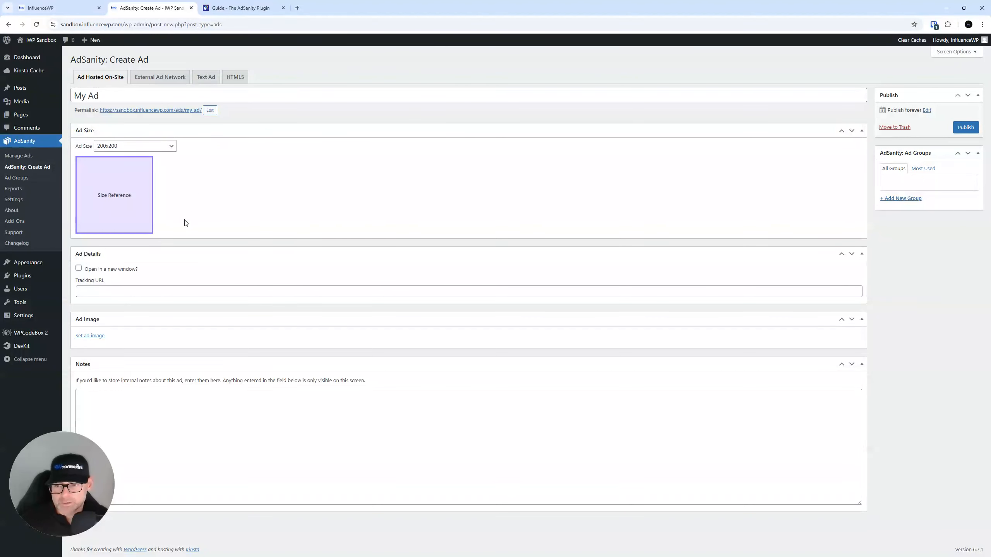
click(170, 146)
click(254, 205)
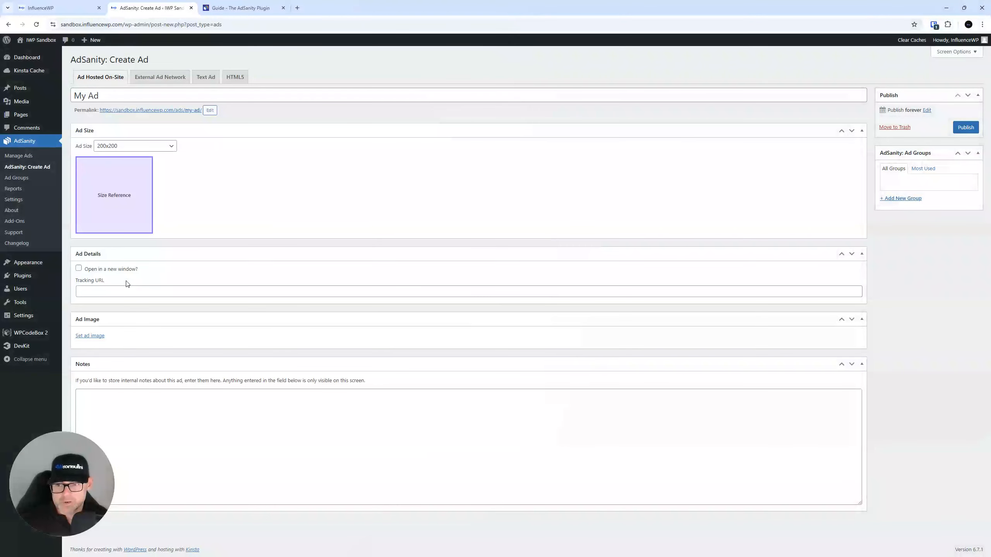
click(139, 290)
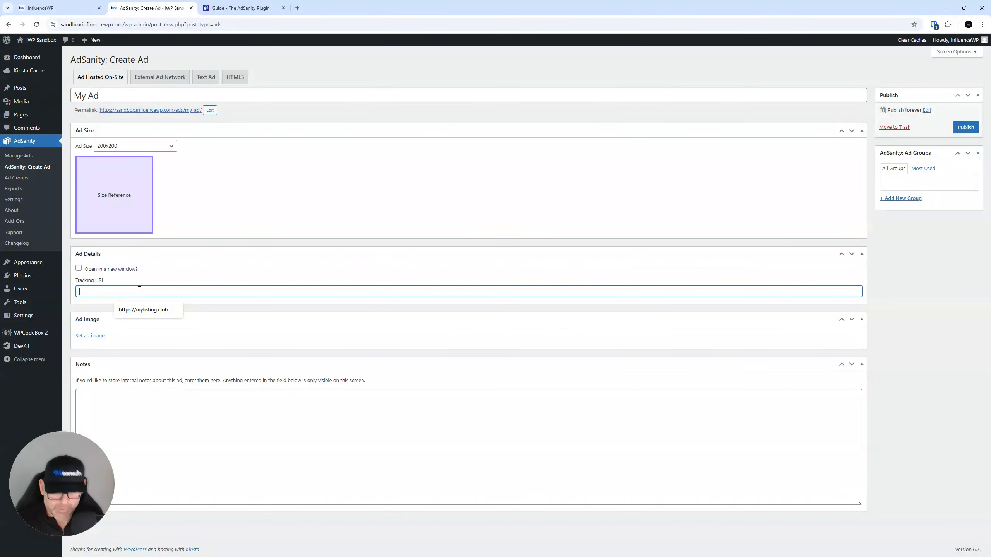
text(https)
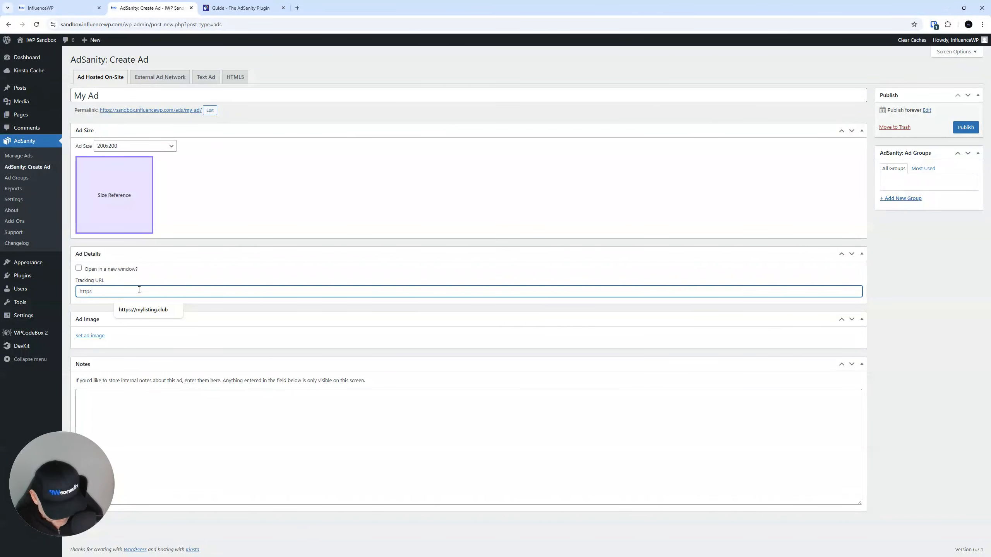
text(://)
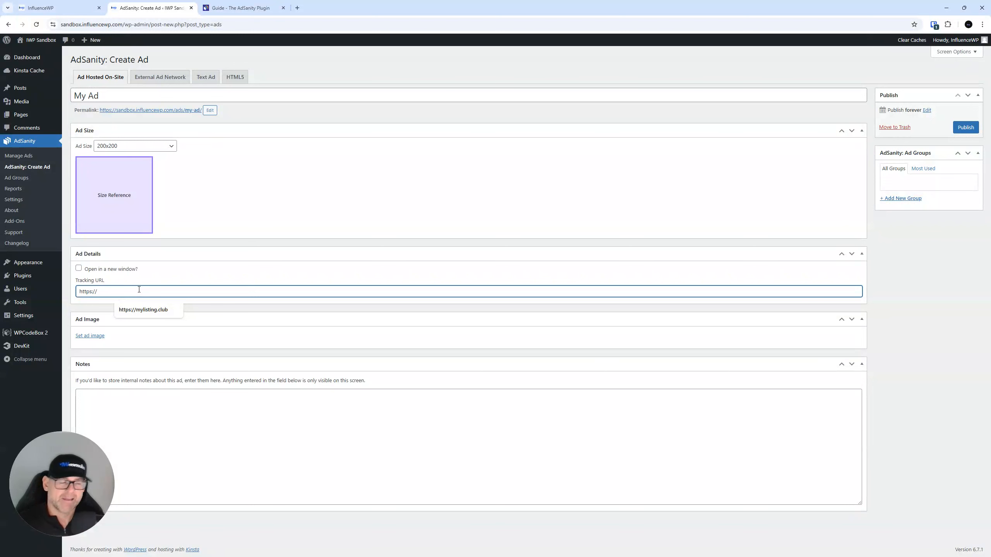
text(influence)
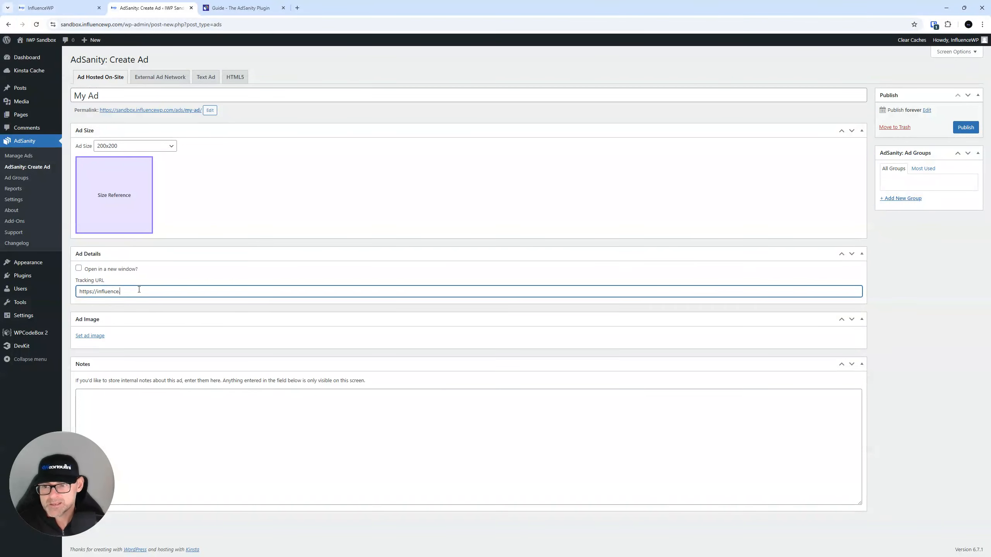
text(wp.com)
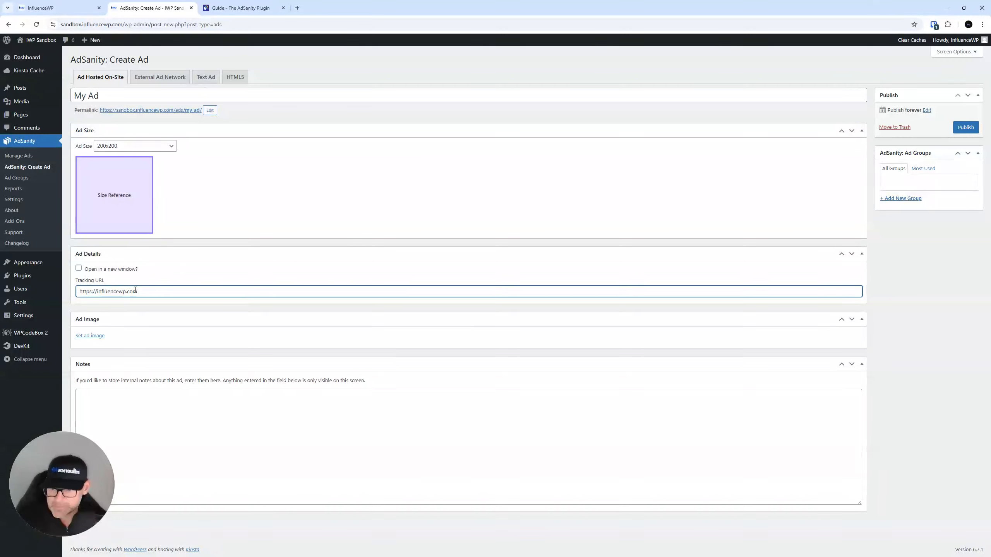
Step: Set the first iwp logo in the media library as the ad image and add the note "This is a partner deal with IWP."
click(97, 336)
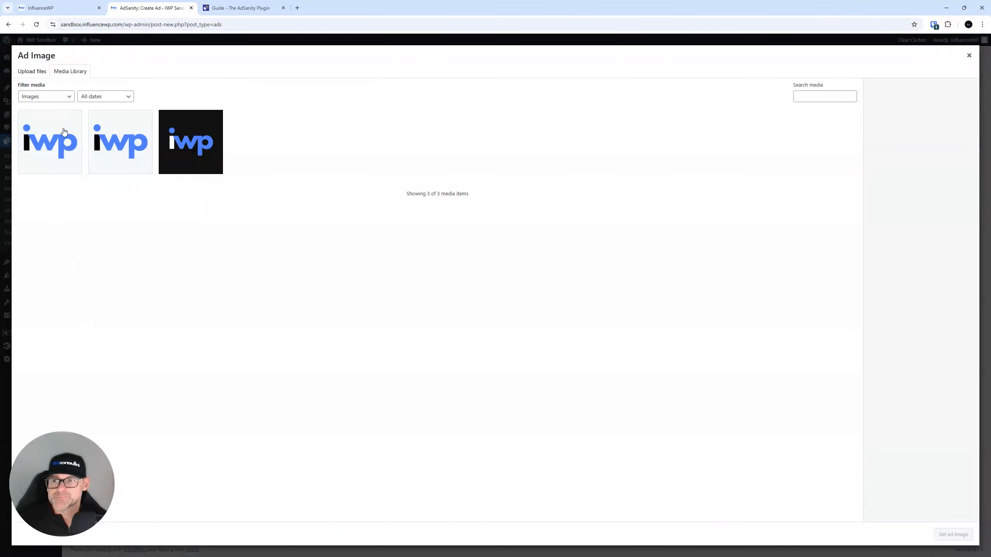
click(53, 139)
click(948, 535)
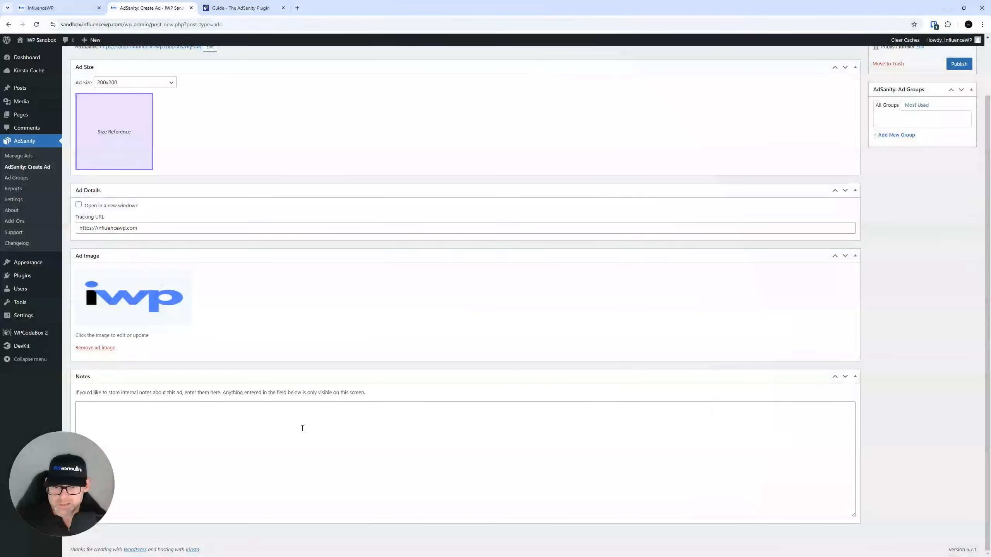
click(302, 428)
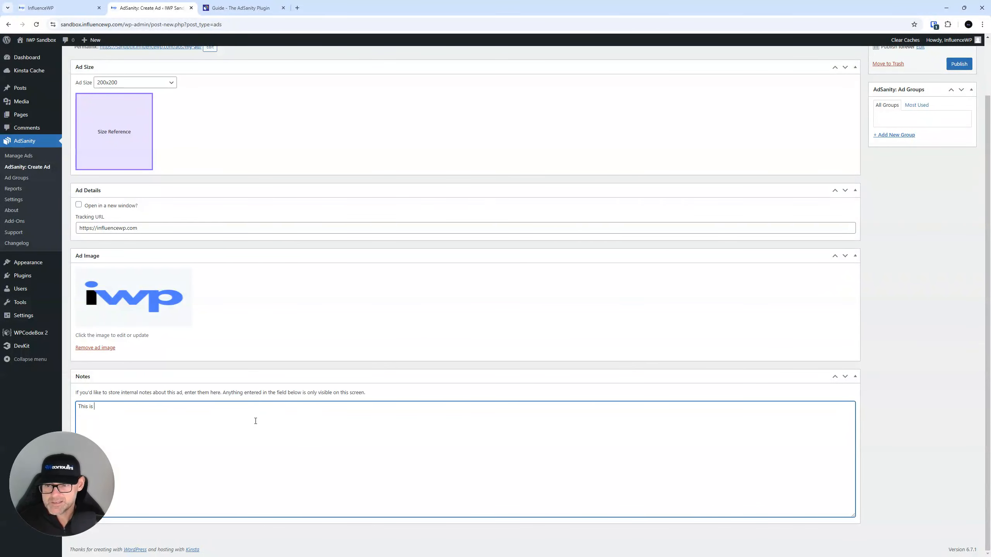
text(This is a partner deal with IWP.)
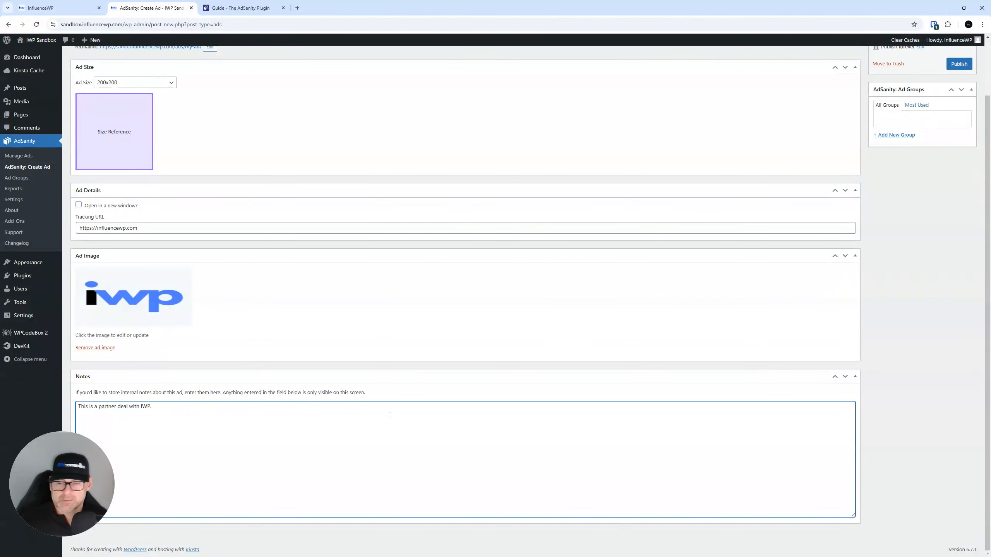
Step: Publish the ad and copy its shortcode to the clipboard
scroll(733, 203, up, 2)
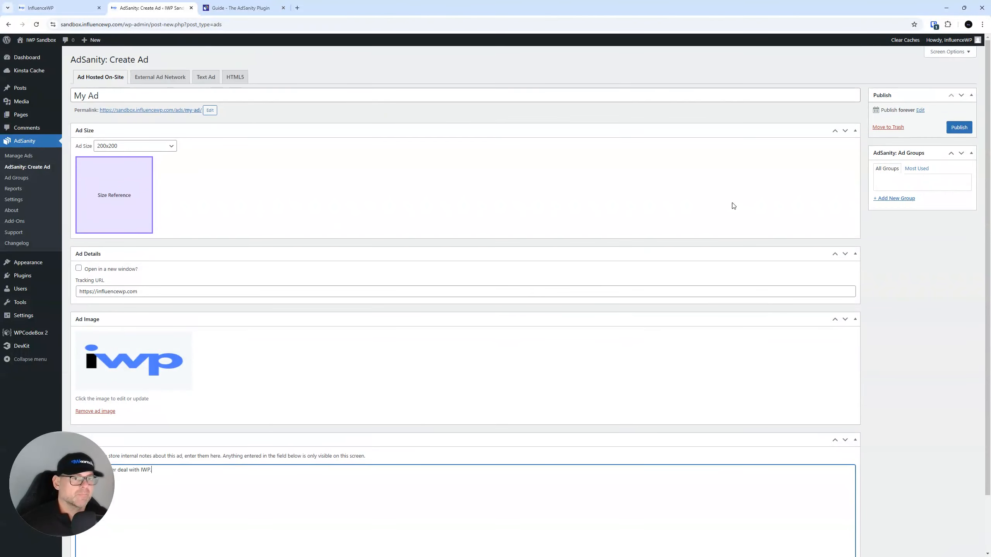
click(958, 128)
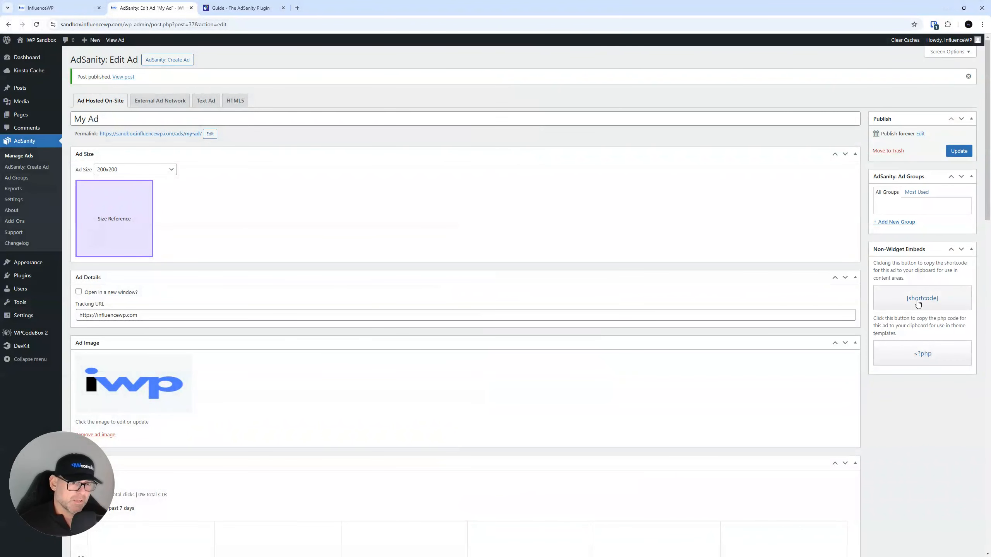
click(918, 303)
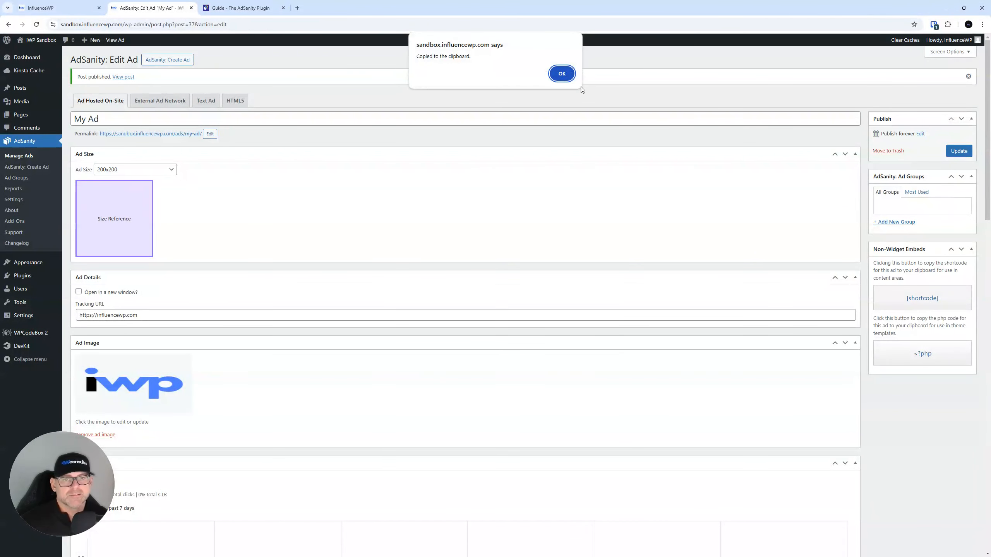
click(561, 74)
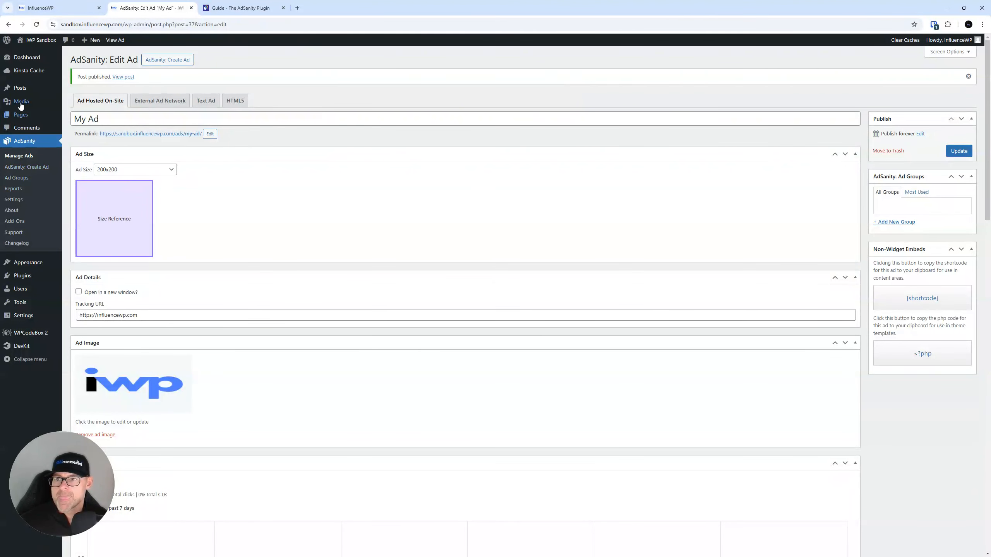
Step: Start a new post in a separate browser tab and title it "Ad"
mouse_move(19, 89)
right_click(78, 103)
click(101, 106)
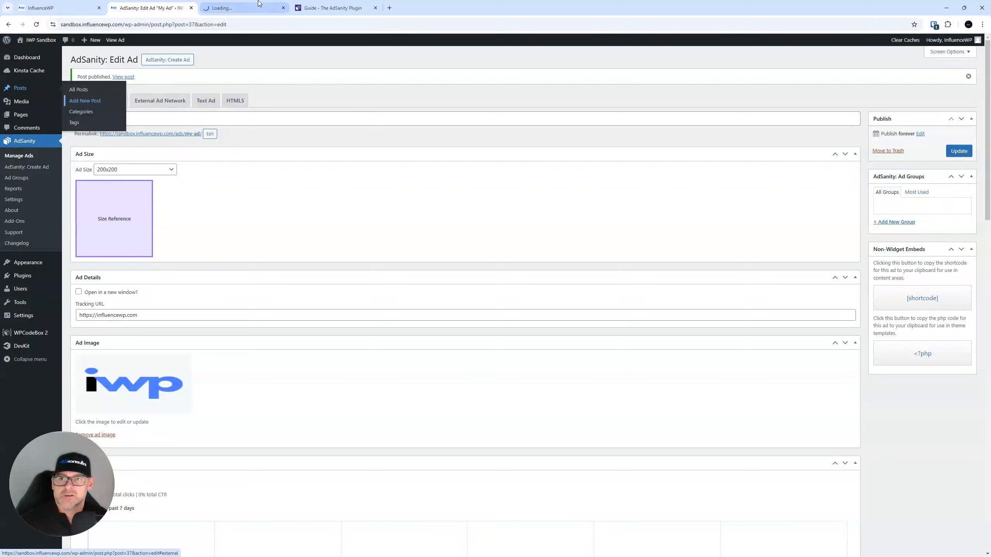
click(242, 8)
text(Ad)
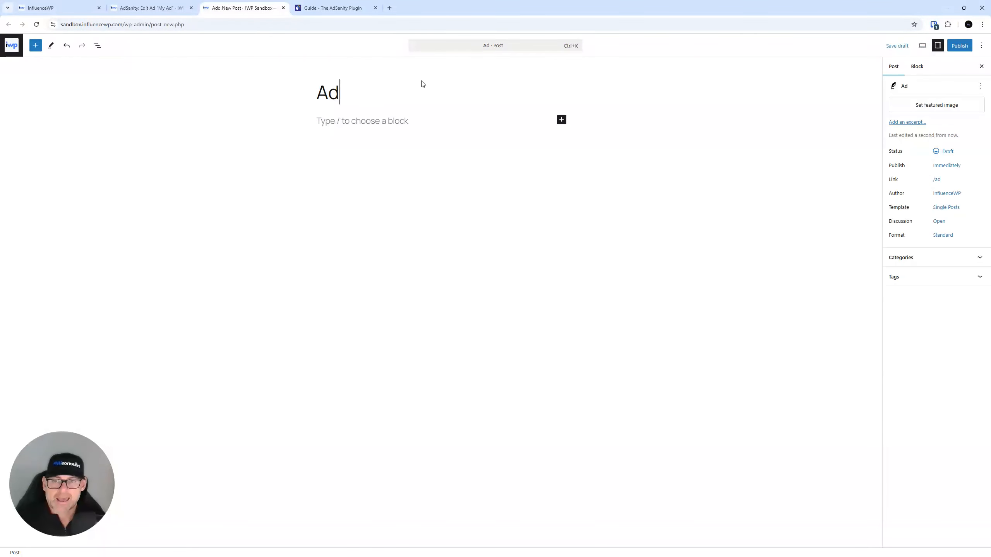
Step: Add a Shortcode block containing the copied AdSanity shortcode to the post and publish the post
click(394, 124)
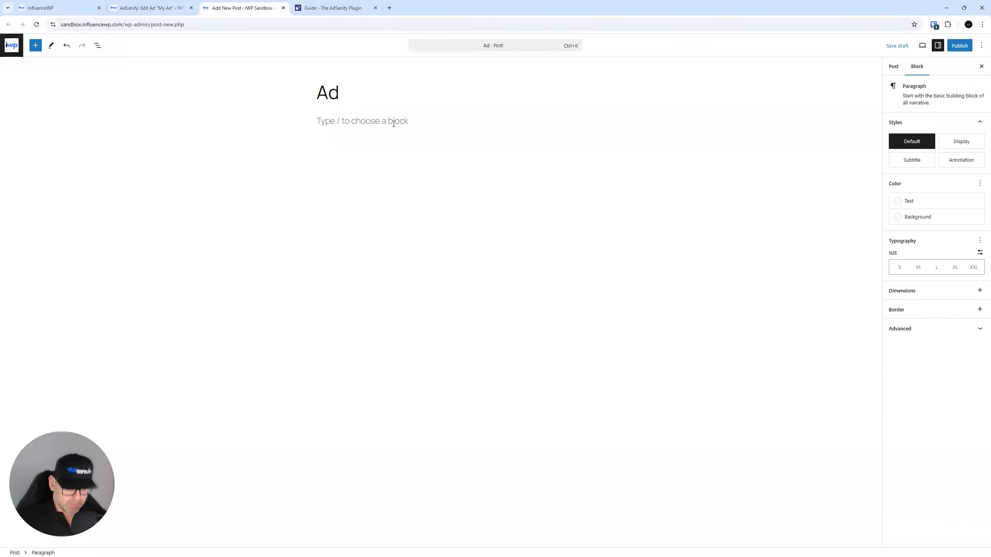
text(/)
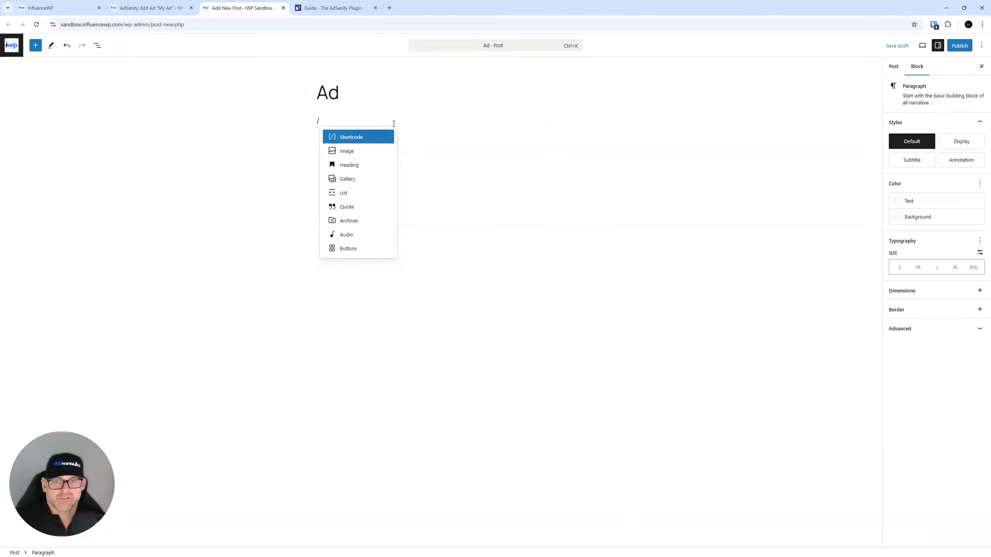
key(Return)
key(ctrl+v)
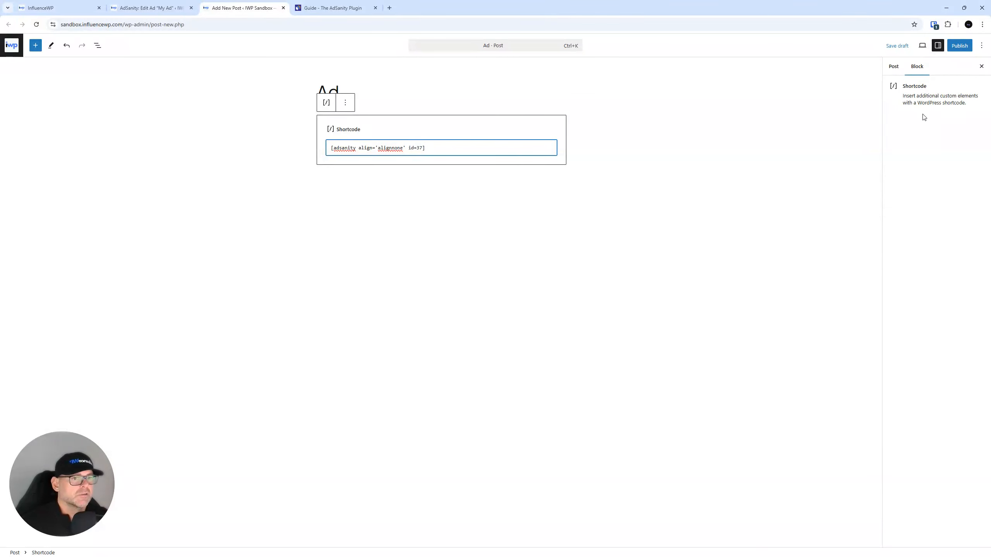
click(956, 46)
click(958, 49)
click(603, 252)
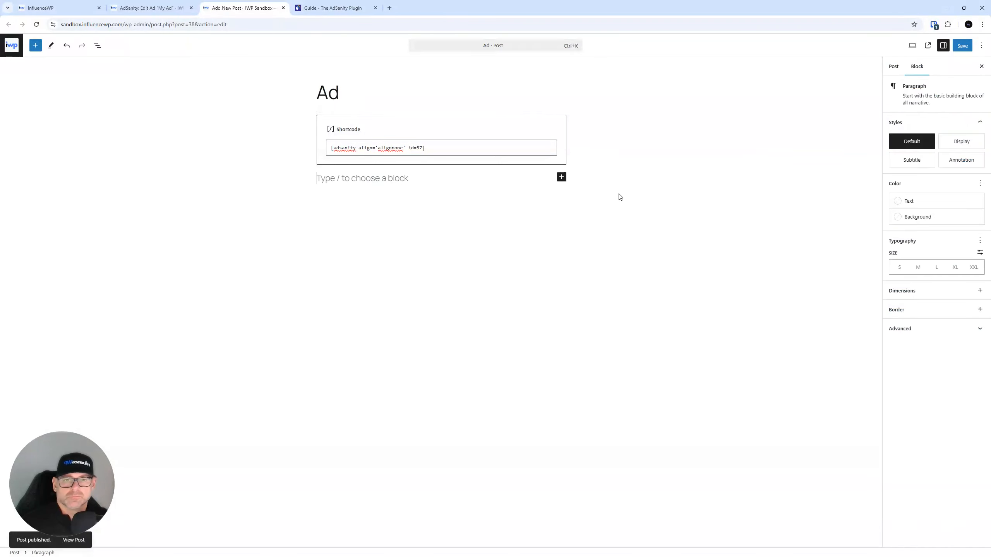
Step: Examine the settings offered for the Shortcode block in the published post
click(519, 133)
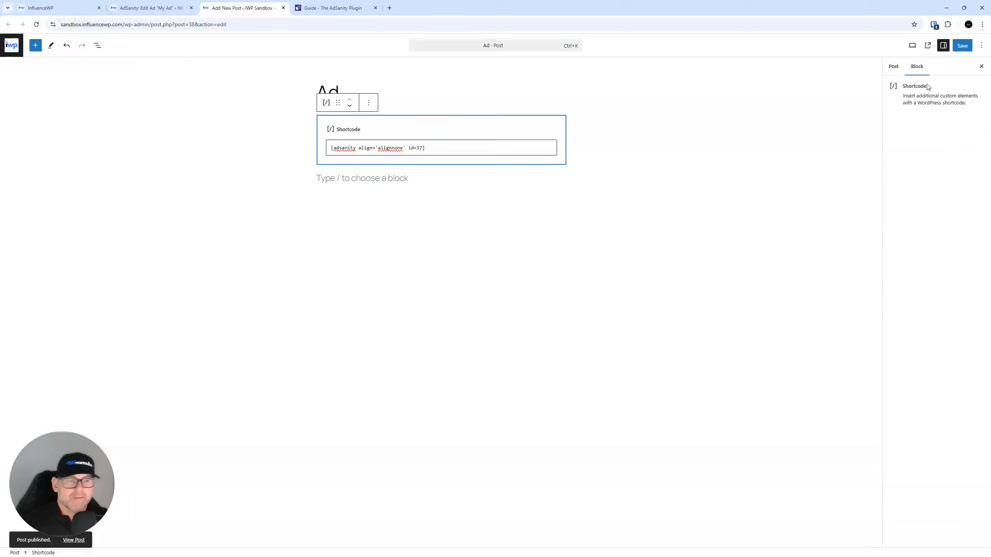
click(893, 66)
click(915, 67)
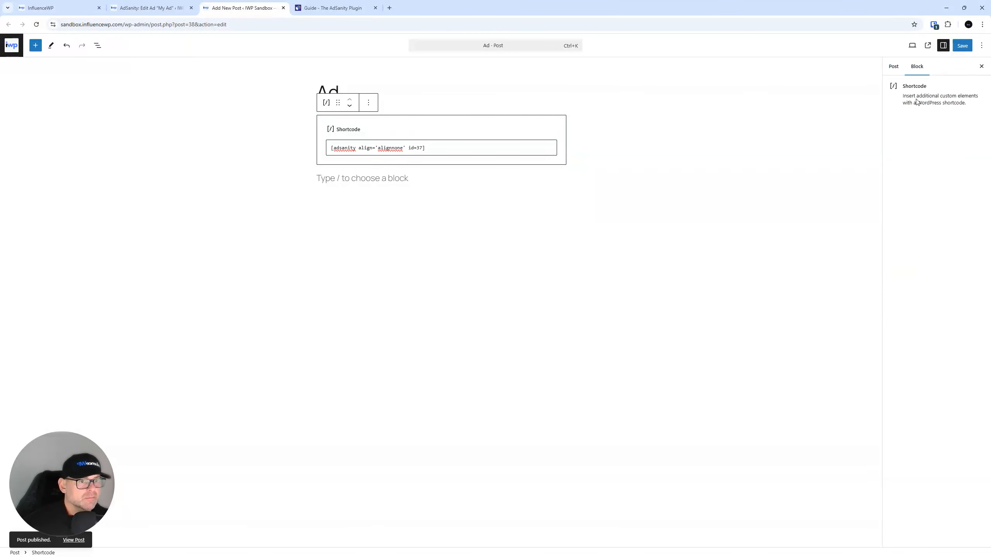
click(365, 232)
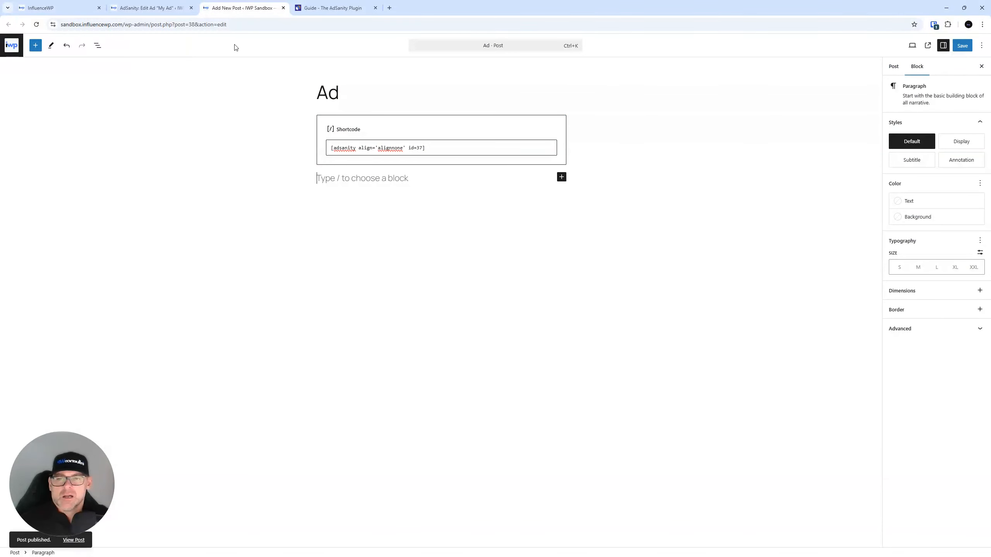
Step: Return to My Ad, set its display schedule to publish forever, and update the ad
click(167, 7)
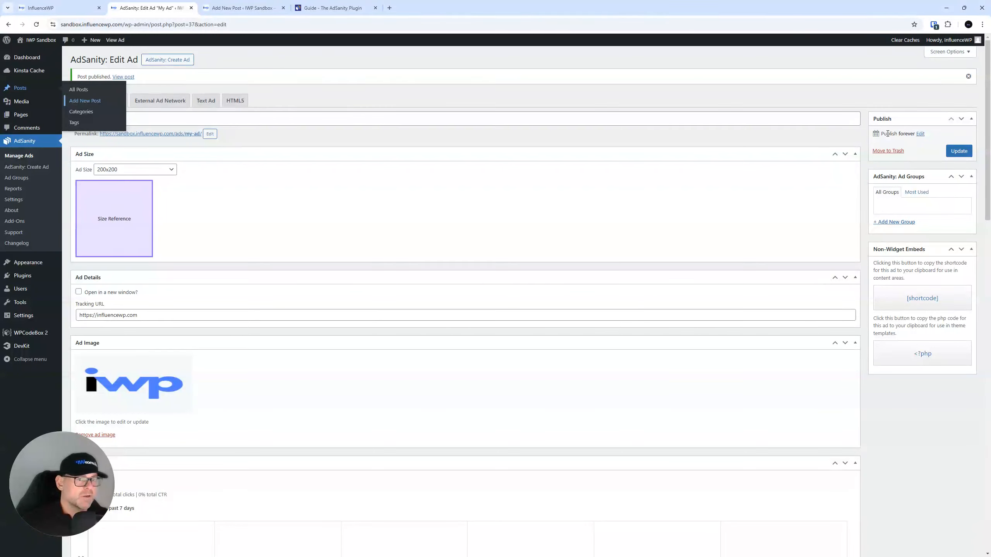
click(920, 133)
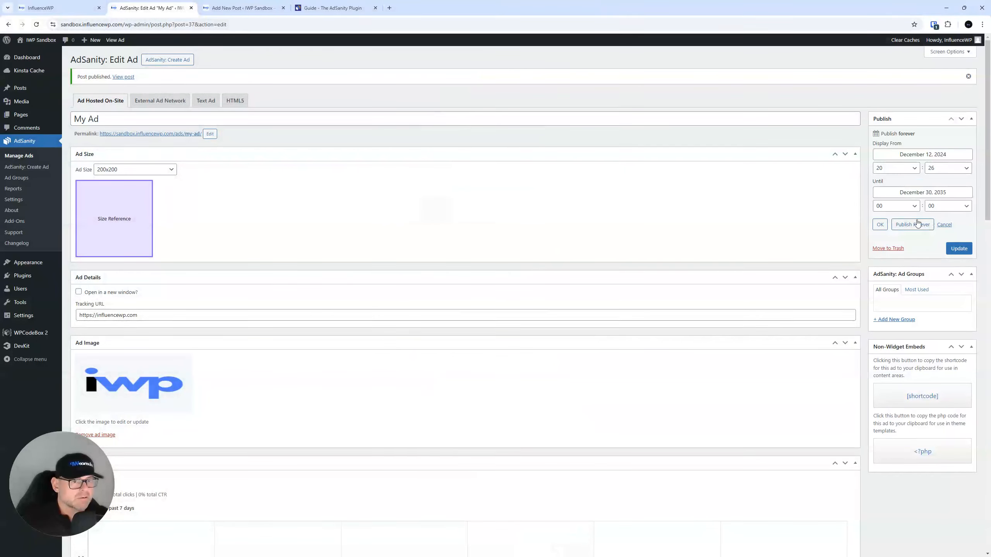
click(911, 223)
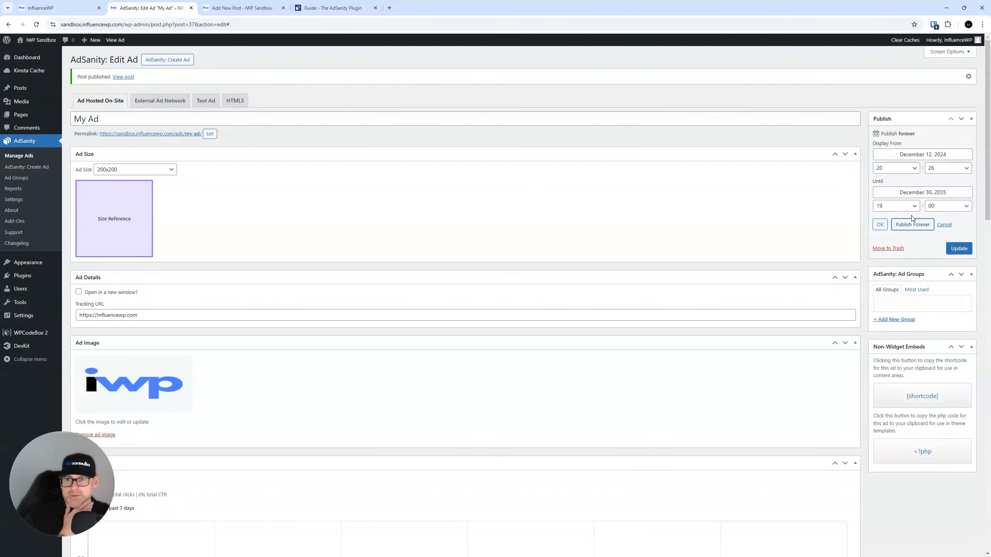
click(959, 248)
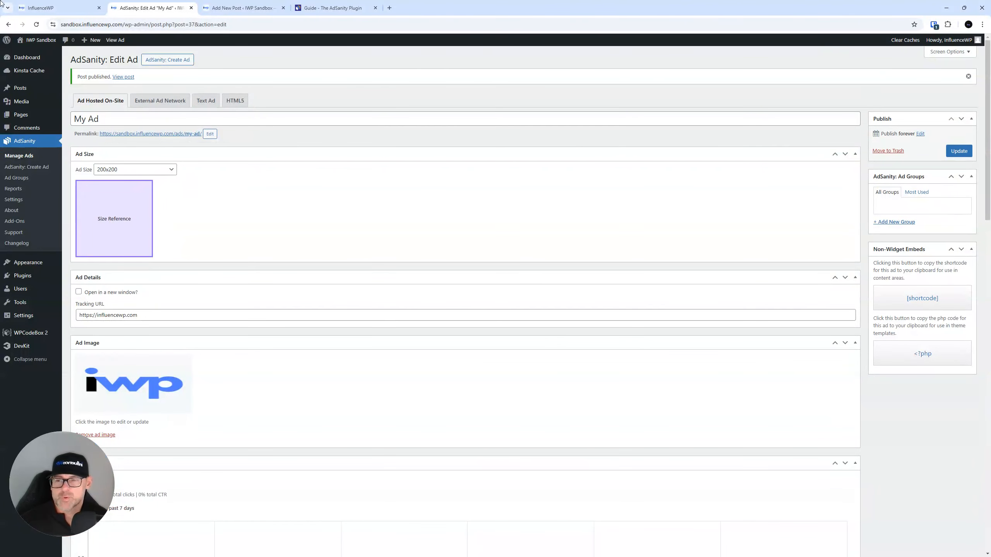
Step: View the published Ad post on the site, test the ad's link, and return to the post
click(201, 5)
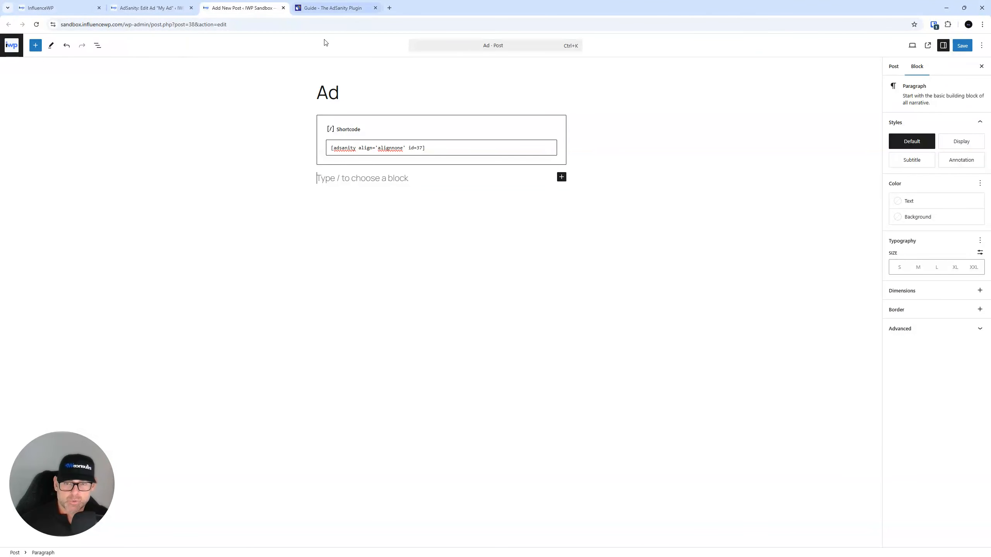
click(929, 46)
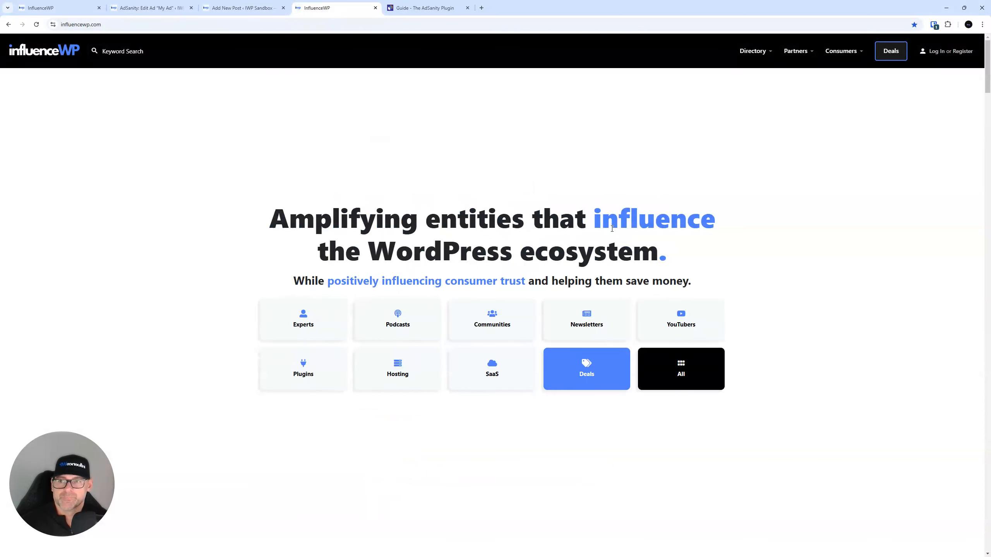
click(9, 25)
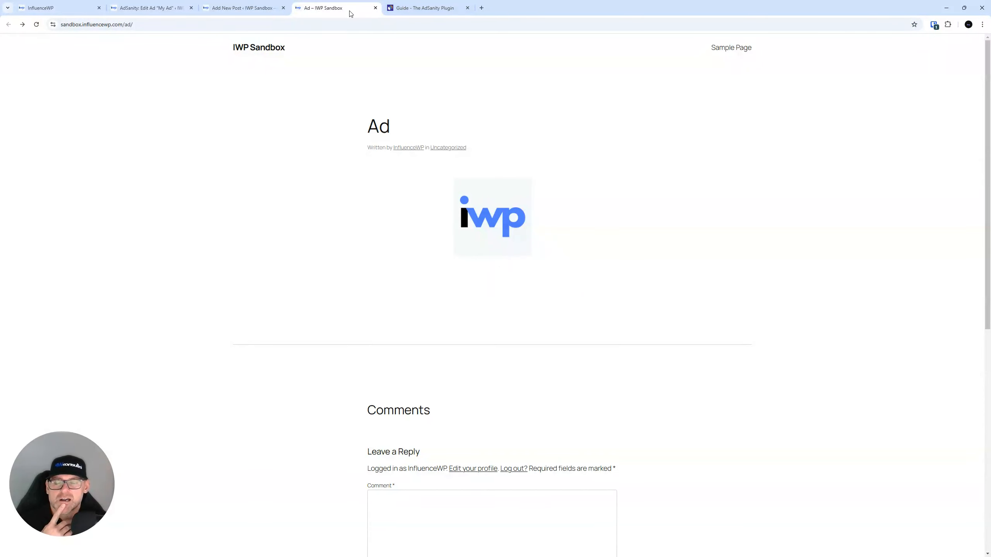
Step: Open AdSanity's Ad Groups page in a new browser tab and add a group named IWP
click(244, 8)
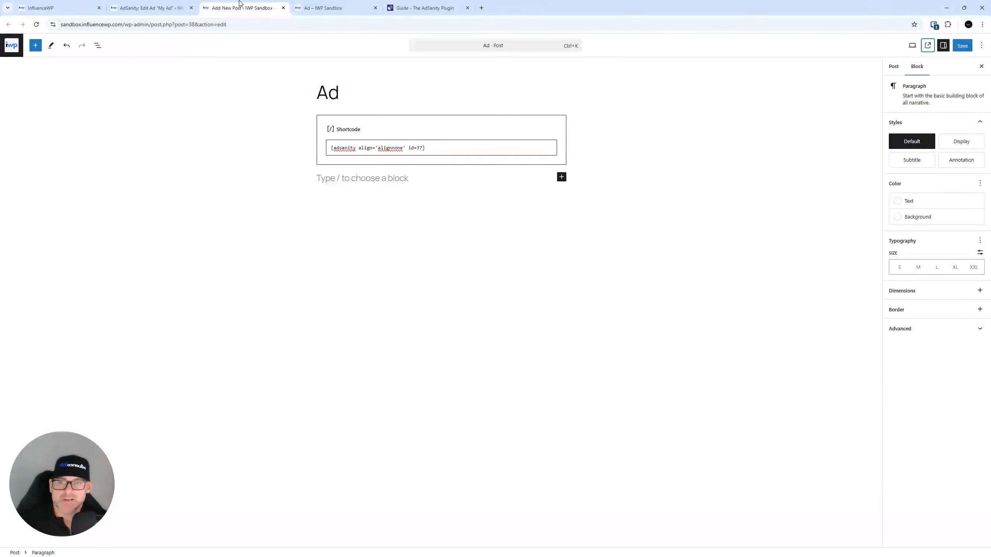
click(173, 4)
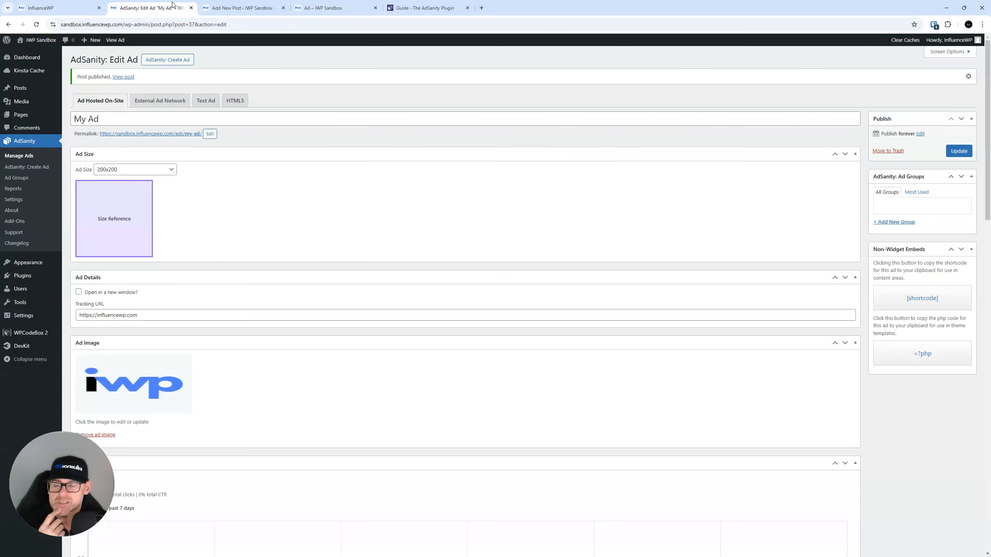
right_click(24, 170)
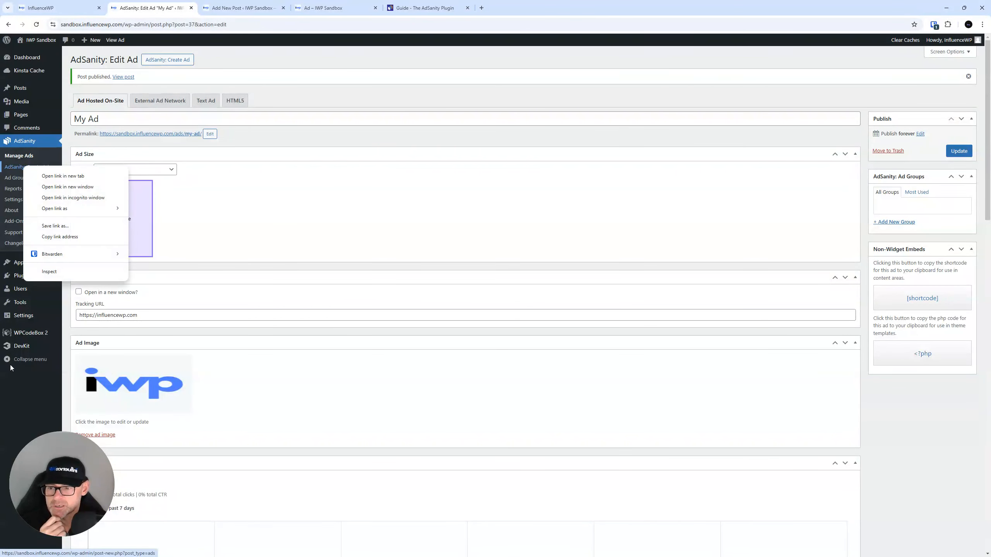
click(12, 377)
right_click(20, 181)
click(56, 189)
key(ctrl+Tab)
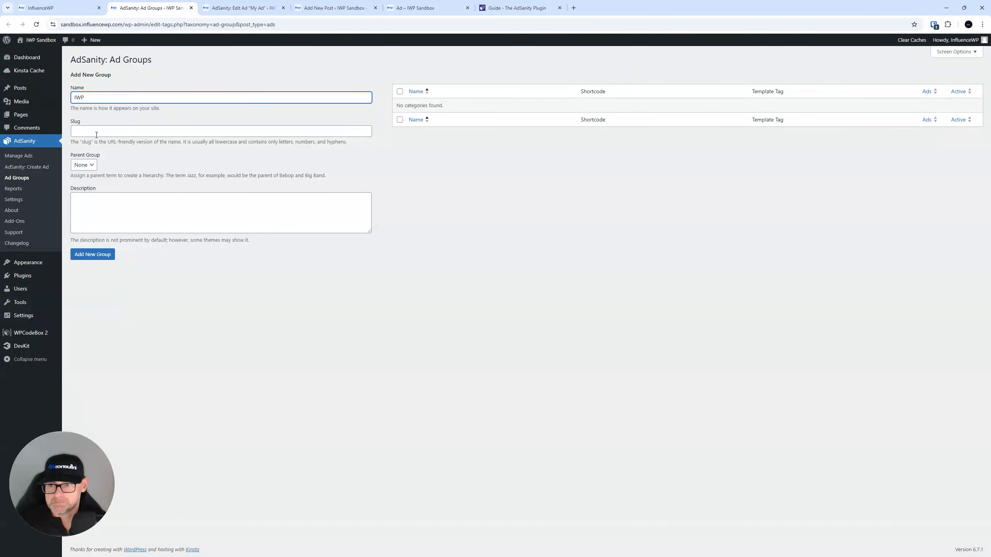
click(94, 257)
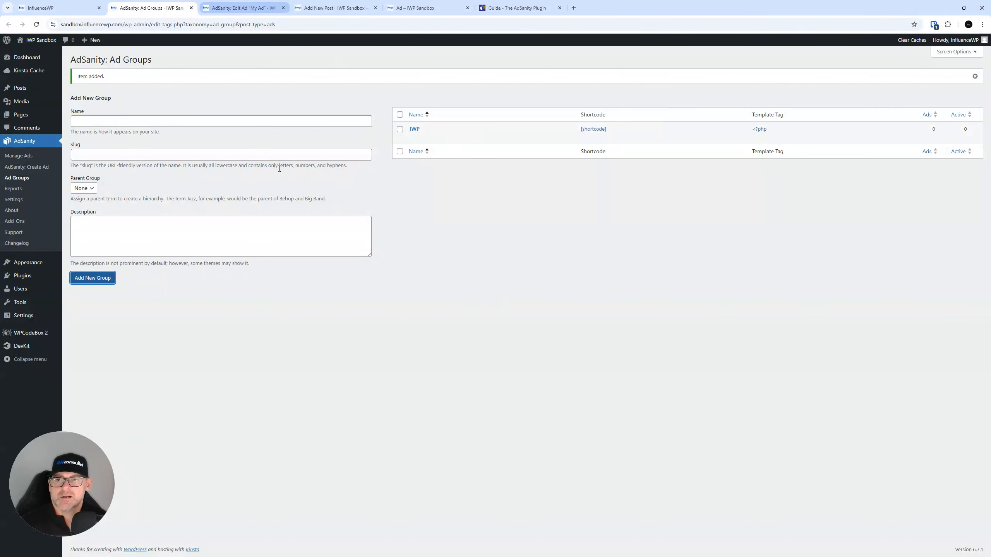
Step: Update My Ad to load the new ad group and assign the ad to the IWP group
click(231, 4)
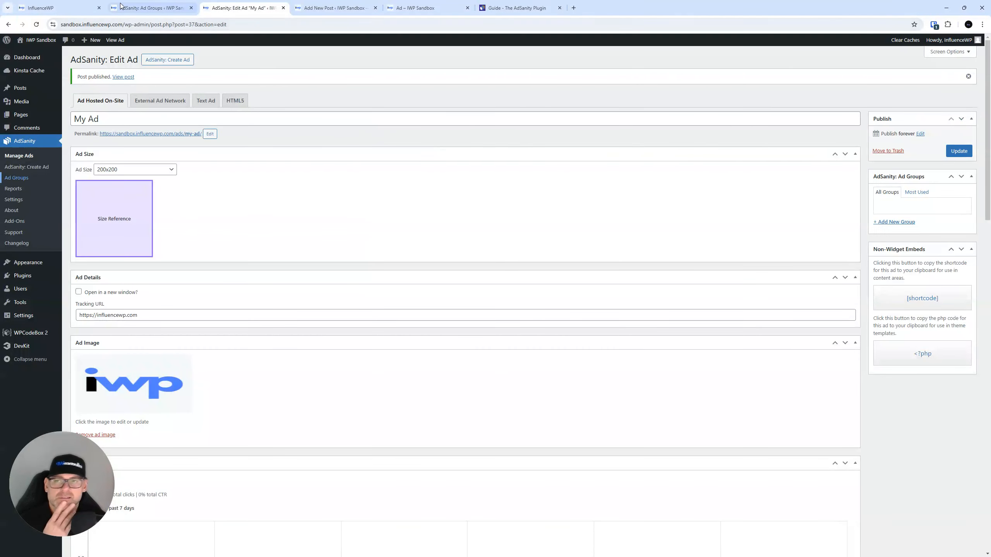
click(955, 151)
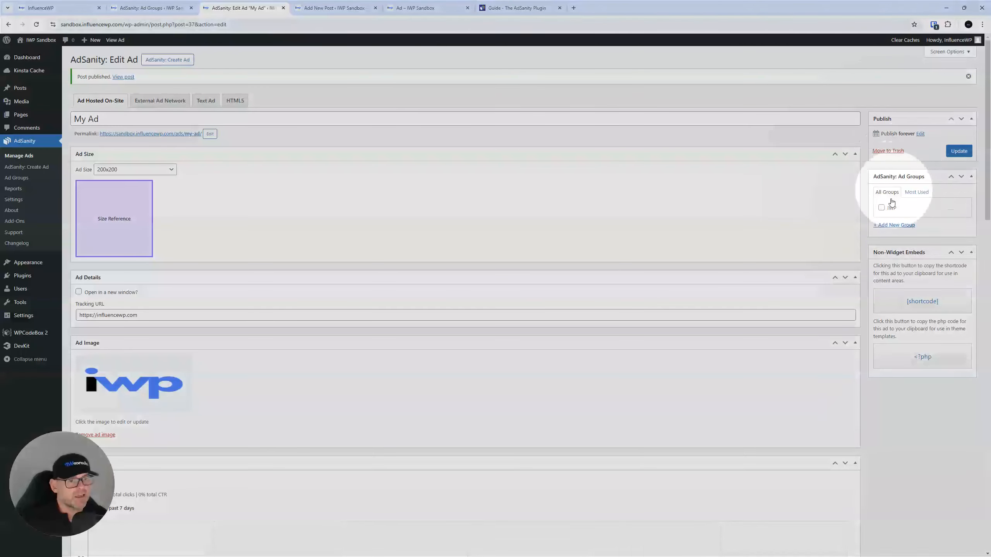
click(882, 208)
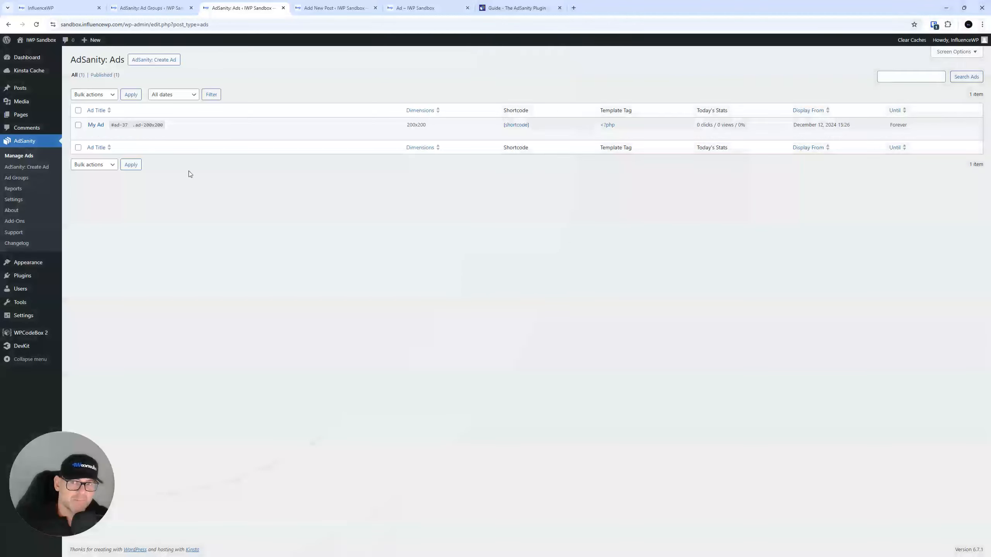
Step: Open My Ad for editing in a new browser tab from the ads list
click(333, 8)
click(242, 7)
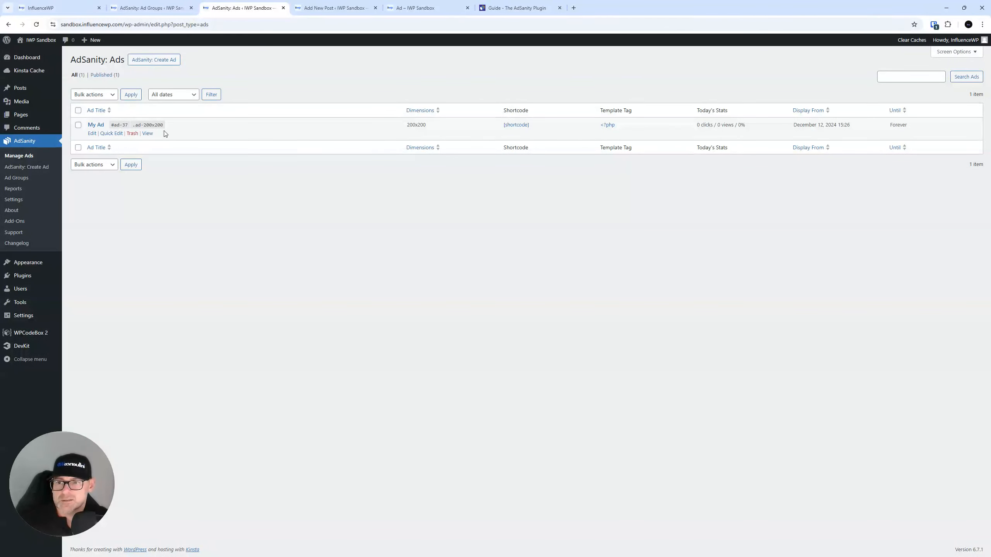
right_click(93, 134)
click(112, 142)
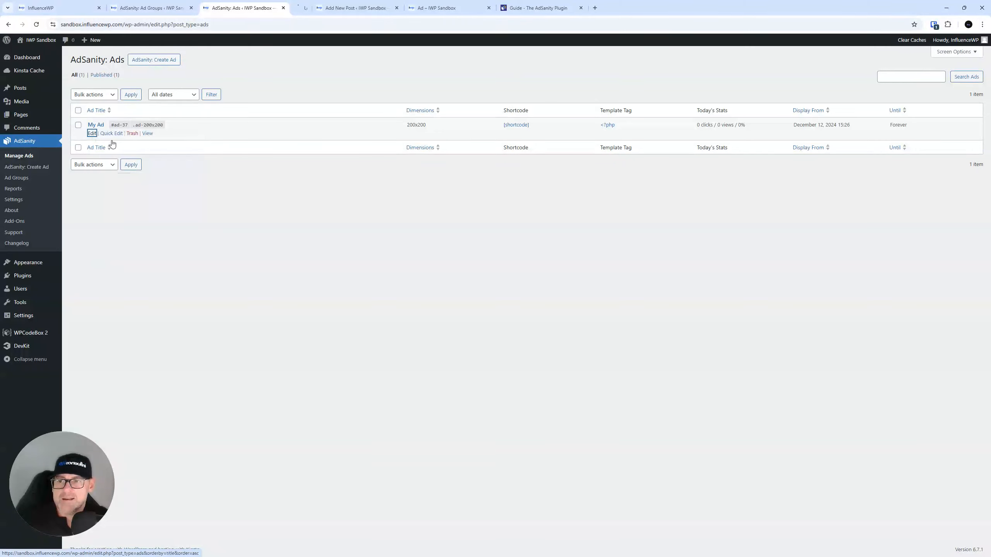
Step: Start a new on-site ad in another browser tab, titled "My Ad 2" with ad size 200x200
right_click(155, 63)
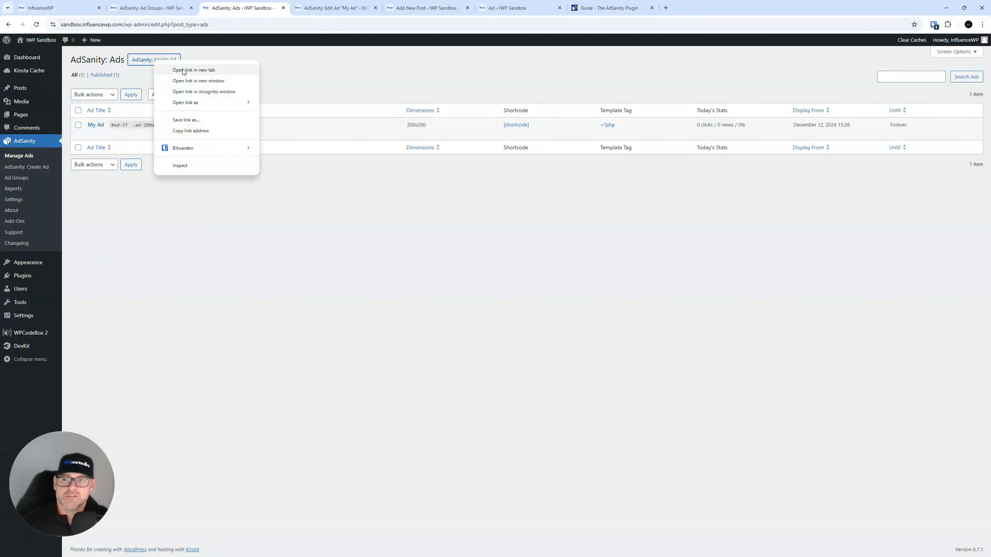
click(180, 68)
click(320, 3)
click(425, 8)
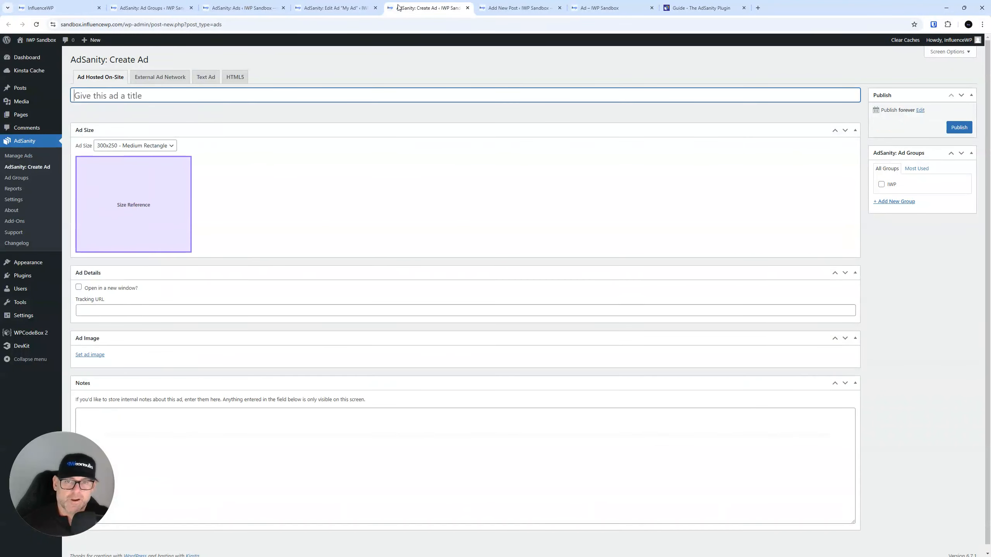
text(My Ad)
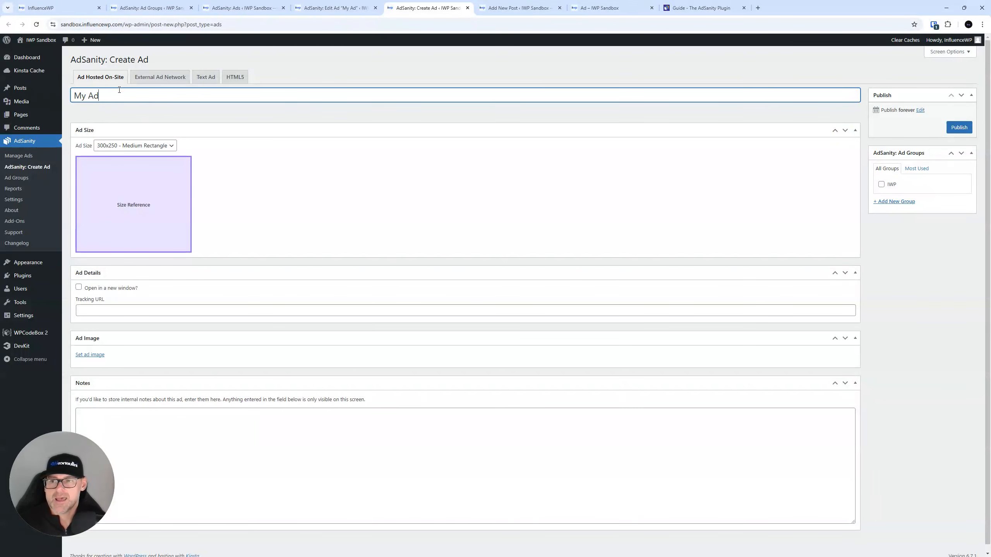
text( 2)
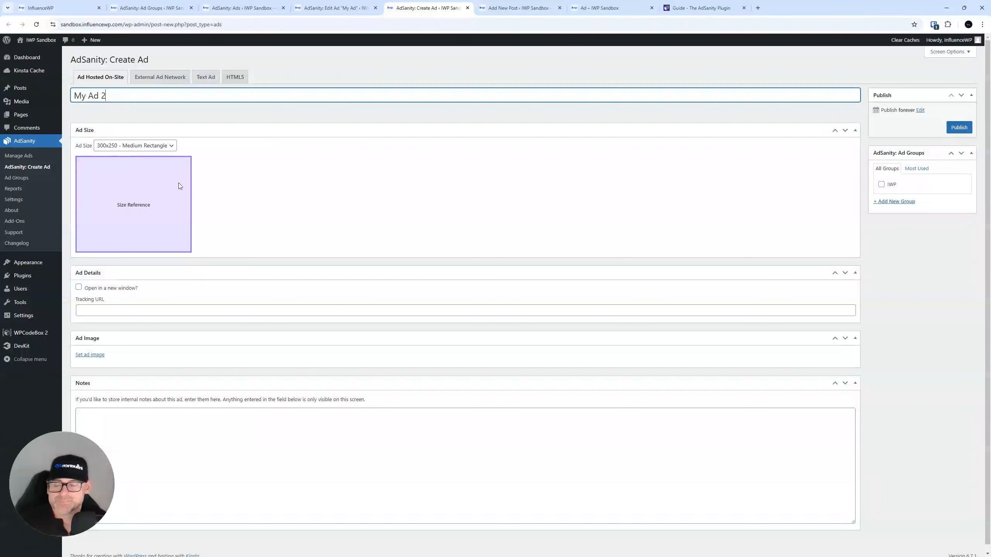
click(130, 149)
click(134, 308)
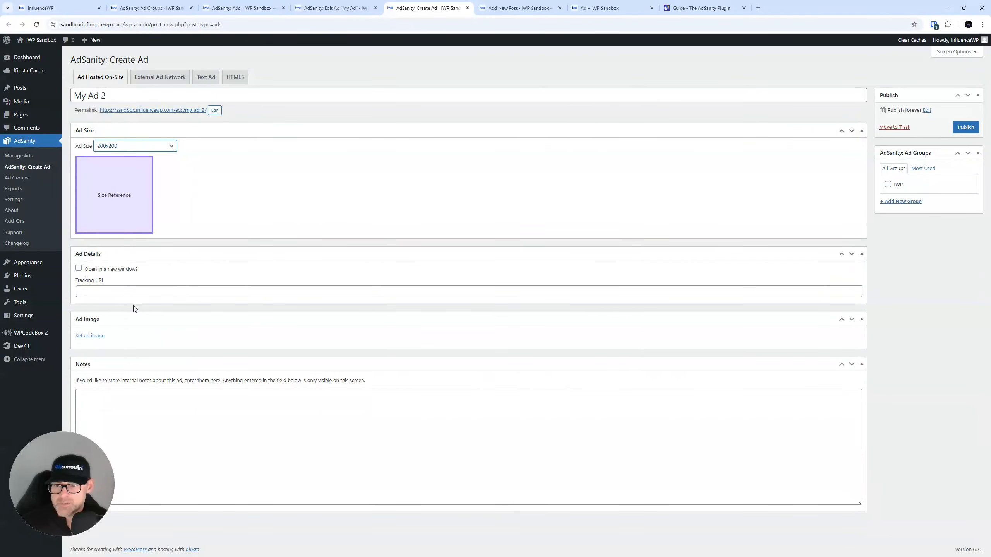
click(119, 291)
click(335, 8)
drag(143, 295, 48, 285)
key(ctrl+c)
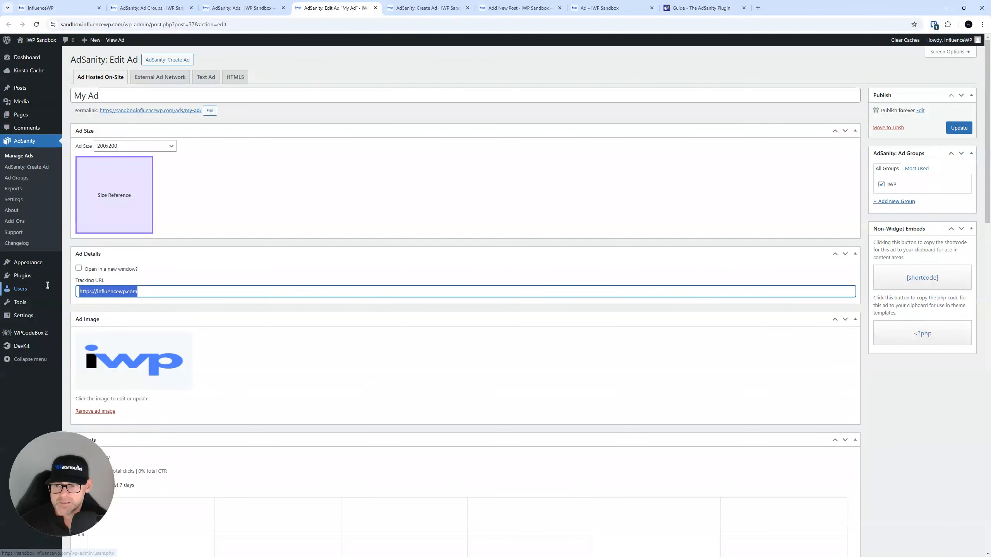
click(406, 4)
click(106, 293)
key(ctrl+v)
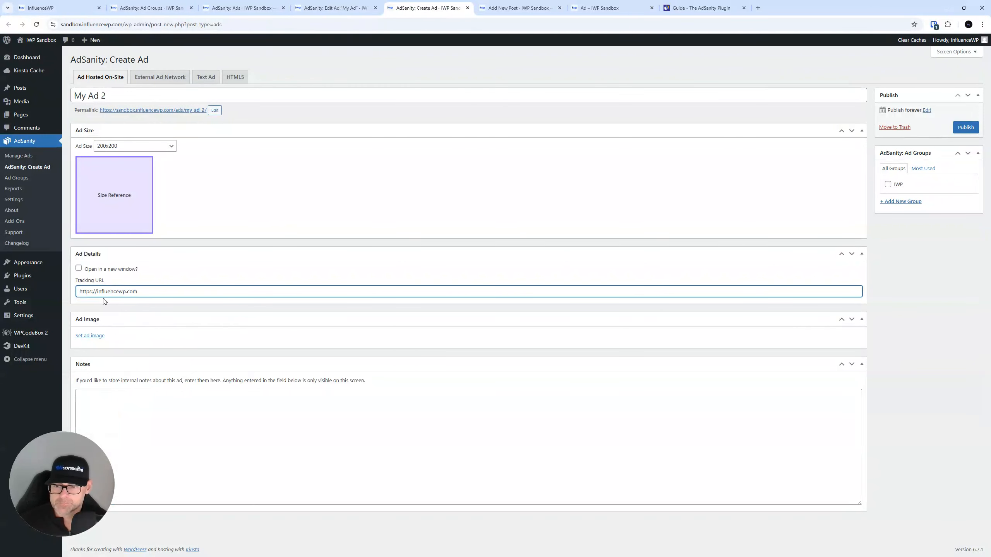
Step: Set the dark-background iwp logo from the media library as the ad image for My Ad 2
click(90, 336)
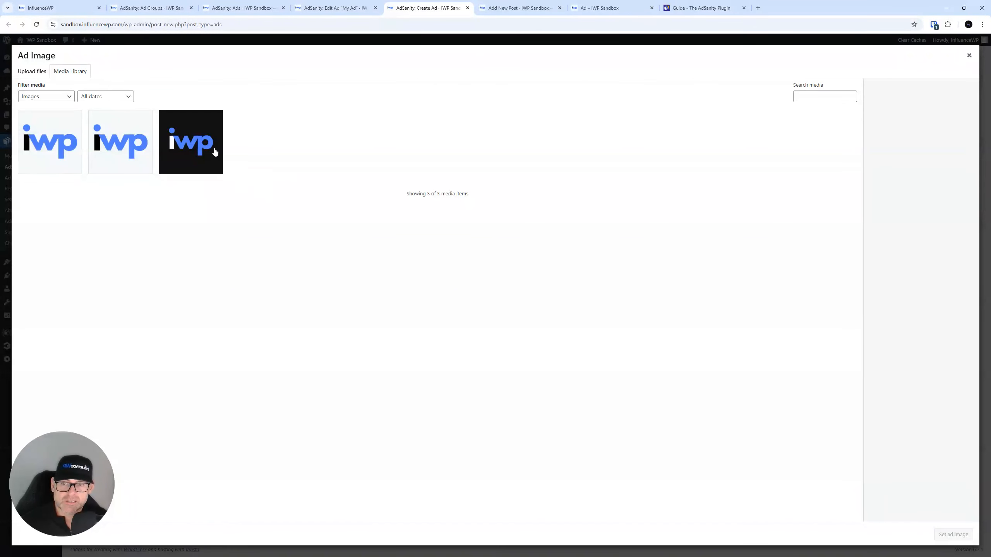
click(215, 151)
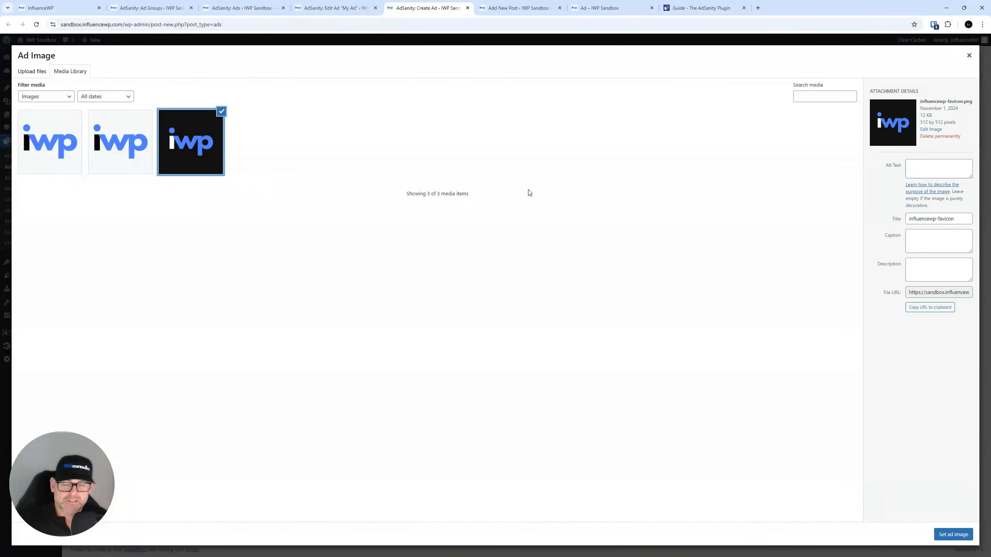
click(952, 536)
scroll(266, 315, down, 2)
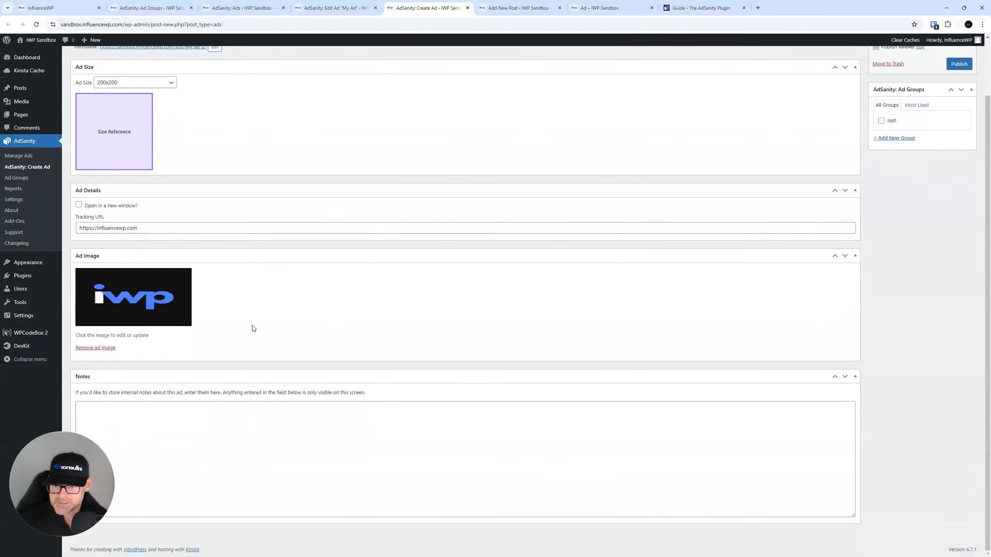
Step: Assign My Ad 2 to the IWP ad group and publish the ad
click(303, 455)
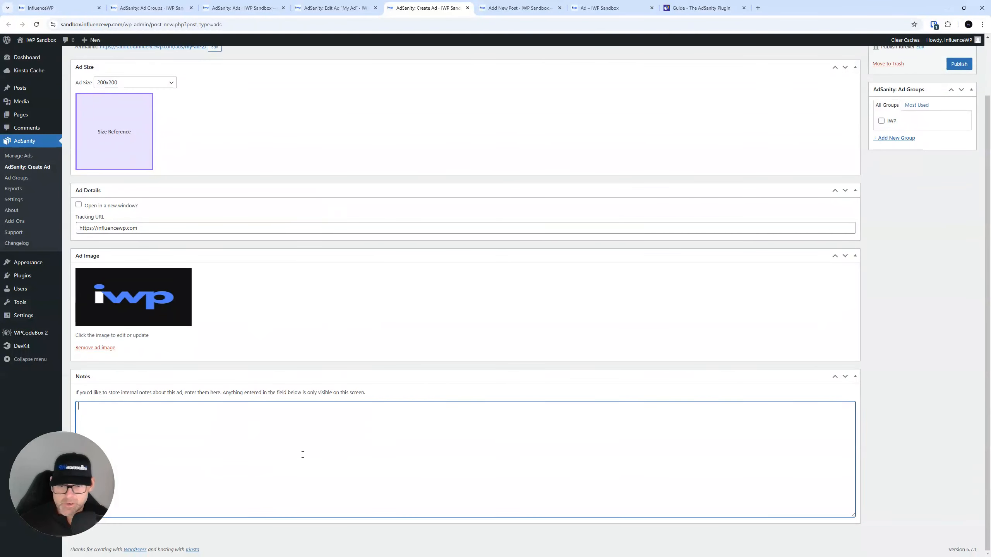
scroll(371, 326, up, 2)
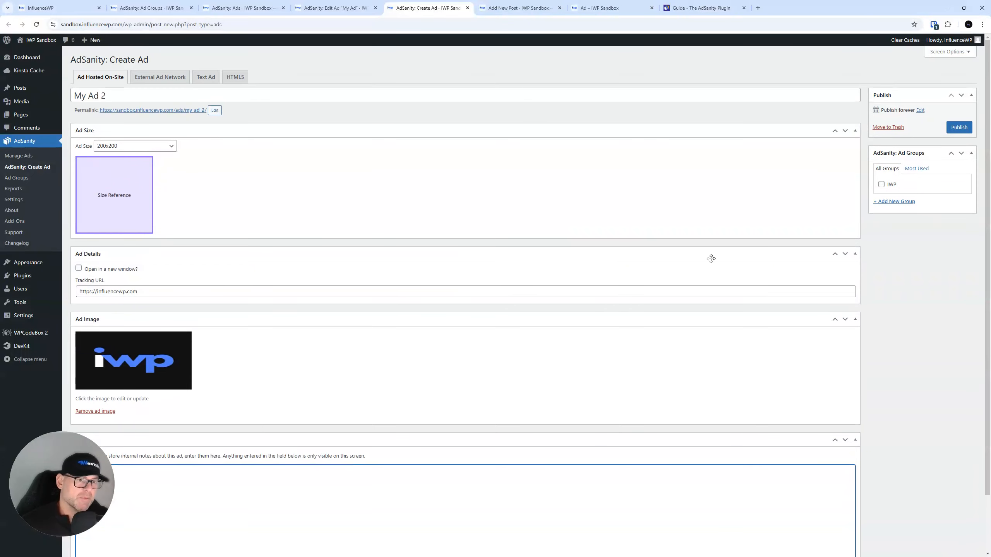
click(882, 184)
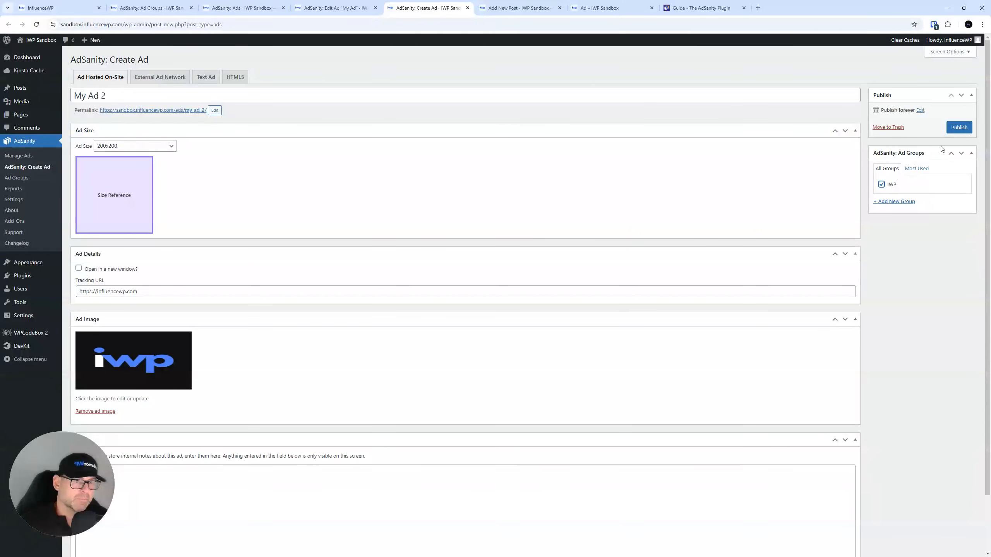
click(962, 128)
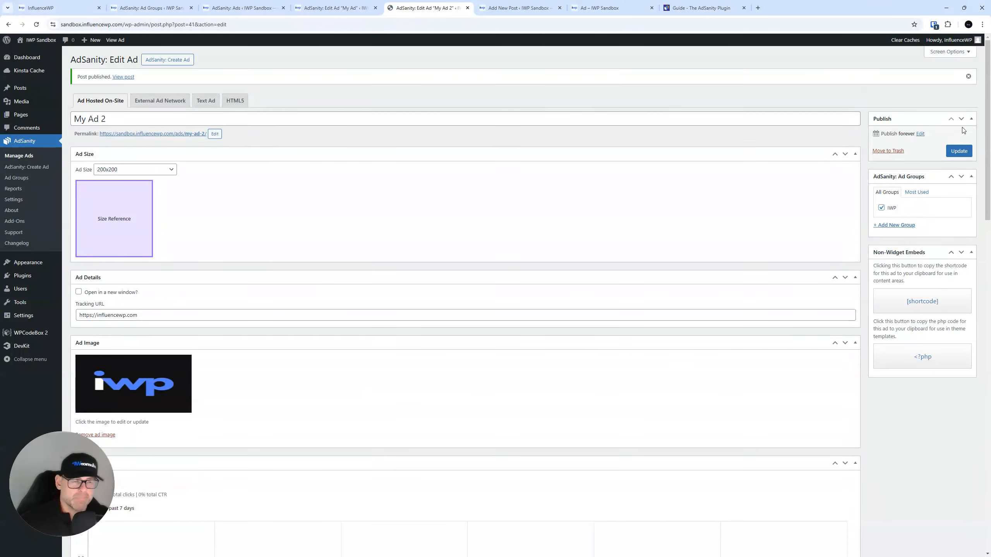
Step: Refresh the ads list and check the entries for My Ad and My Ad 2
click(335, 8)
click(235, 4)
key(F5)
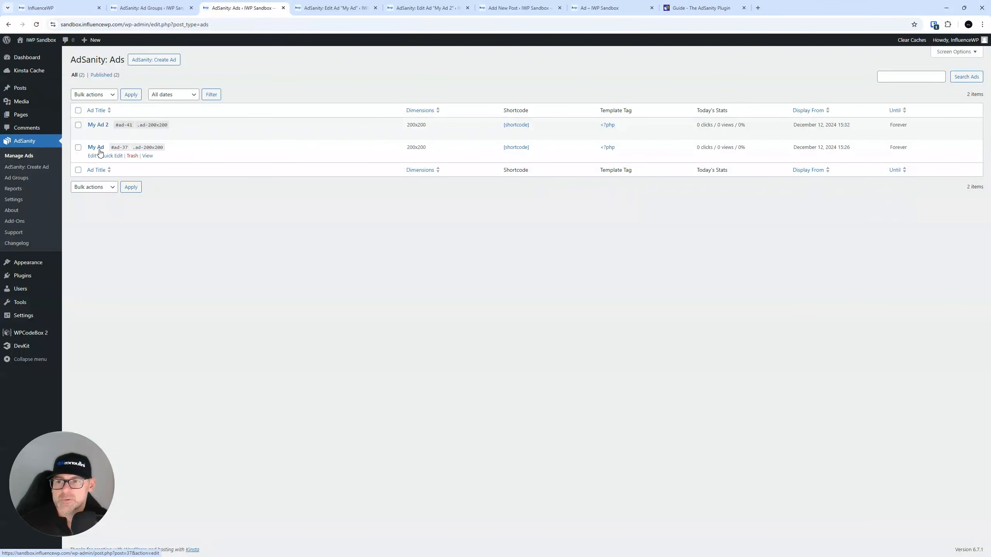
mouse_move(116, 135)
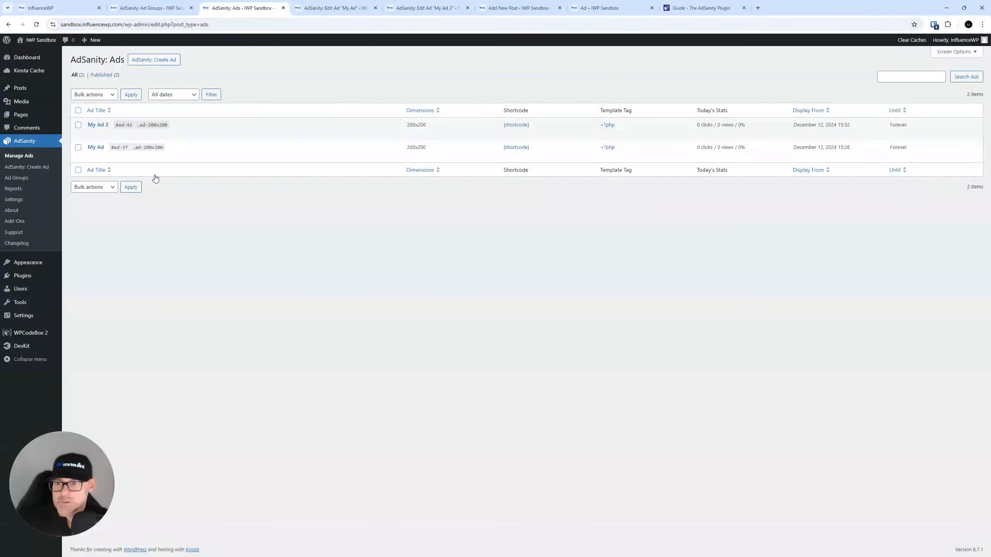
Step: Copy the IWP group's shortcode from the Ad Groups page and dismiss the clipboard notice
click(148, 8)
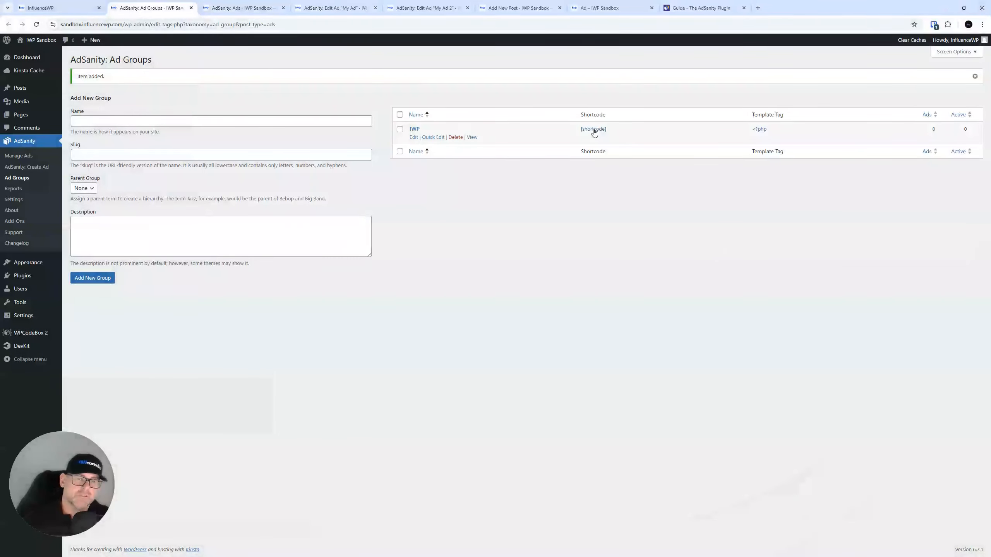
click(594, 131)
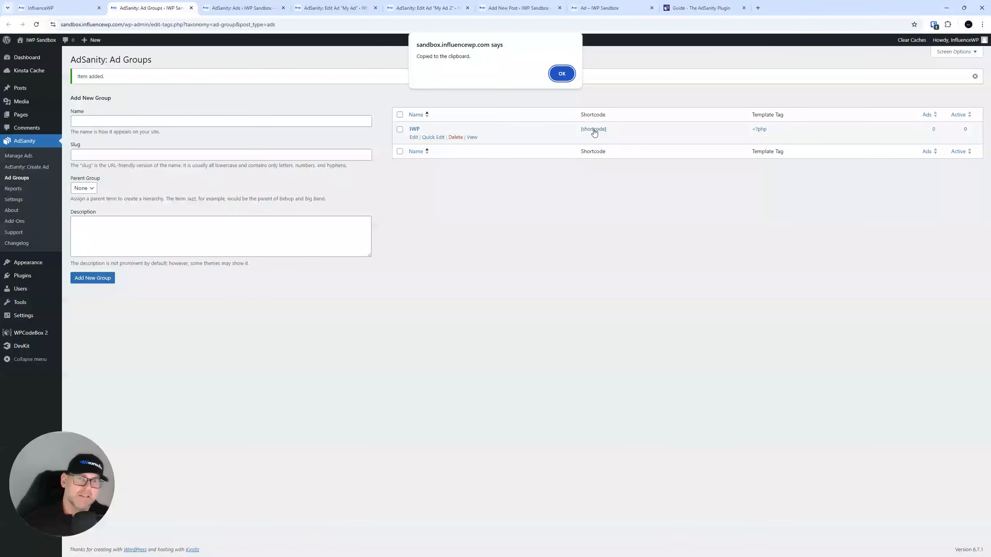
click(560, 74)
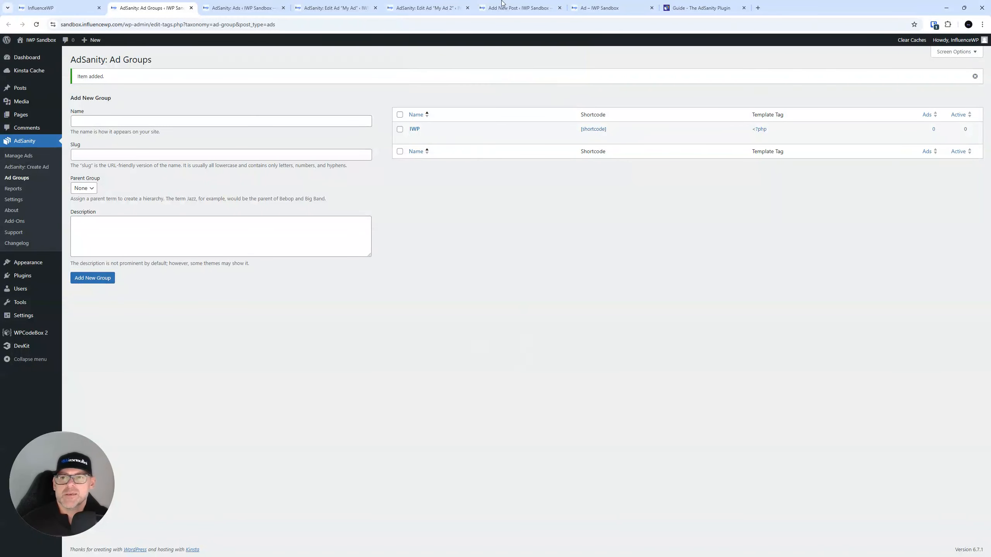
Step: Replace the Ad post's shortcode with the copied group shortcode [adsanity_group align='alignnone' num_ads=1 num_columns=1 group_ids=4]
click(532, 7)
click(448, 148)
key(ctrl+a)
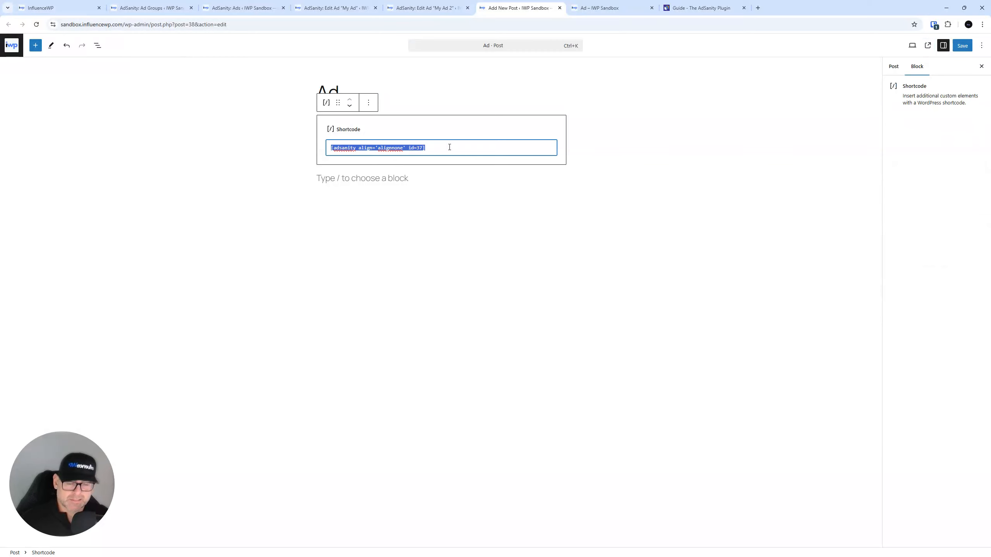
key(ctrl+v)
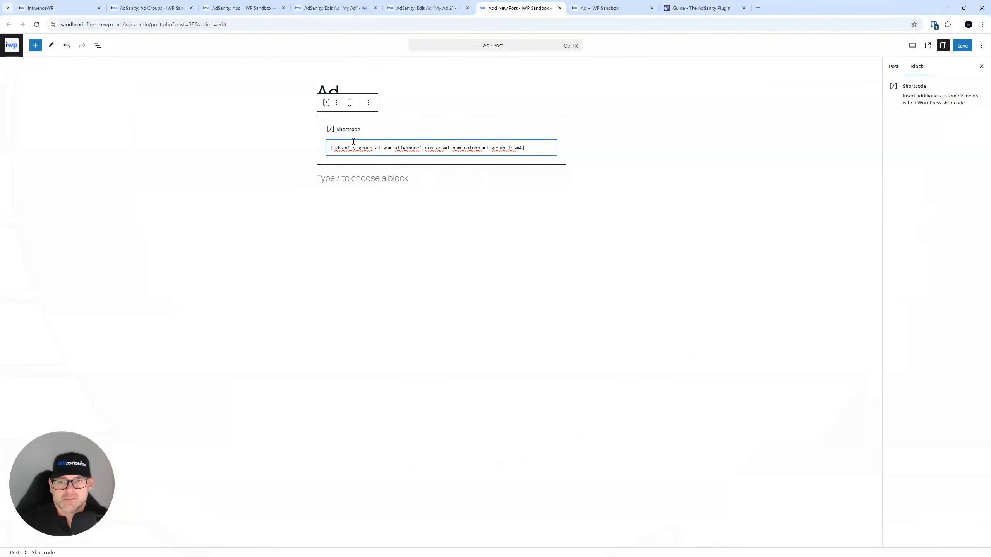
key(ctrl)
key(ctrl)
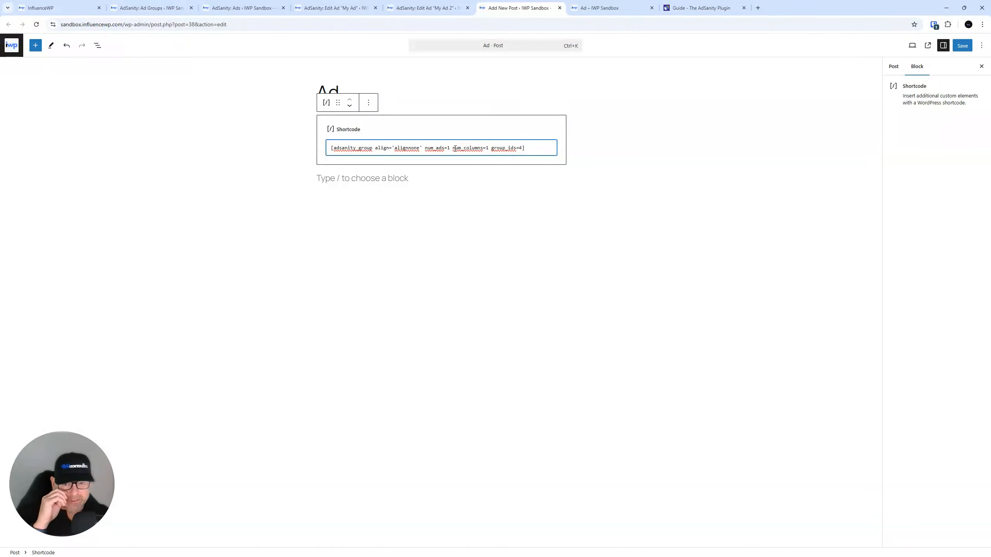
Step: Reload the live Ad post and test the link of its displayed ad, returning to the post
click(601, 8)
click(37, 25)
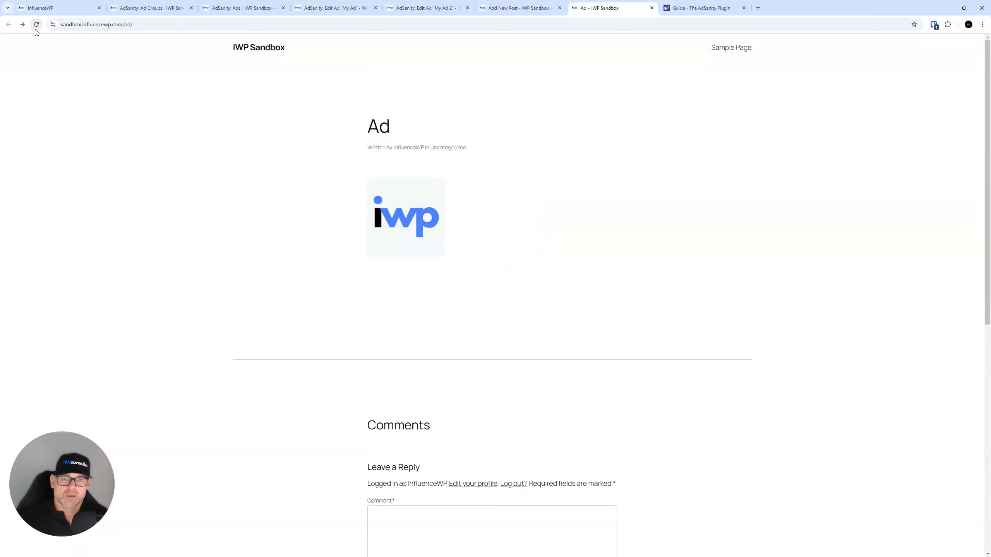
click(410, 230)
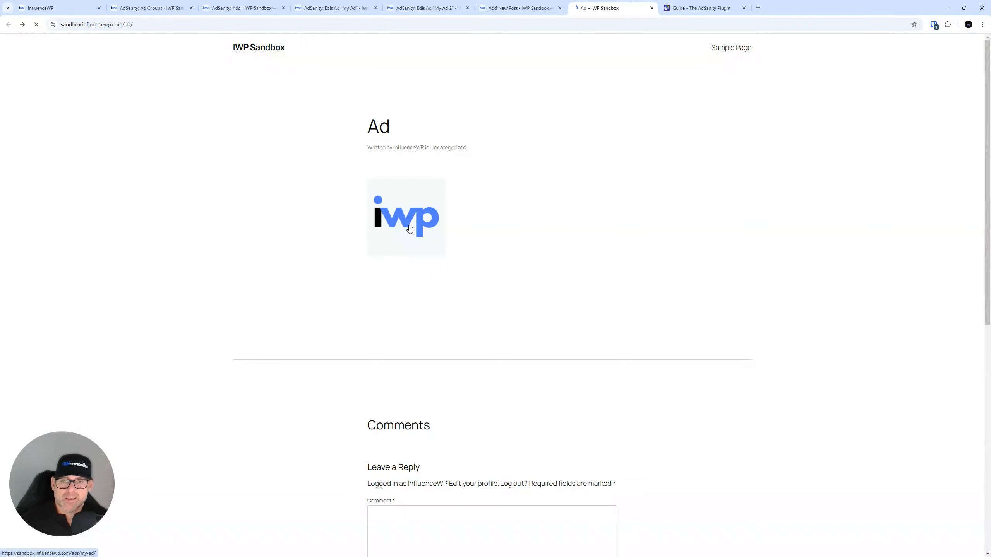
click(8, 25)
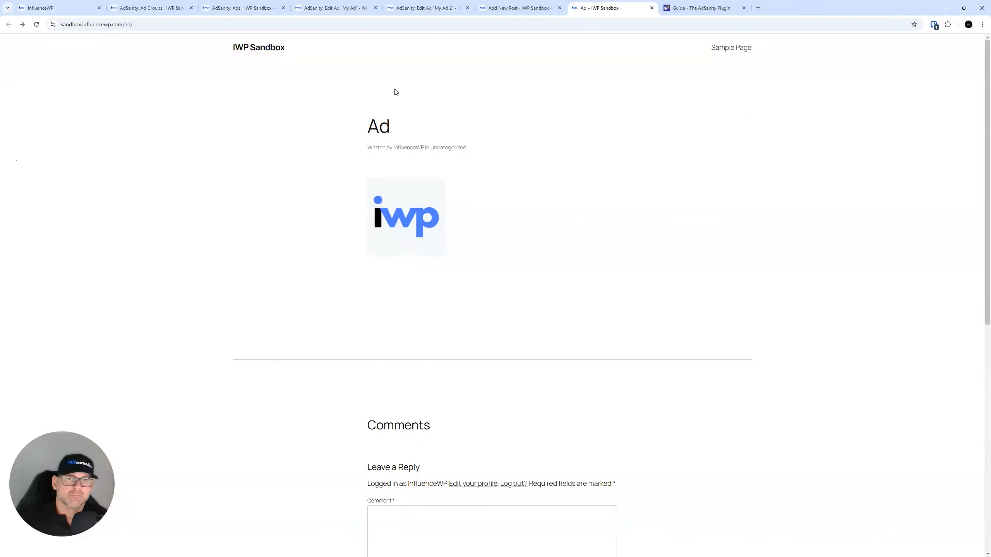
double_click(130, 194)
click(132, 199)
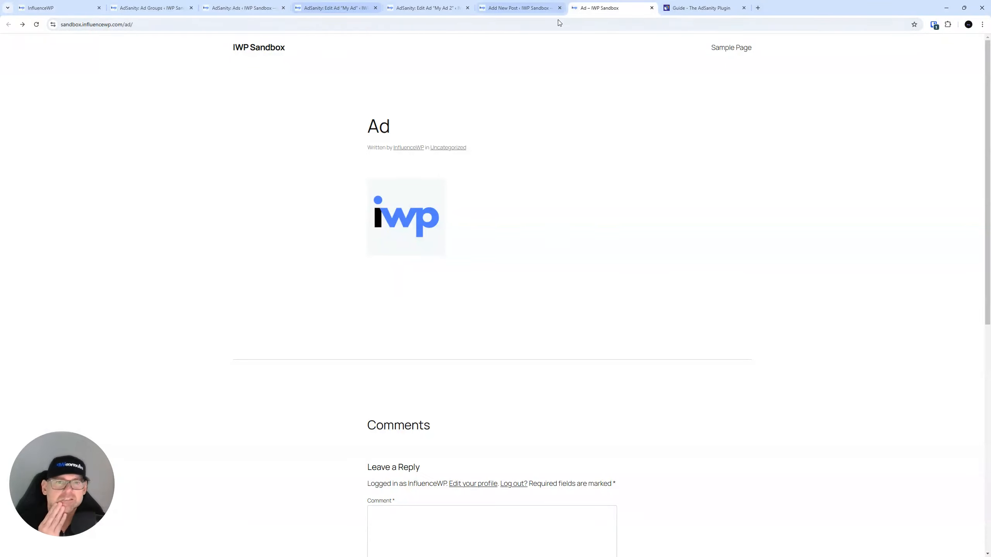
Step: Open the Ad Groups page of the AdSanity online guide to read how group ads rotate
click(678, 12)
scroll(215, 289, down, 4)
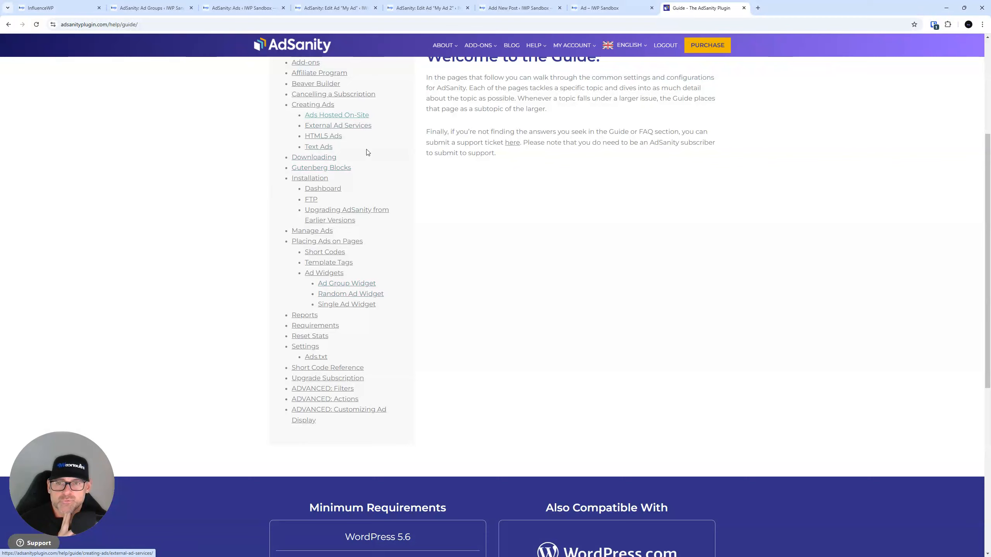
scroll(313, 156, up, 2)
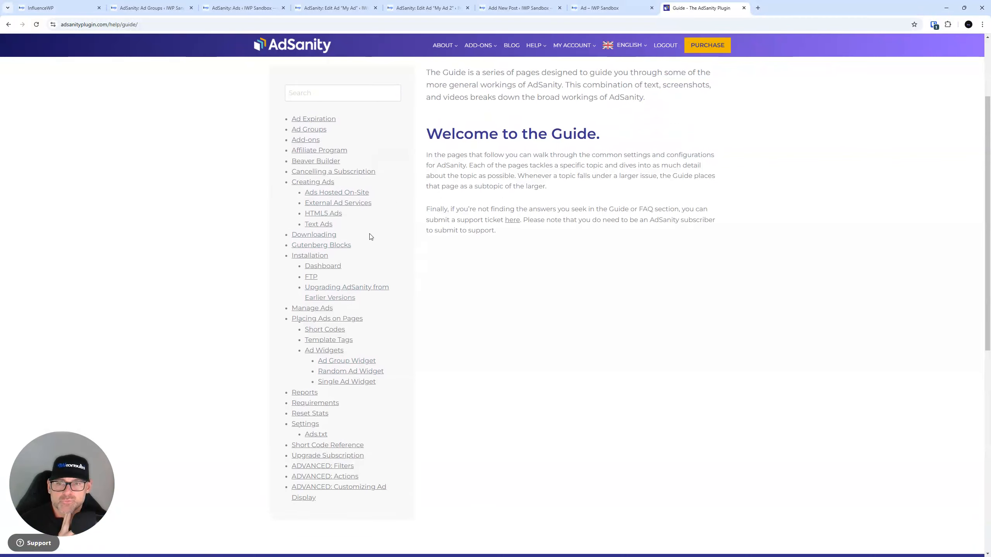
click(311, 129)
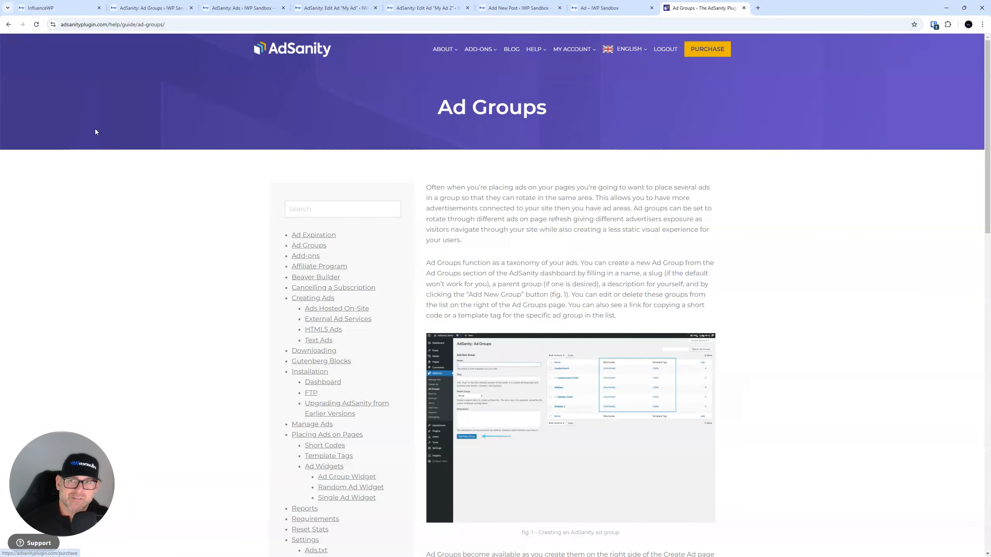
Step: Clear the sandbox site's cache from the Ad Groups admin page and reload the live Ad post
key(ctrl+Tab)
key(ctrl+Tab)
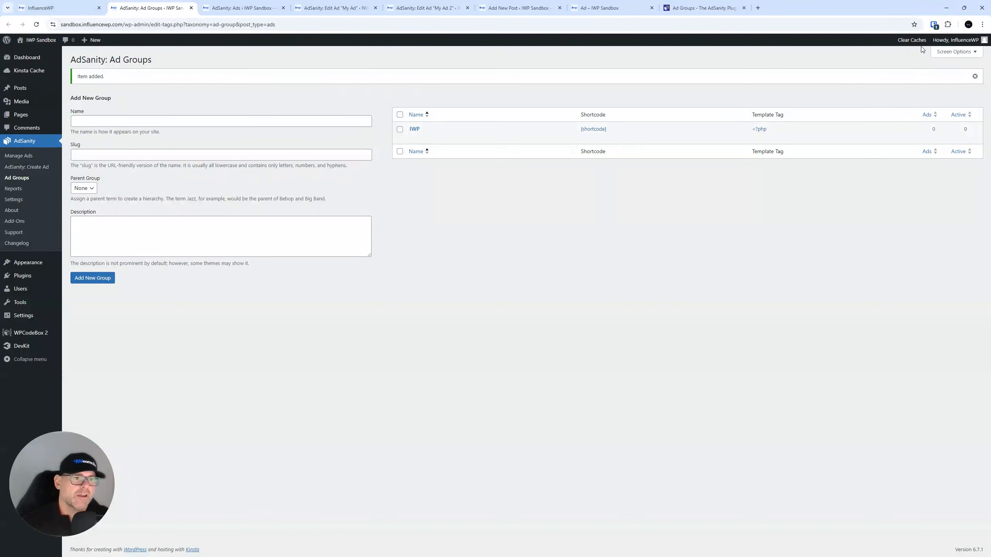
click(897, 53)
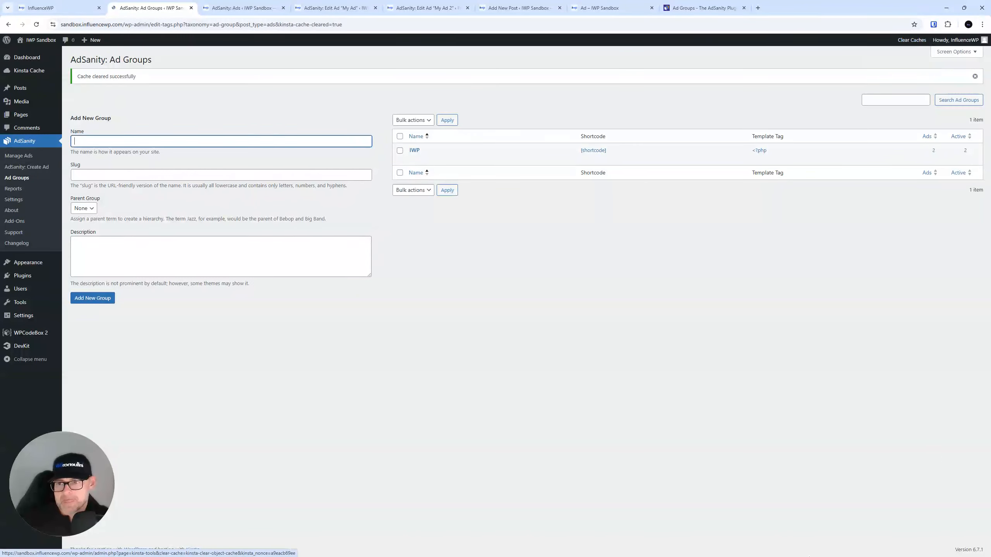
click(608, 8)
click(37, 25)
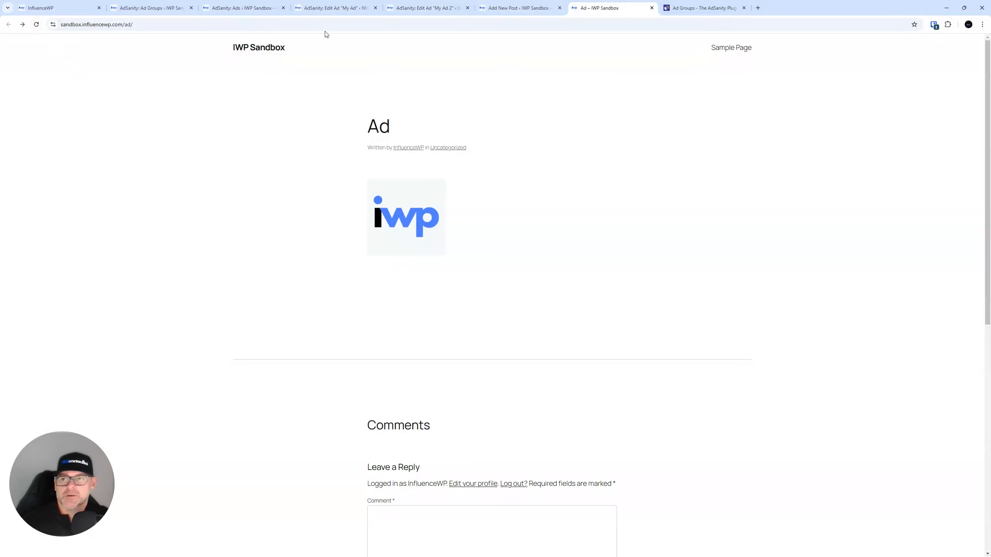
Step: Copy the live Ad post's URL and open it in an InPrivate window of Microsoft Edge
click(106, 25)
right_click(110, 26)
click(136, 98)
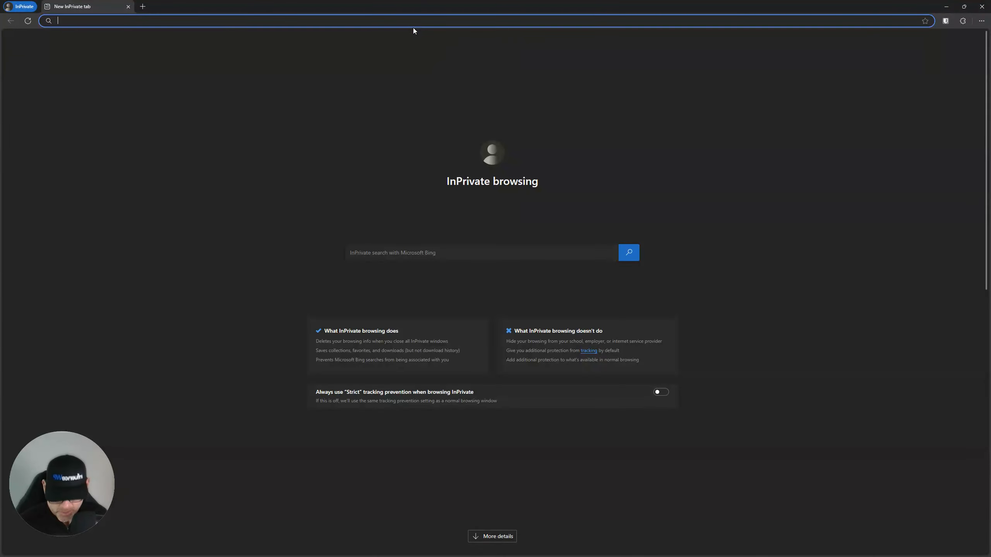
key(ctrl+v)
key(Return)
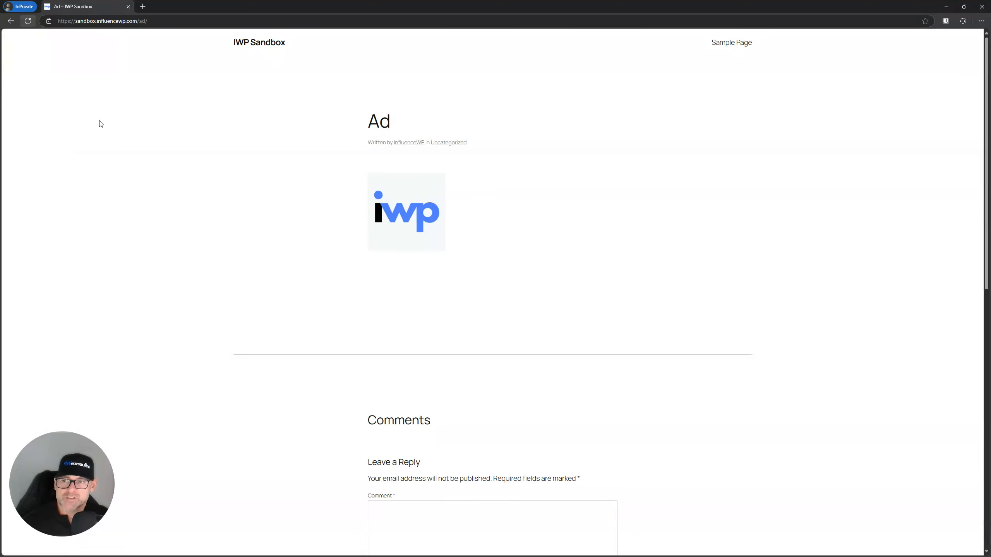
Step: Inspect the cookies in use and the tracker information for the sandbox site in the InPrivate window
click(49, 21)
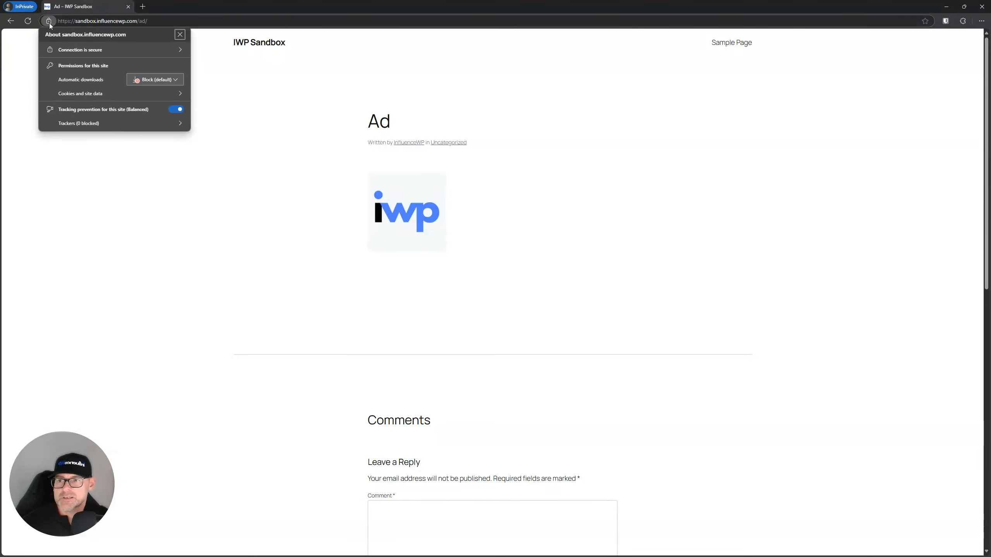
click(99, 95)
click(80, 82)
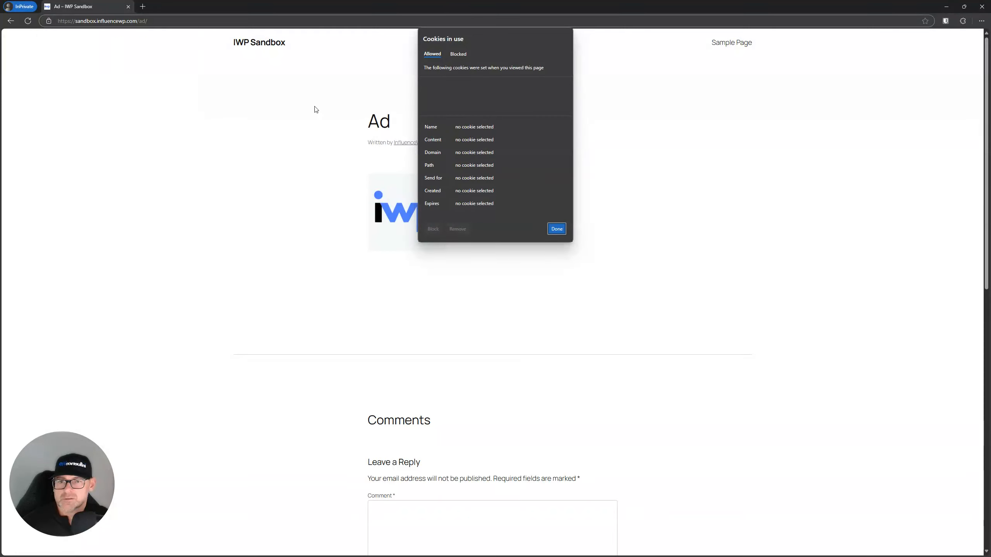
click(557, 229)
click(48, 21)
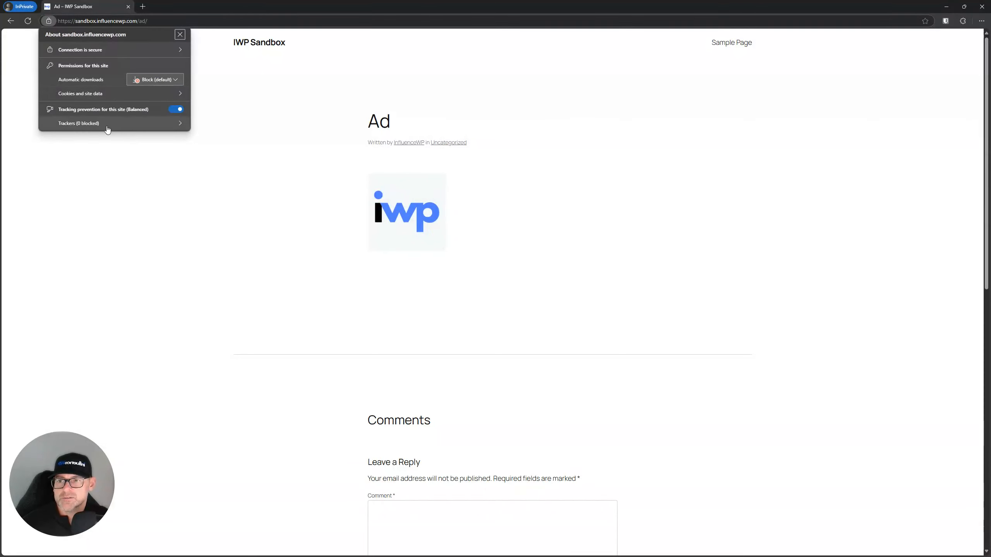
click(318, 63)
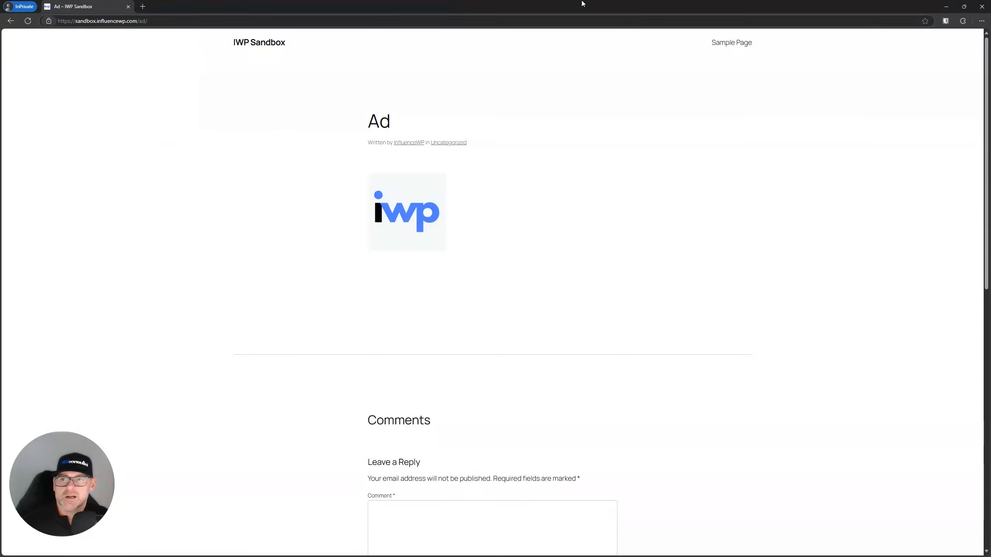
key(ctrl+l)
key(ctrl+c)
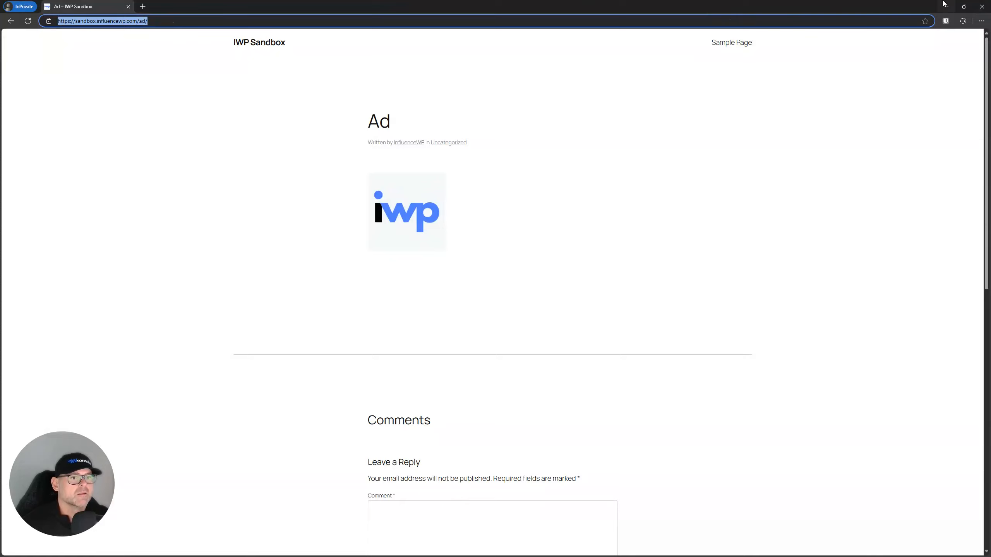
click(982, 6)
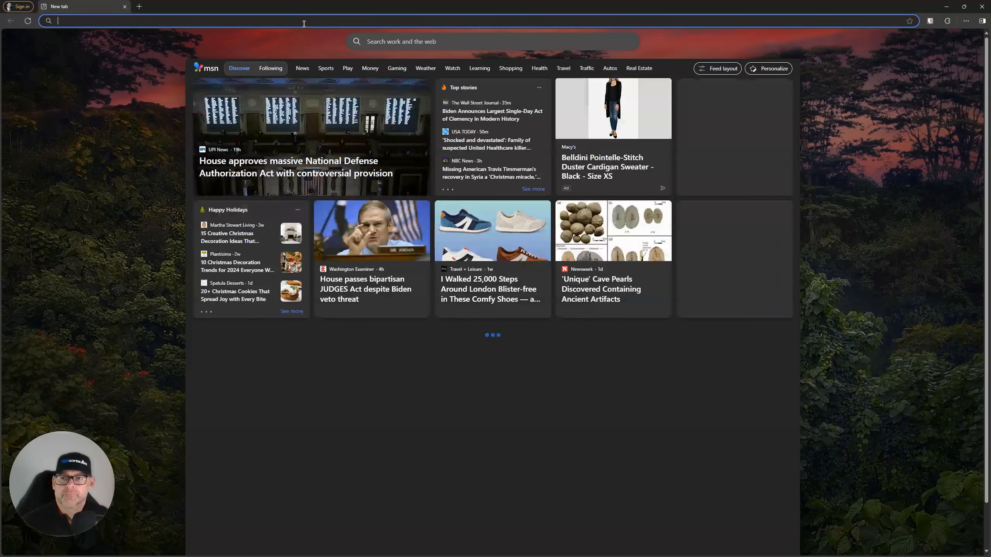
key(ctrl+v)
key(Return)
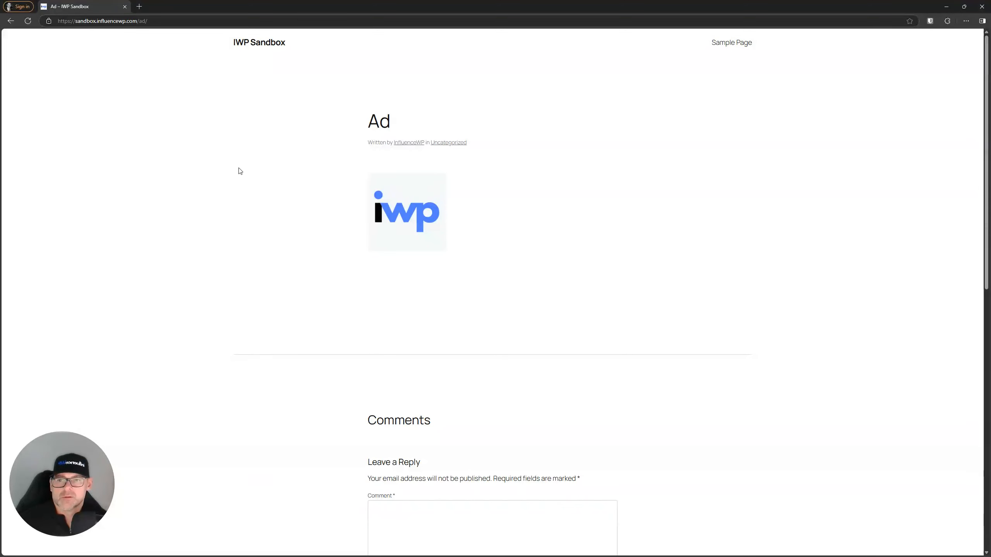
click(28, 21)
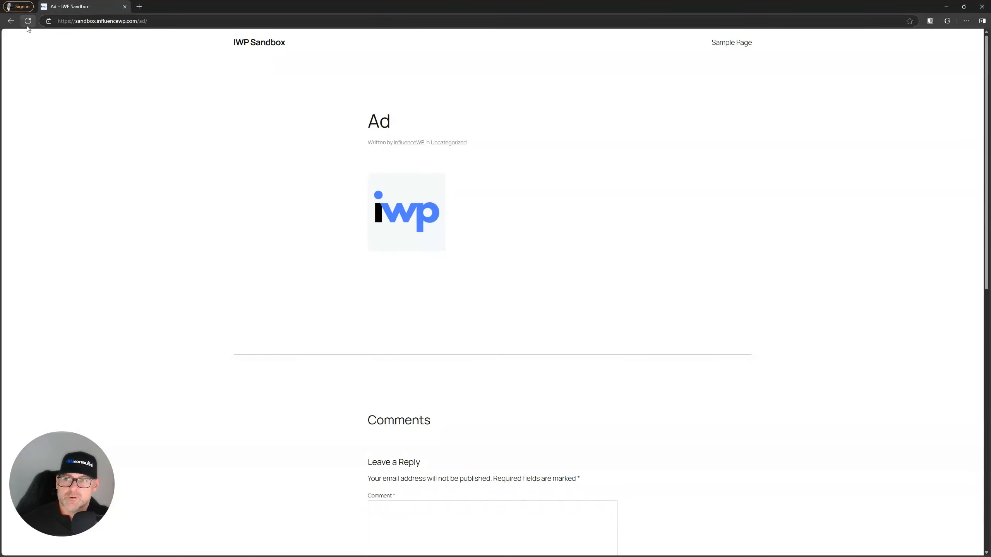
Step: Inspect the cookies in use for the sandbox site on the live Ad post in Edge, then close the details
click(51, 20)
click(100, 95)
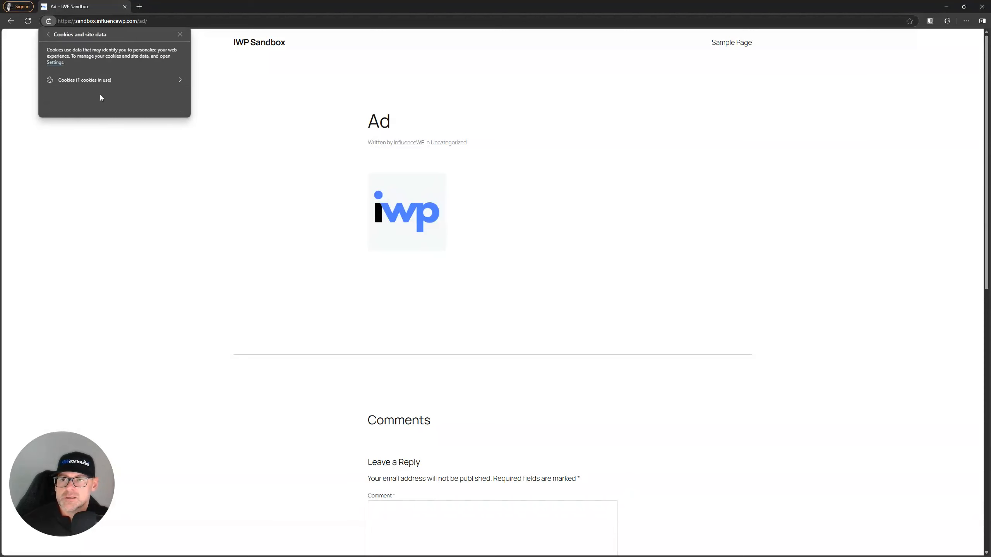
click(85, 79)
click(454, 72)
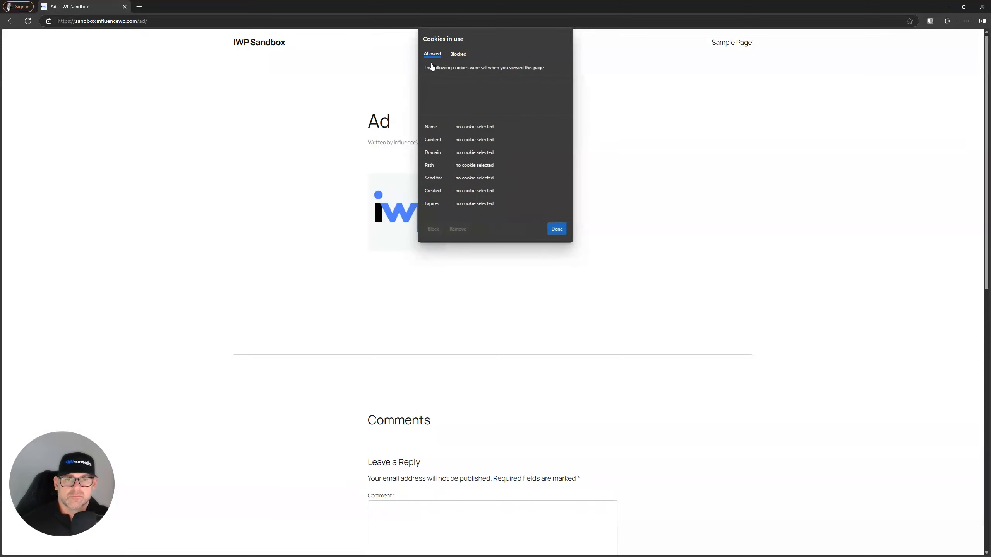
click(549, 227)
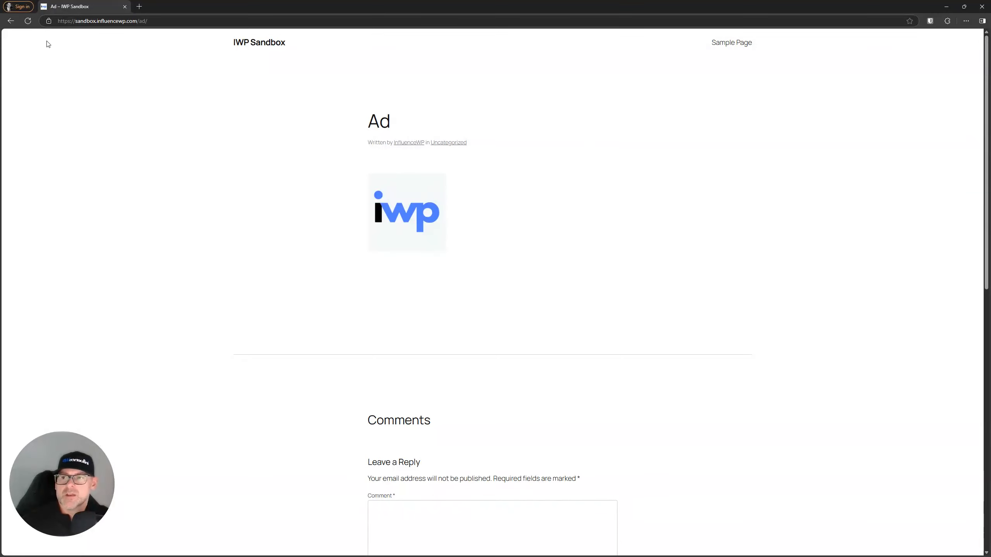
Step: Switch back to Chrome and read the AdSanity Ad Groups guide on creating groups and assigning ads to them
click(948, 9)
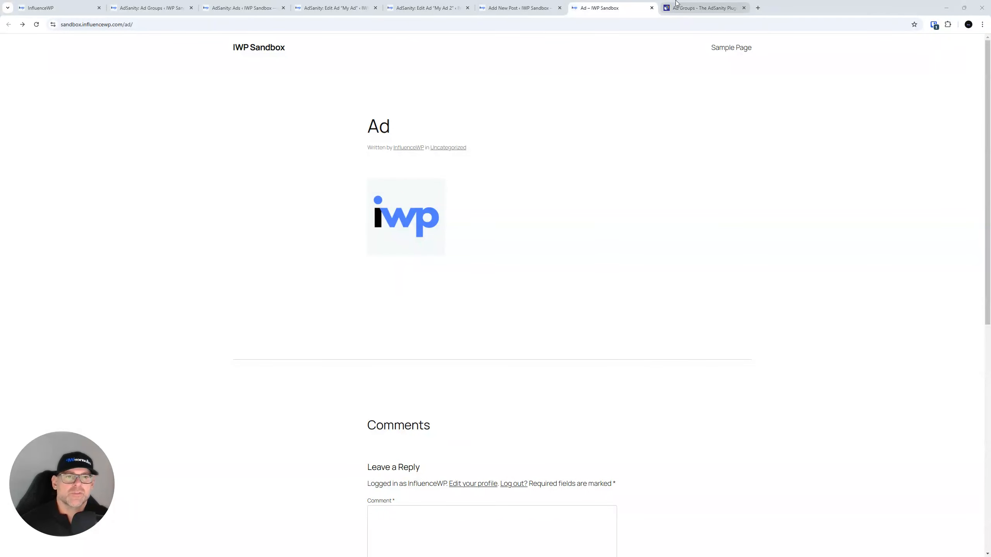
click(702, 8)
scroll(447, 233, down, 4)
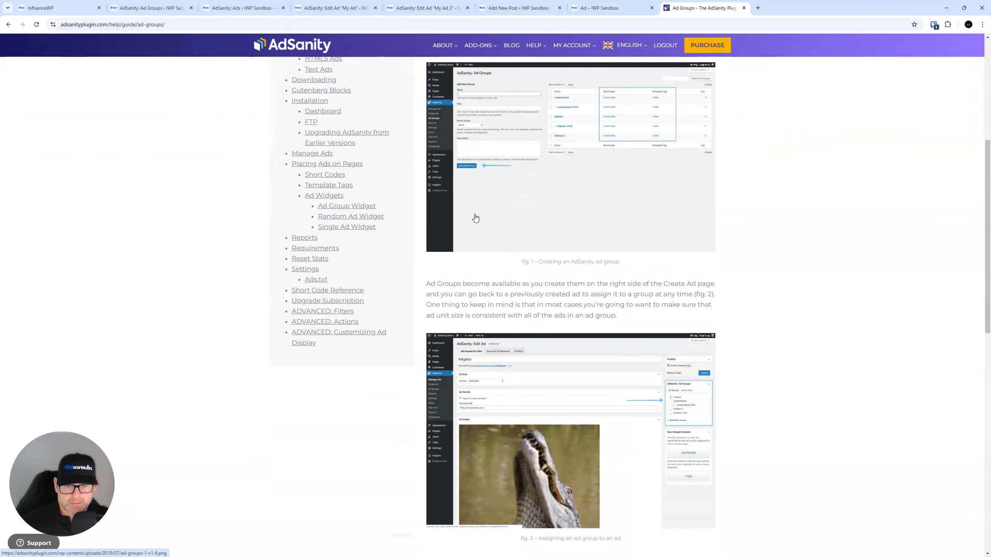
scroll(474, 217, down, 2)
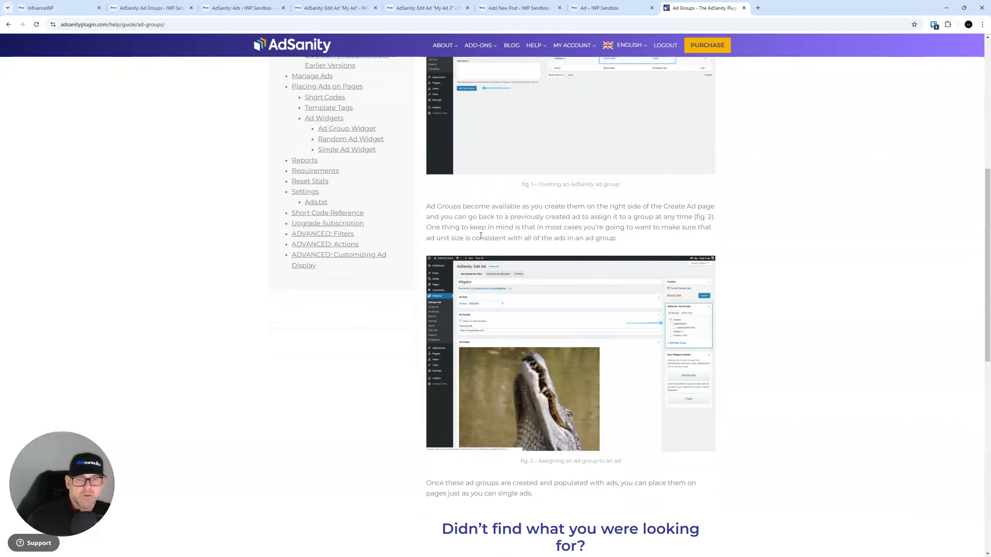
scroll(483, 237, down, 1)
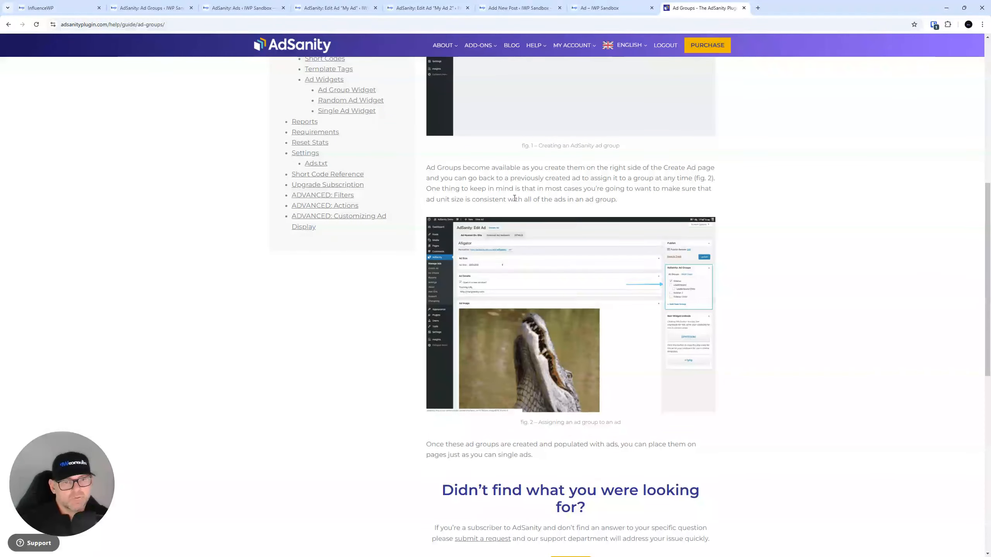
scroll(514, 198, down, 5)
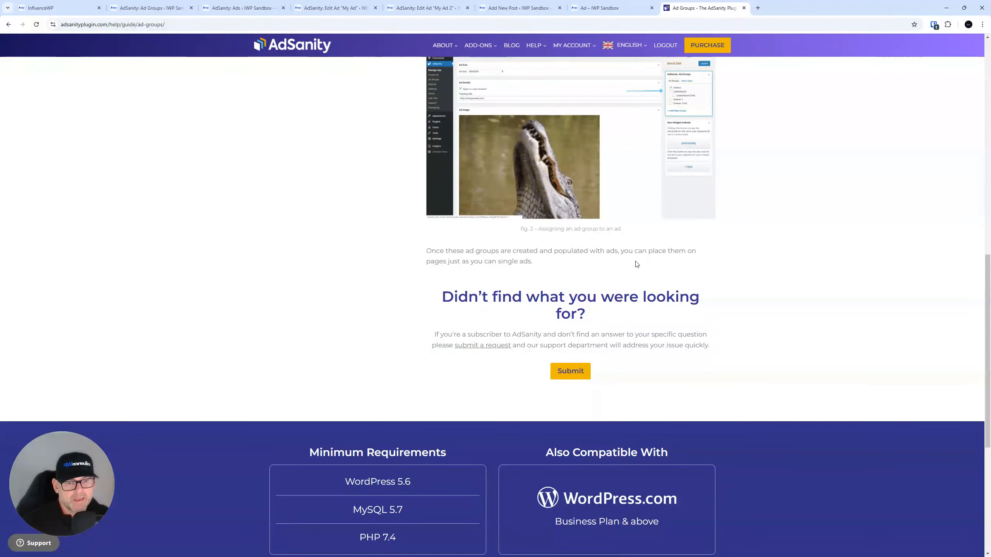
scroll(572, 230, up, 15)
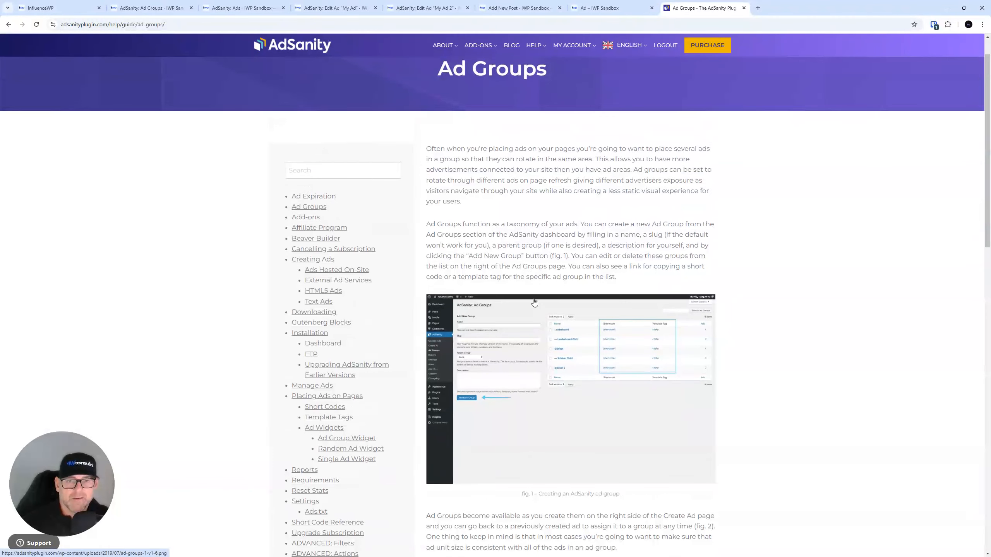
scroll(535, 304, up, 1)
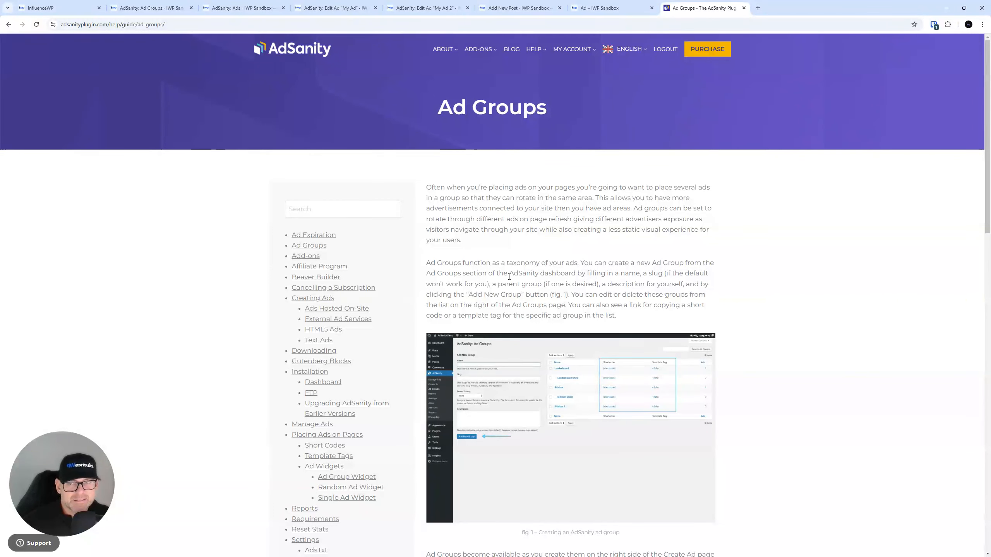
Step: Set num_ads to 2 in the Ad post's adsanity_group shortcode and save the post
key(ctrl+shift+Tab)
key(ctrl+shift+Tab)
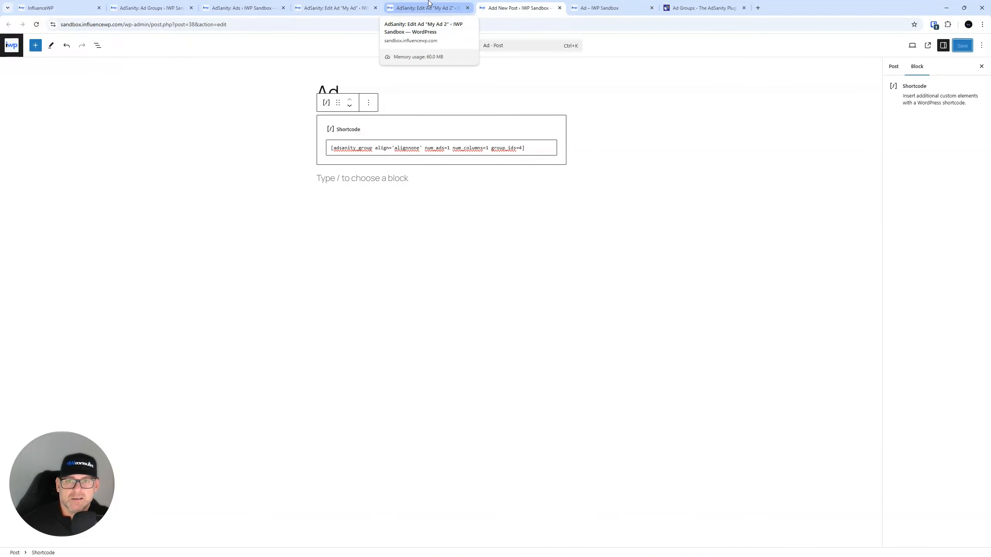
click(446, 149)
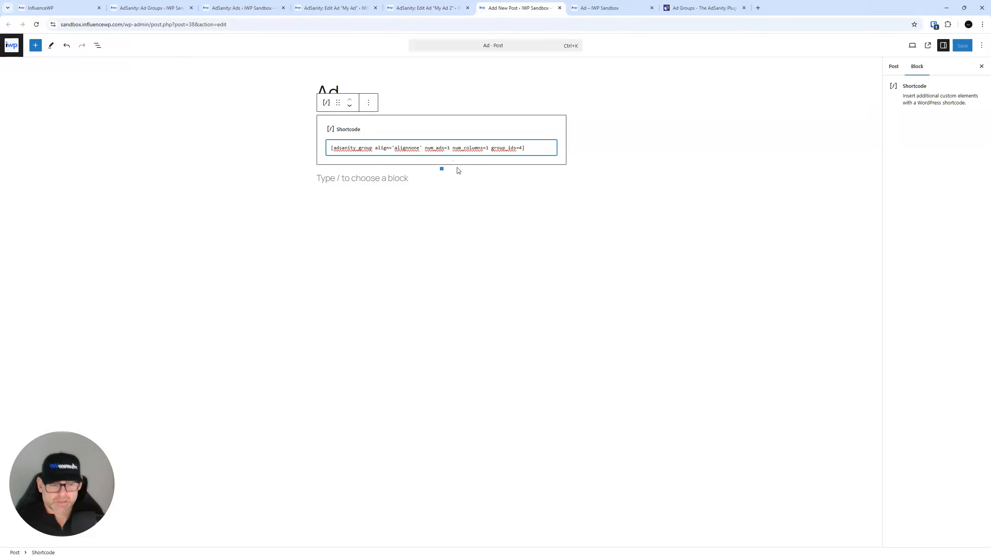
key(Delete)
text(2)
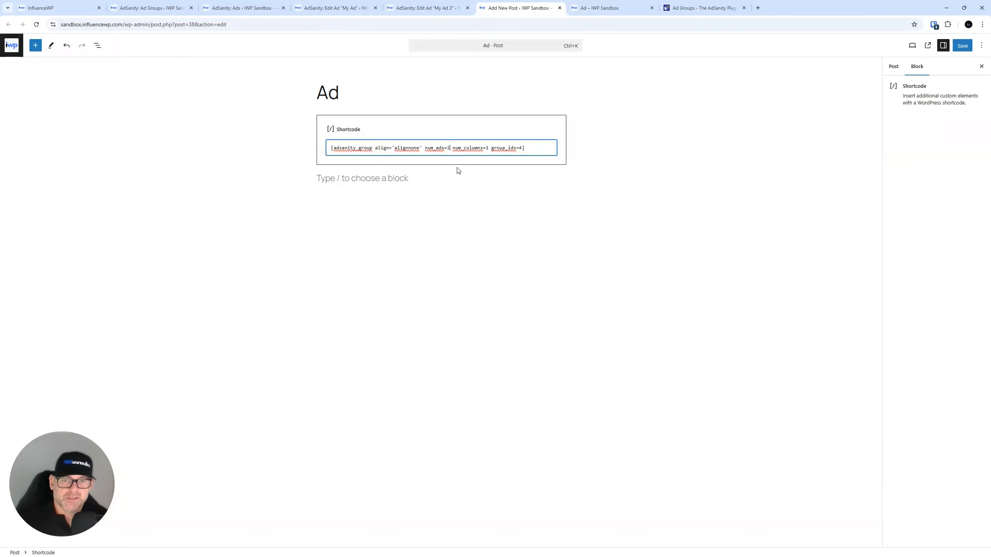
click(454, 210)
click(960, 49)
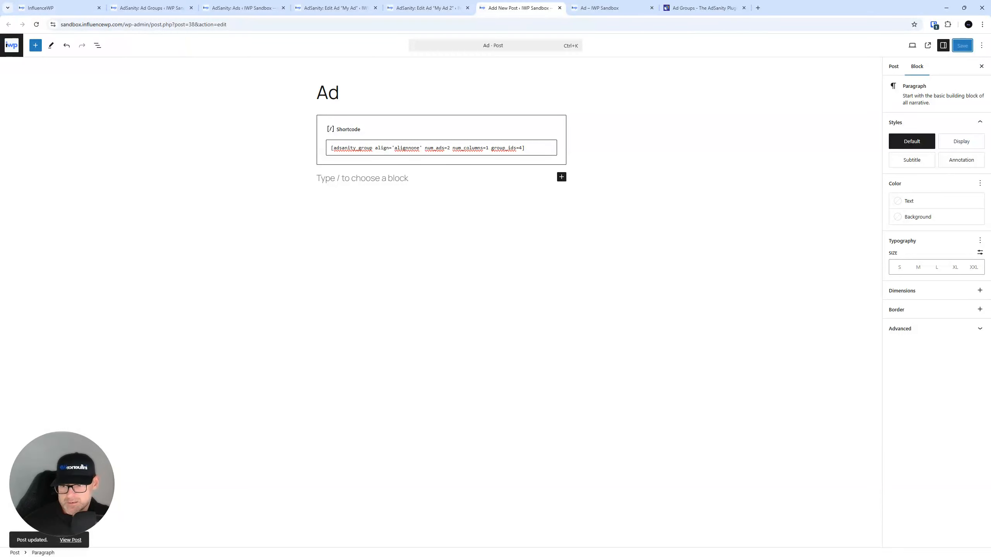
Step: Bring the Edge window back, maximize it, and reload the live Ad post to check the shortcode change
drag(990, 124, 442, 123)
double_click(456, 124)
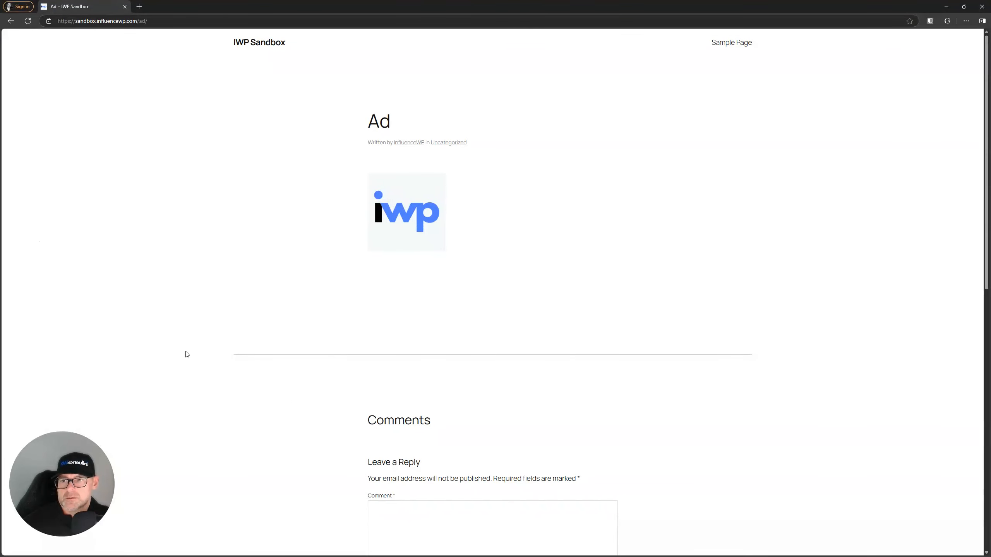
click(27, 23)
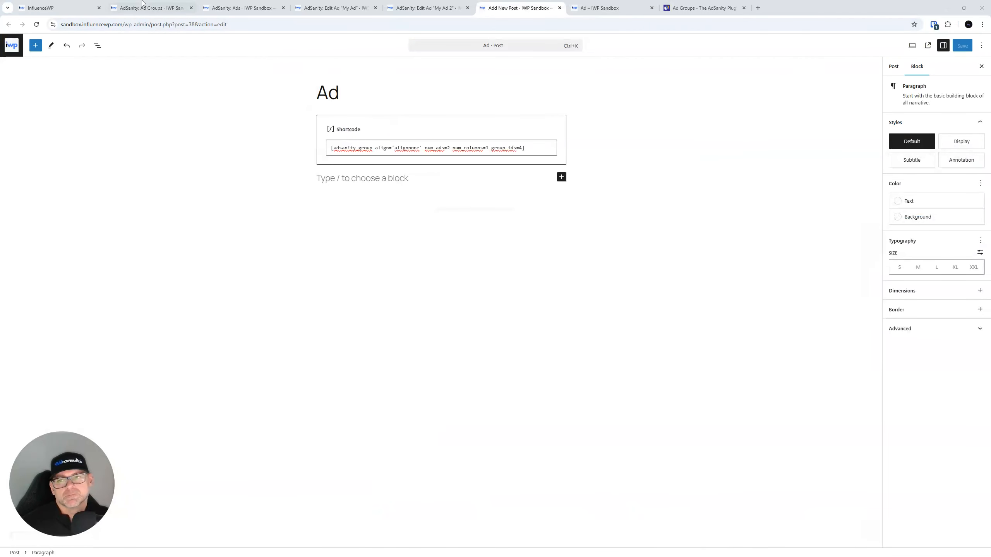
Step: Clear all site caches from the Ad Groups admin page and recheck the live Ad post in Edge
click(142, 3)
mouse_move(912, 40)
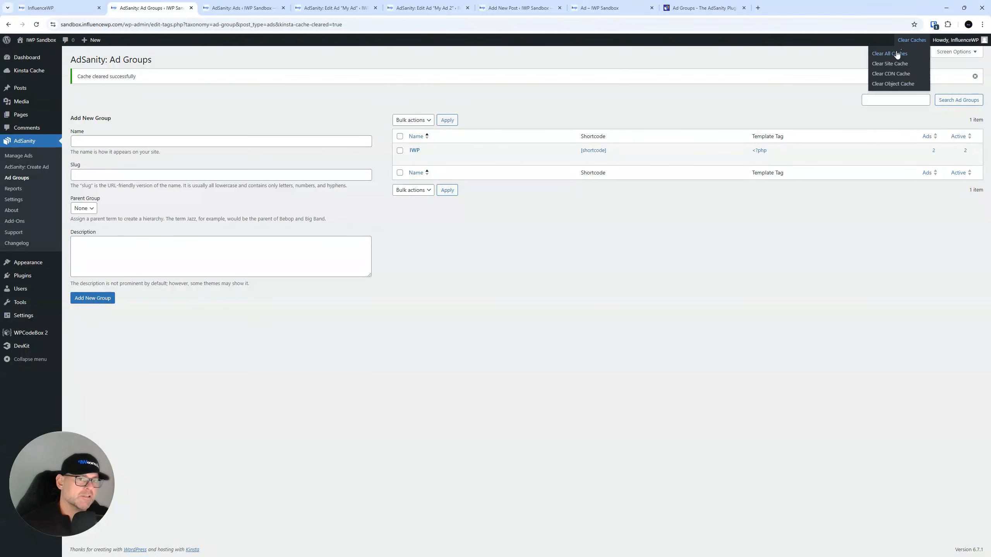
drag(990, 221, 324, 221)
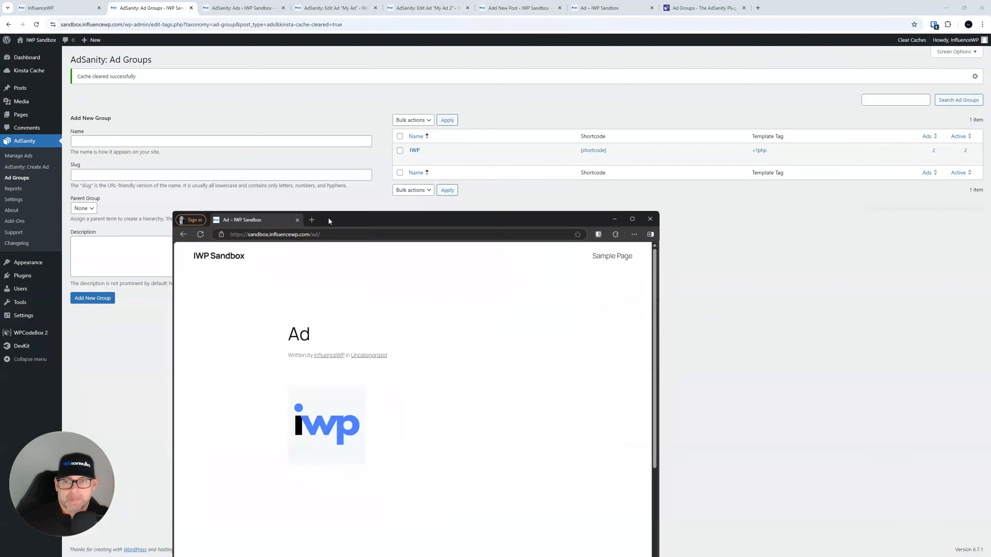
double_click(328, 220)
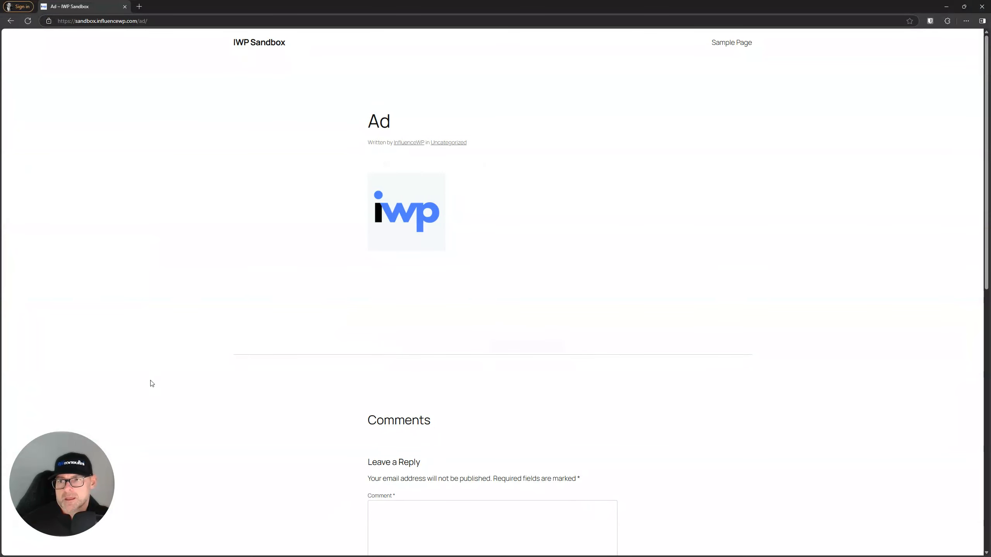
drag(775, 4, 990, 4)
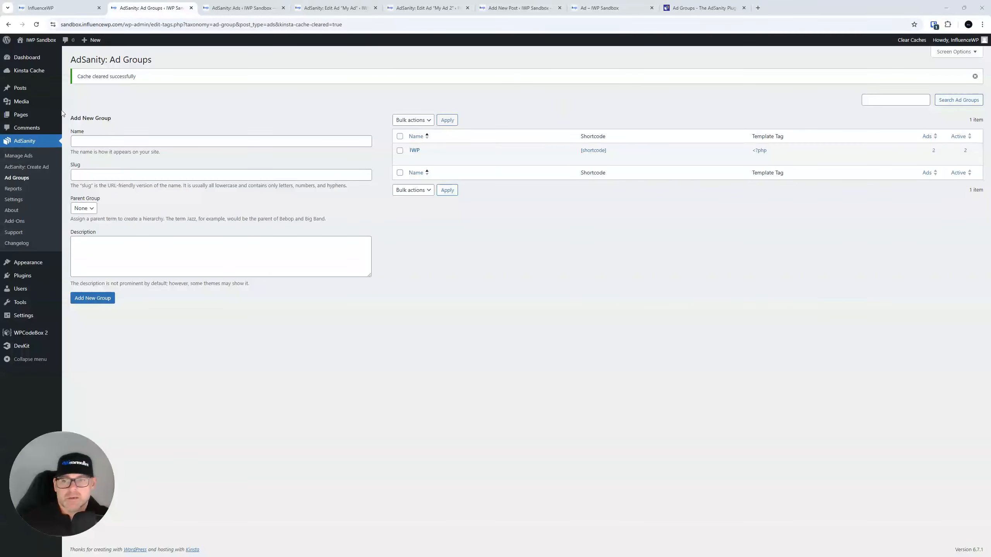
Step: Check the IWP ad group's edit settings and return to the Ad Groups list
click(414, 151)
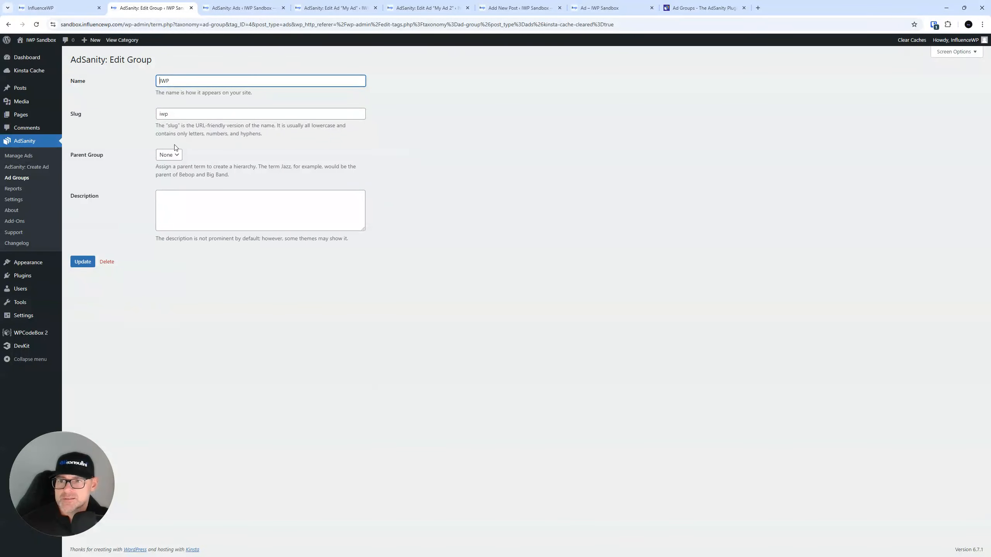
click(23, 178)
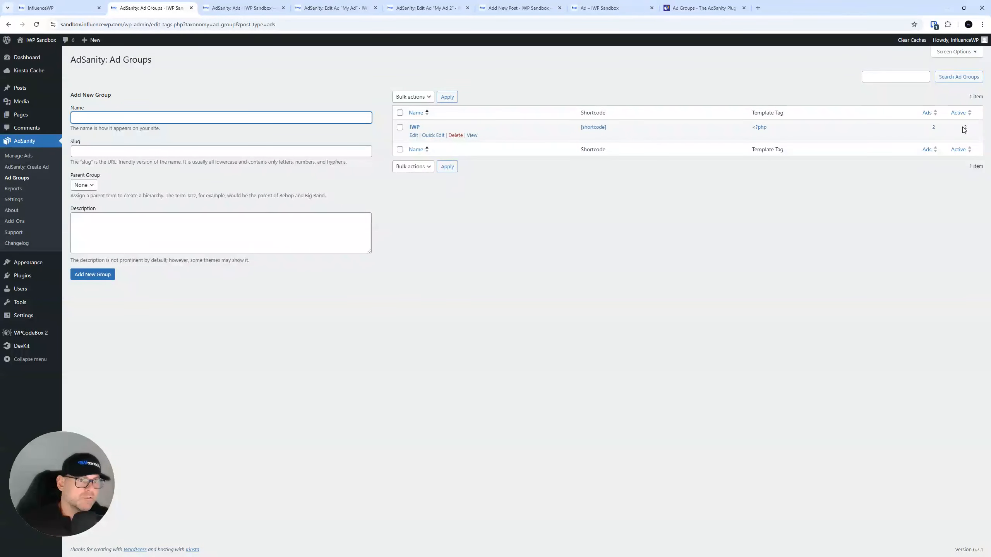
Step: Set num_ads back to 1 in the Ad post's adsanity_group shortcode and save the post
click(530, 5)
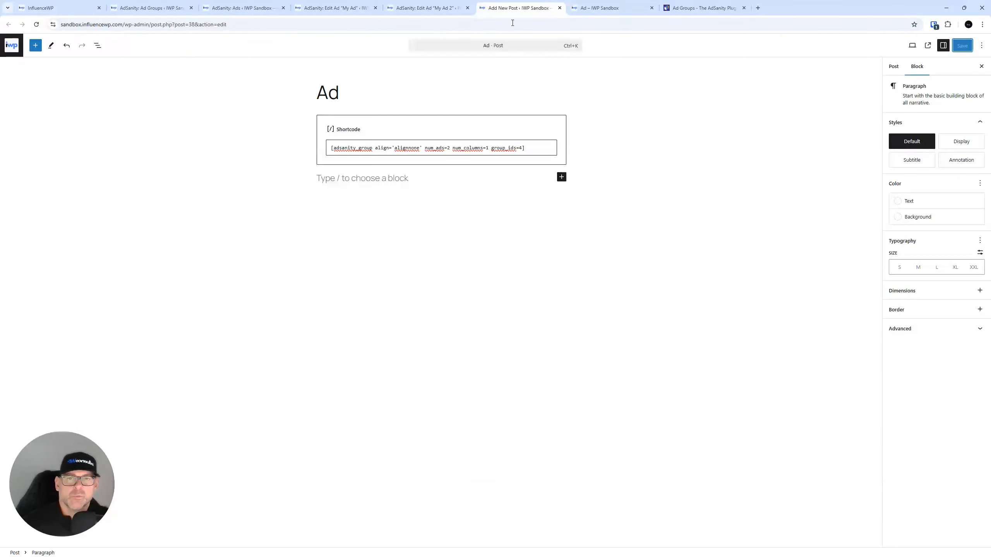
click(451, 149)
key(BackSpace)
text(1)
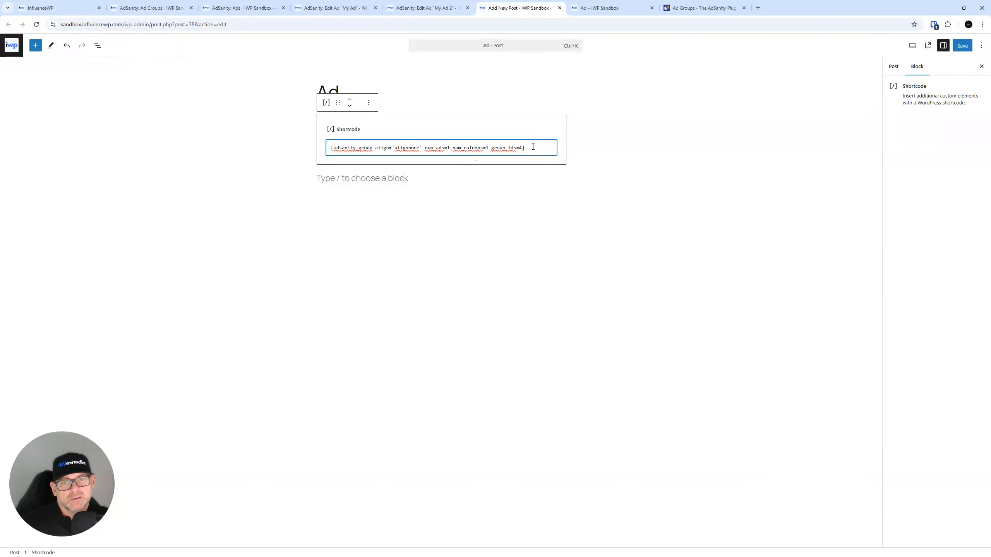
click(962, 46)
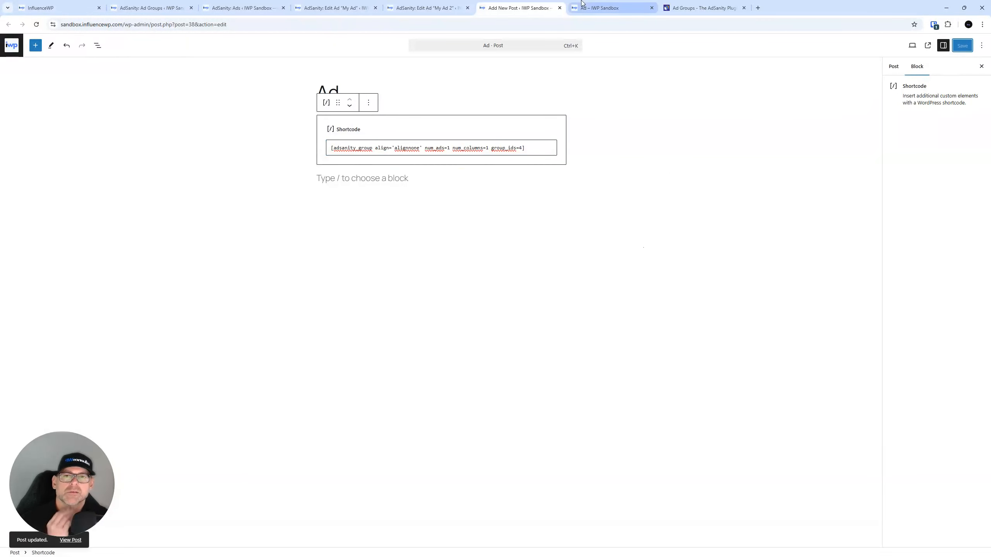
Step: Compare the settings, ad stats and group assignments of My Ad and My Ad 2
click(452, 7)
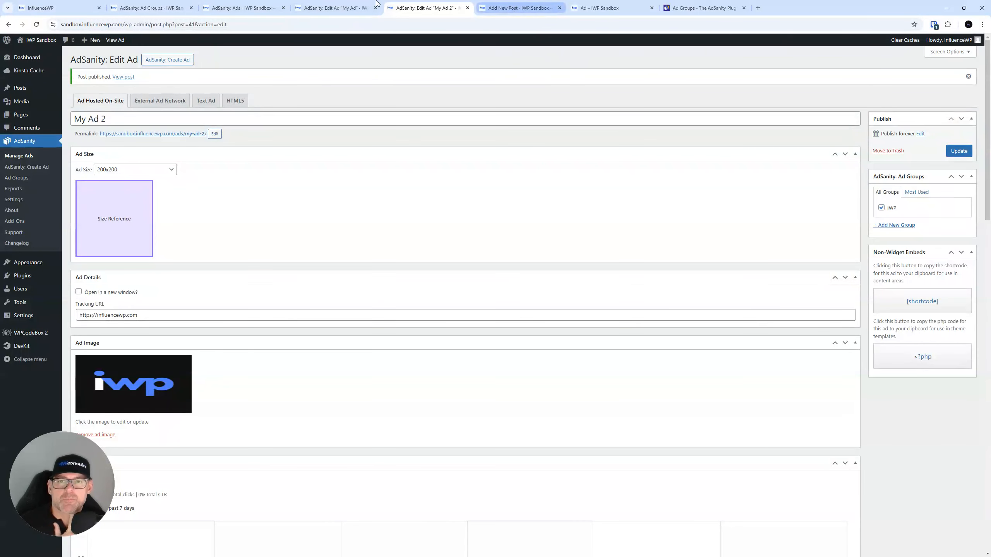
click(340, 7)
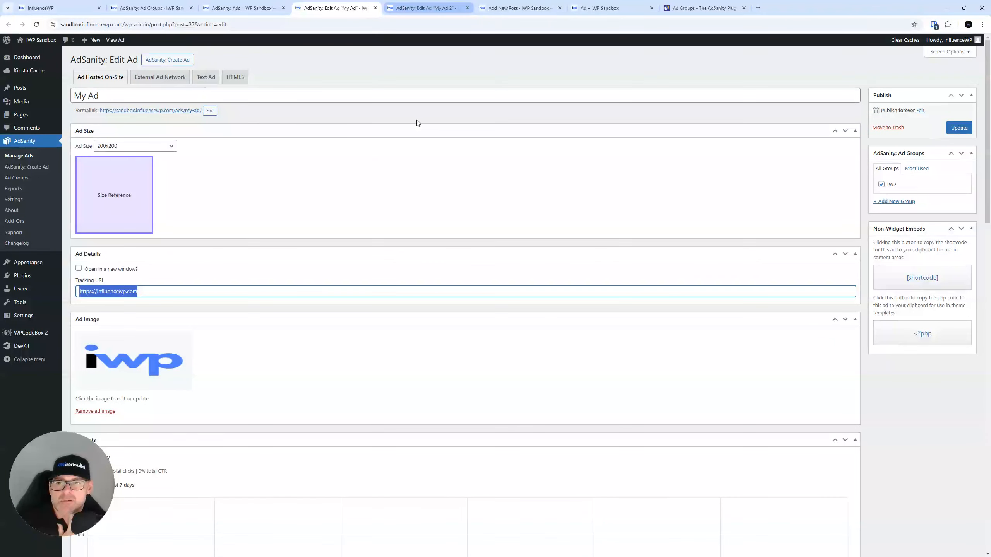
scroll(427, 228, down, 10)
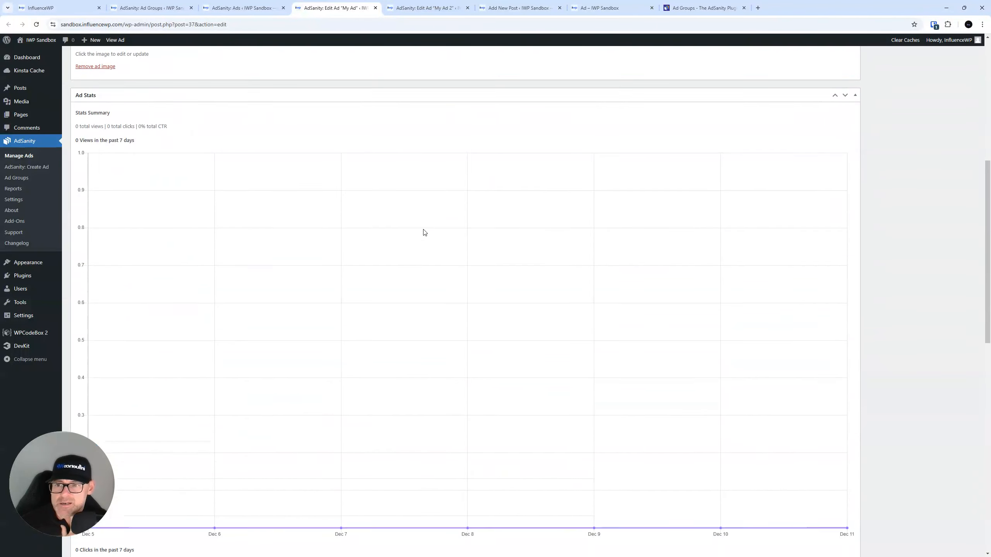
scroll(427, 229, up, 10)
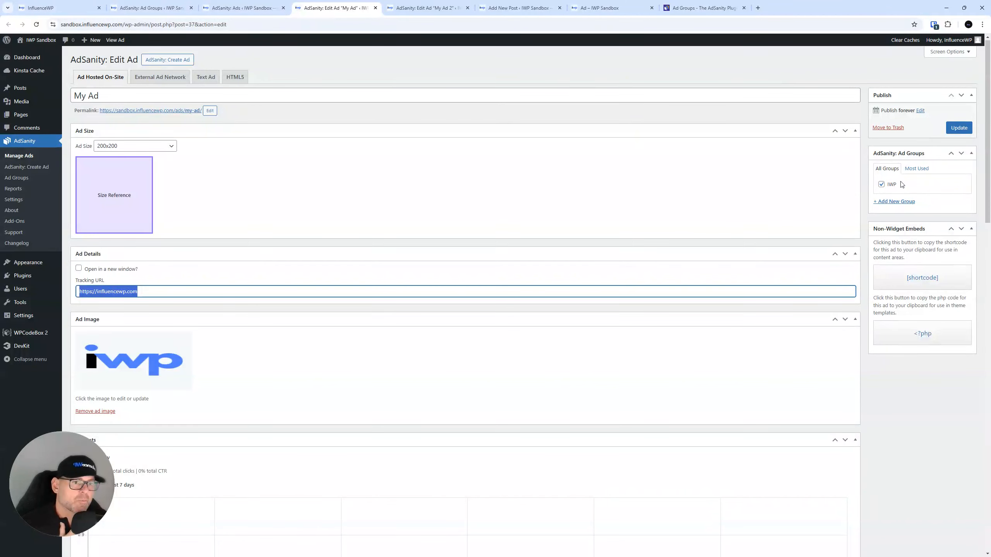
click(457, 3)
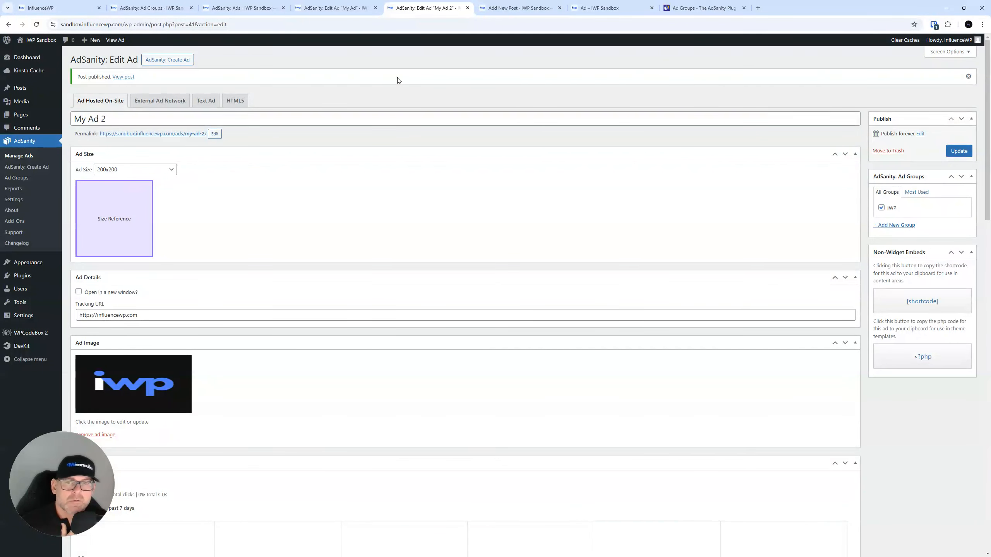
click(348, 6)
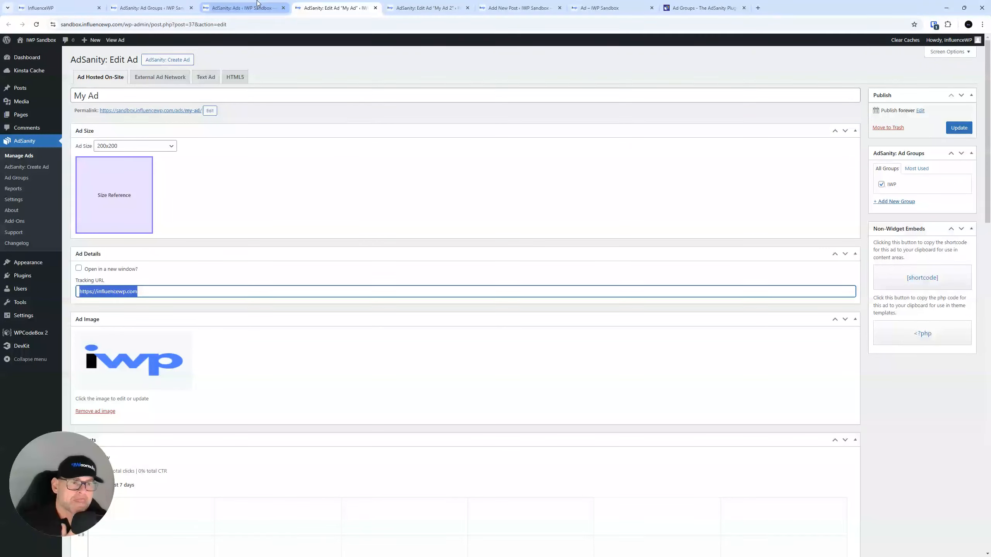
click(257, 6)
click(339, 7)
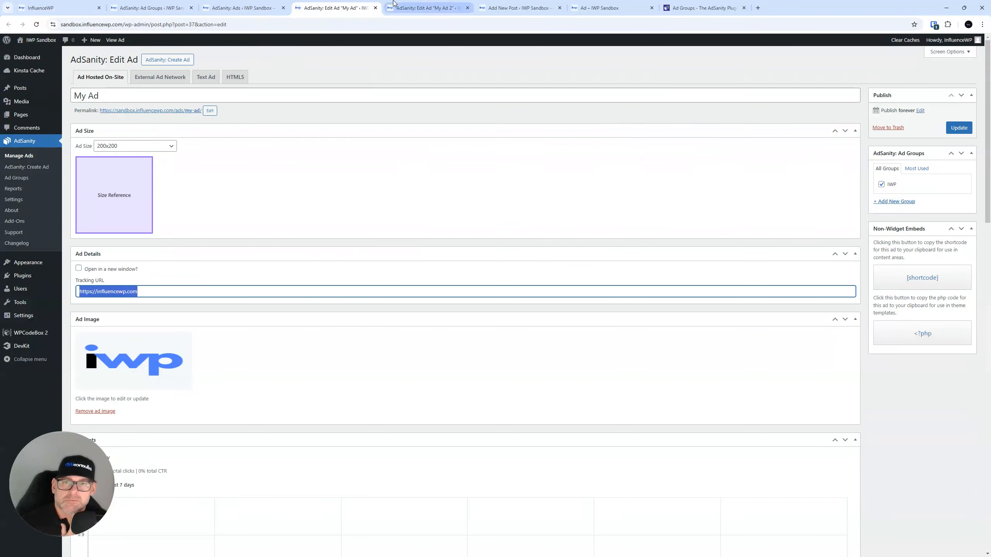
click(394, 4)
Step: Recheck the Ad post's shortcode and reread the AdSanity Ad Groups guide for how ads rotate in a group
click(495, 4)
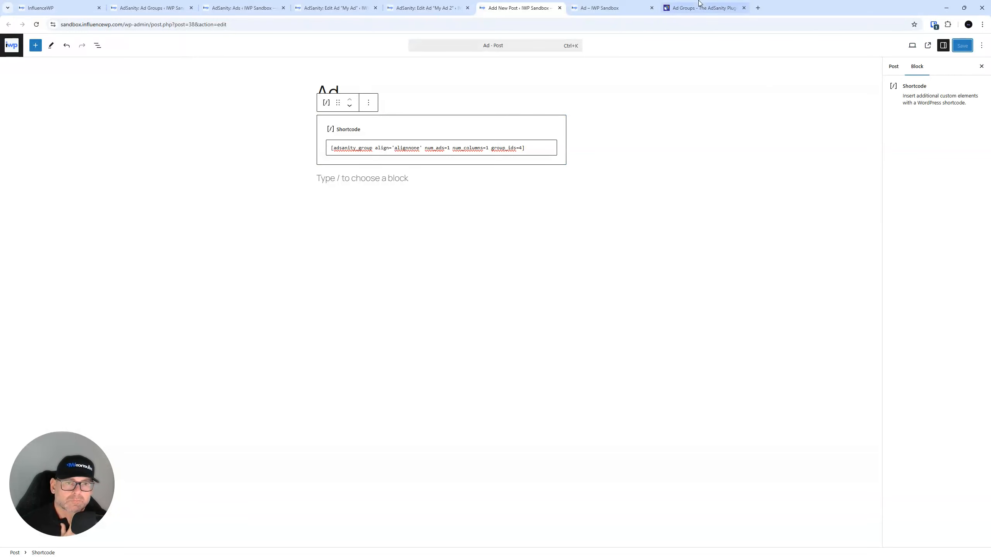
click(603, 8)
click(702, 8)
scroll(538, 229, down, 2)
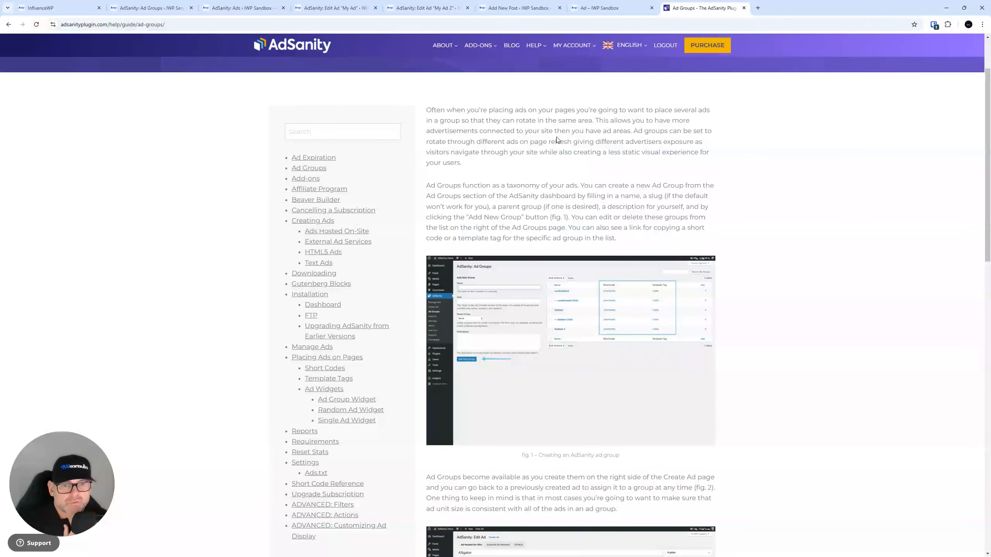
scroll(499, 149, down, 1)
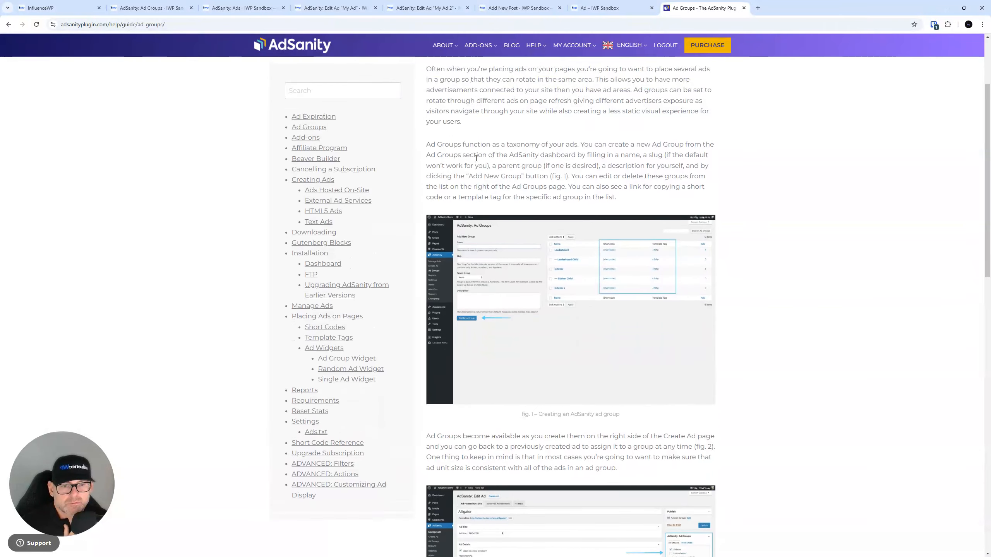
Step: Read the rest of the AdSanity Ad Groups guide and look over its topic list for guidance on placing ads
scroll(766, 239, down, 5)
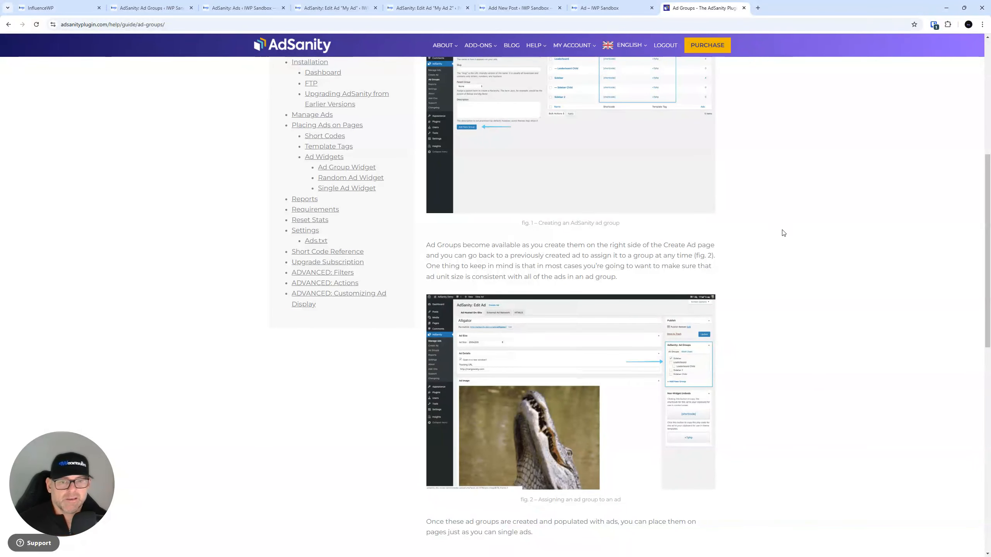
scroll(783, 229, down, 5)
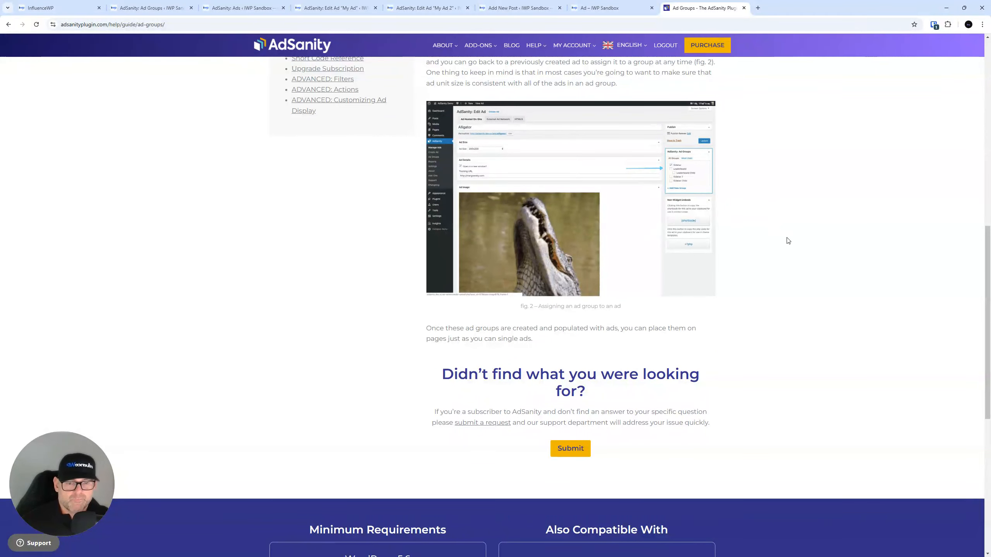
scroll(784, 231, up, 15)
scroll(787, 241, down, 4)
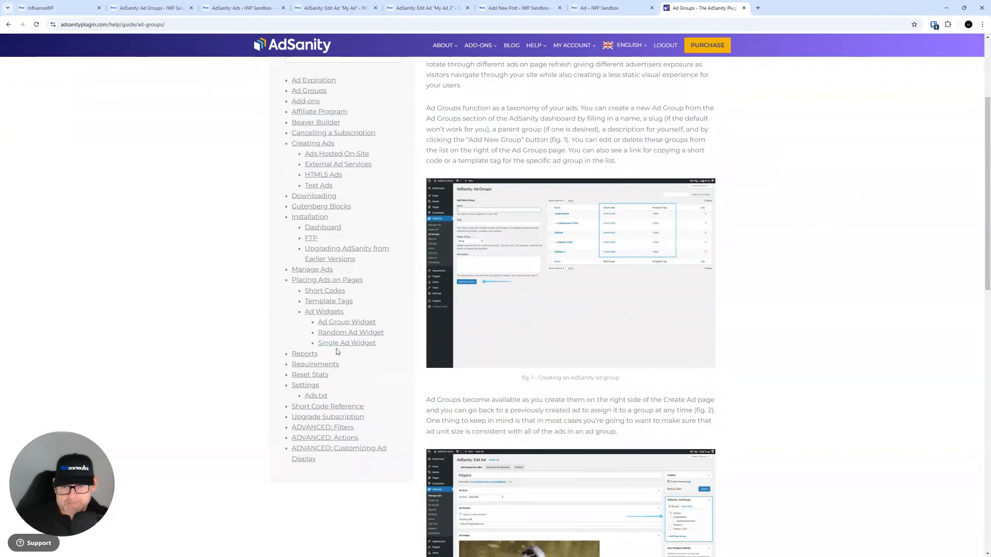
scroll(338, 352, down, 2)
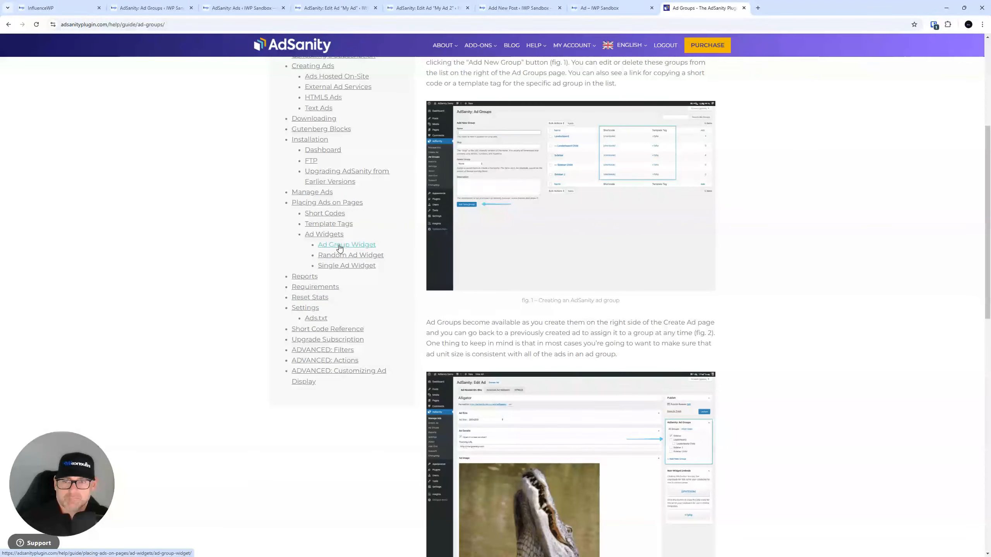
Step: Open the Short Codes guide in a separate tab and examine its Ad Group short code tool and short code reference
right_click(332, 214)
click(359, 220)
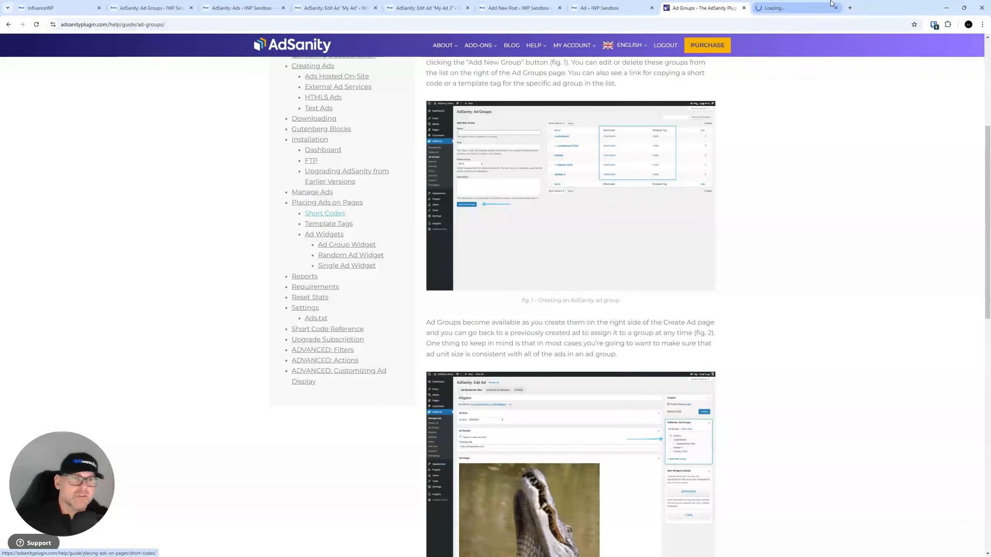
click(833, 3)
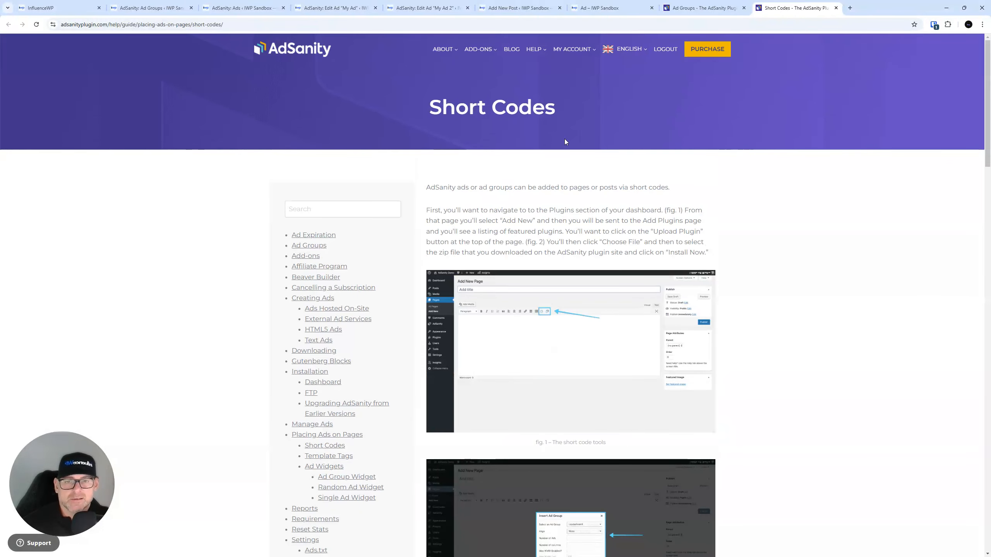
scroll(565, 142, down, 8)
right_click(505, 147)
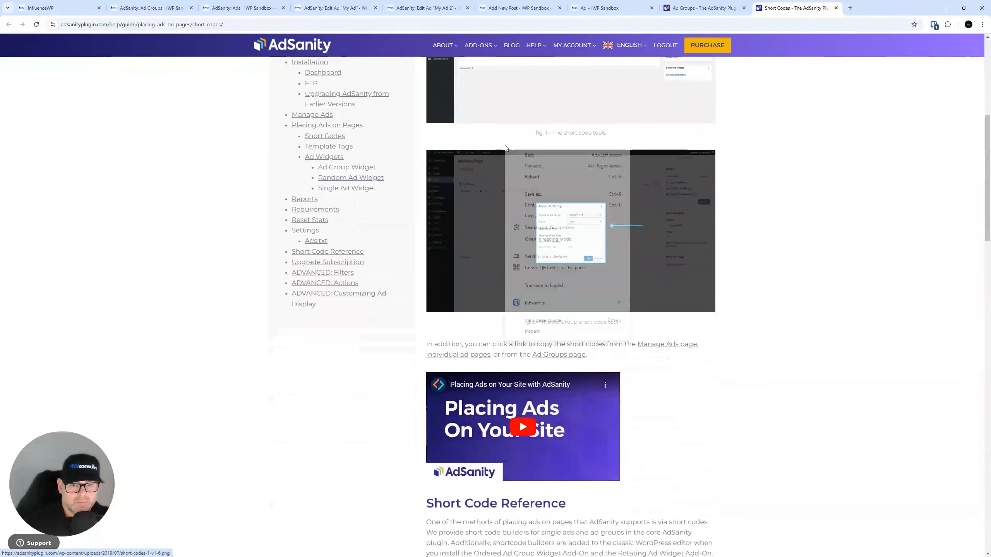
scroll(337, 336, down, 4)
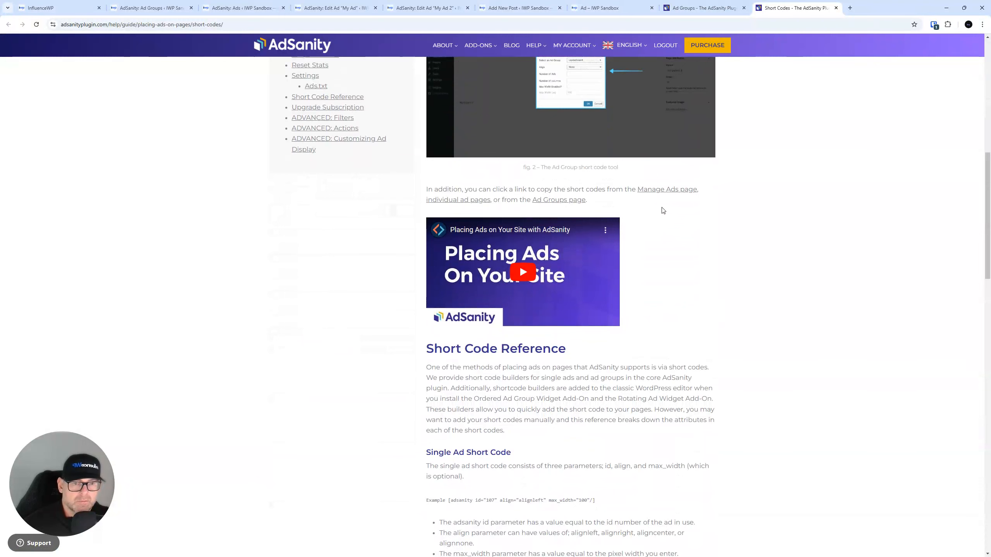
scroll(663, 211, up, 7)
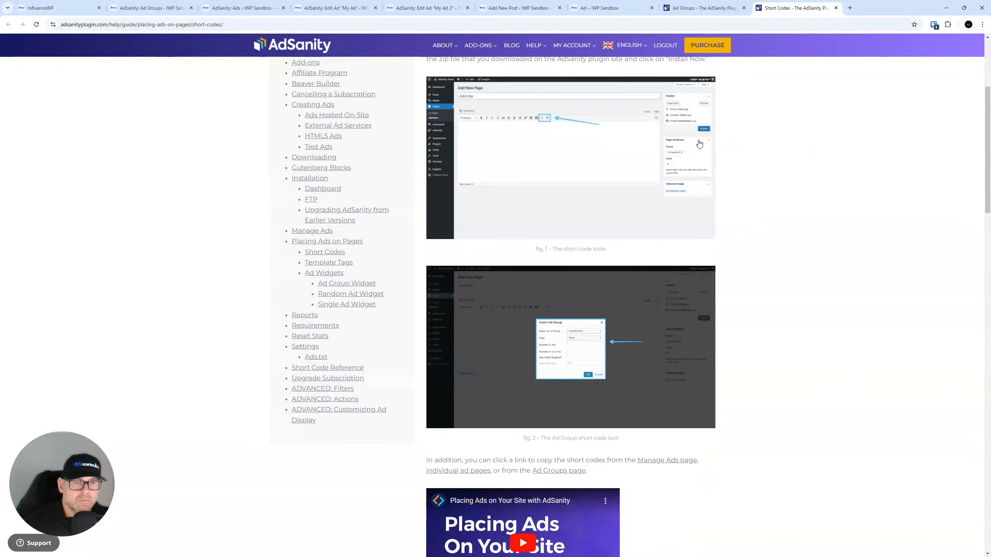
scroll(599, 188, down, 5)
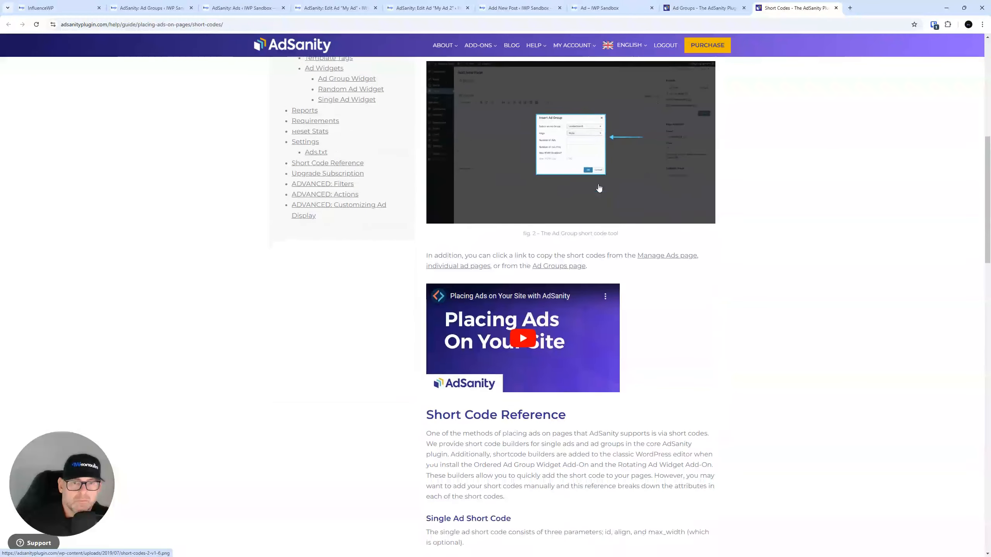
scroll(519, 304, up, 2)
Step: Return to the Ad post in the editor and delete its adsanity_group shortcode block
click(428, 8)
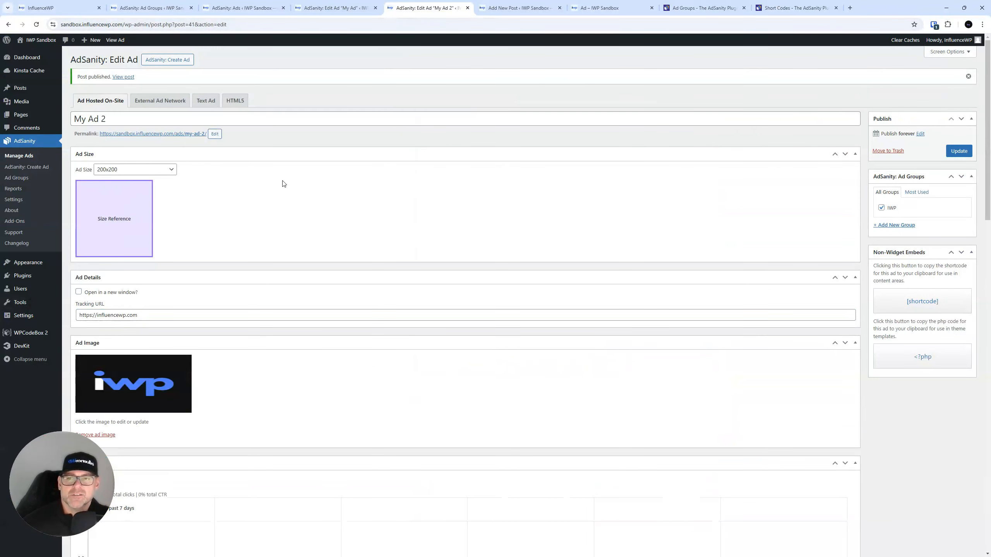
click(481, 4)
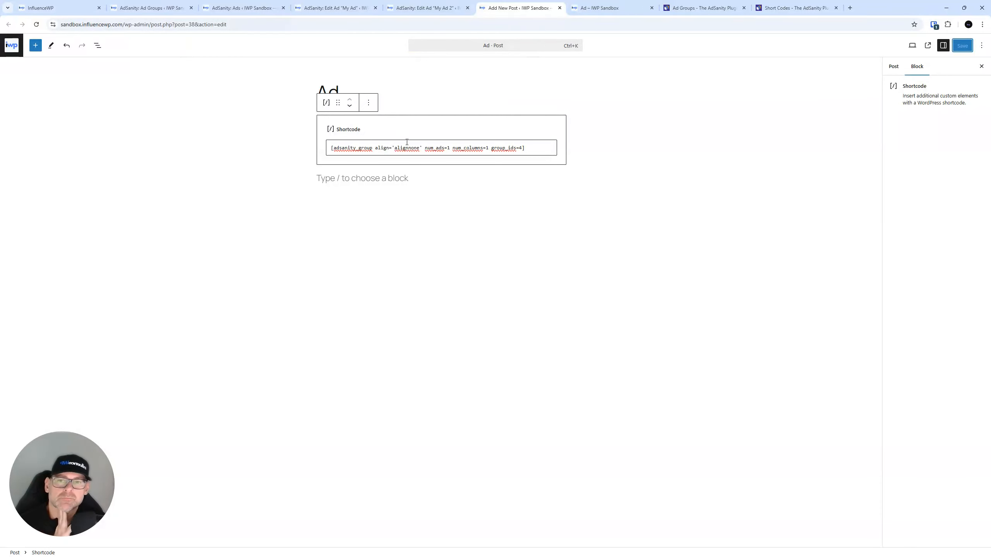
click(373, 104)
click(382, 266)
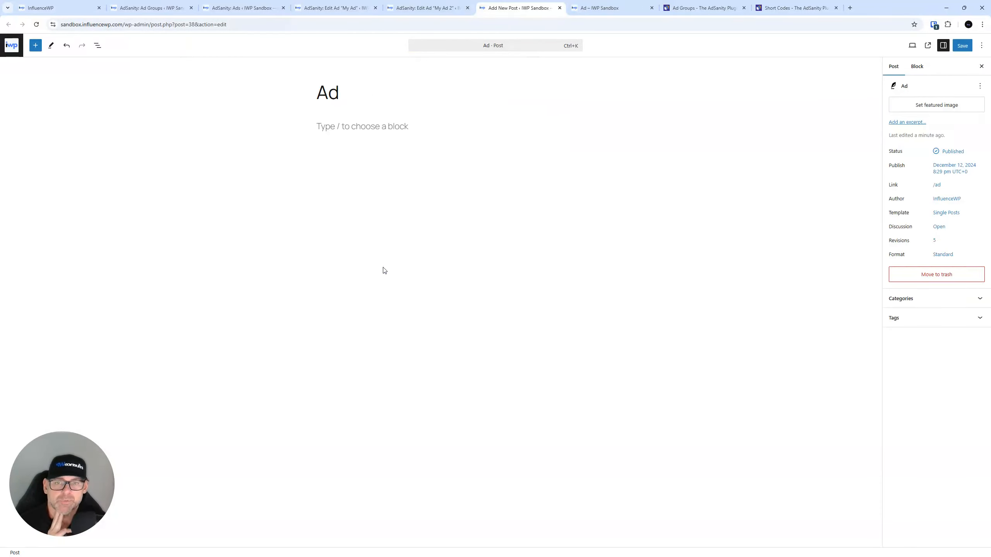
Step: Search the available blocks for "ads" and insert the AdSanity Ad Group block into the Ad post
click(37, 45)
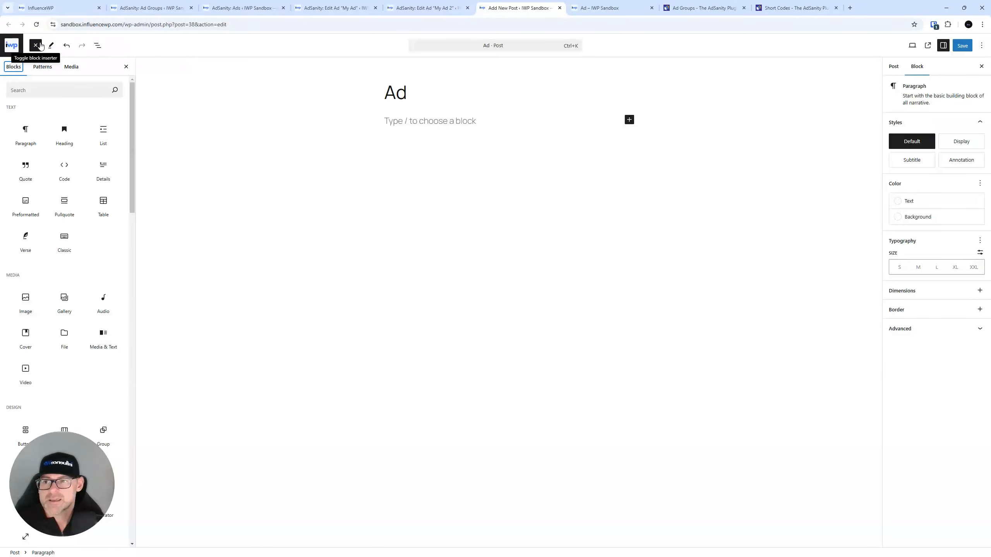
click(40, 86)
text(ads)
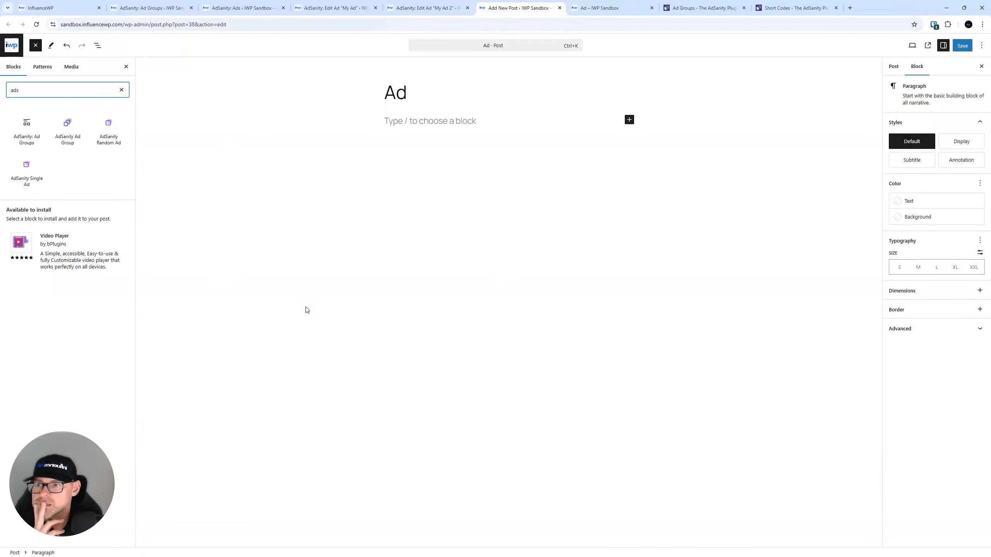
mouse_move(26, 130)
mouse_move(66, 134)
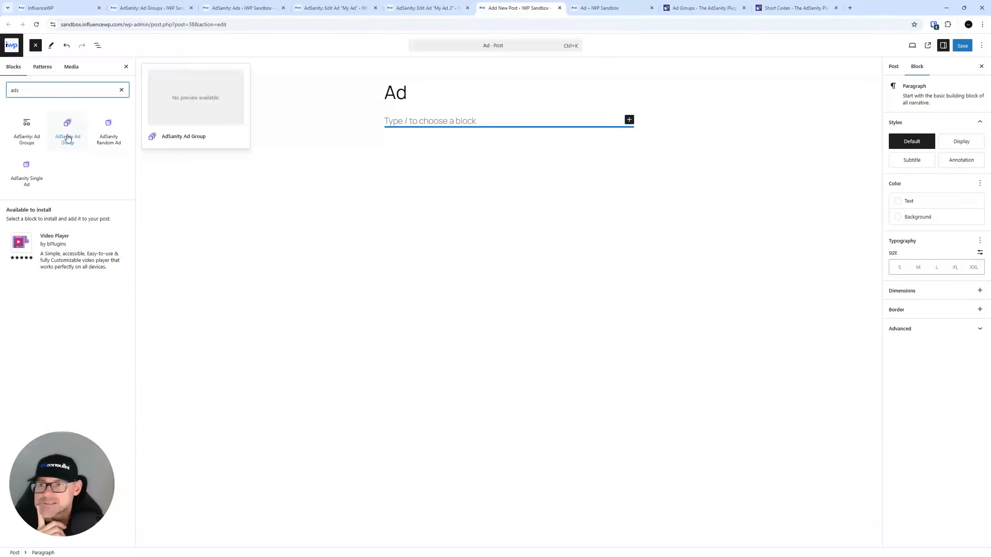
click(67, 137)
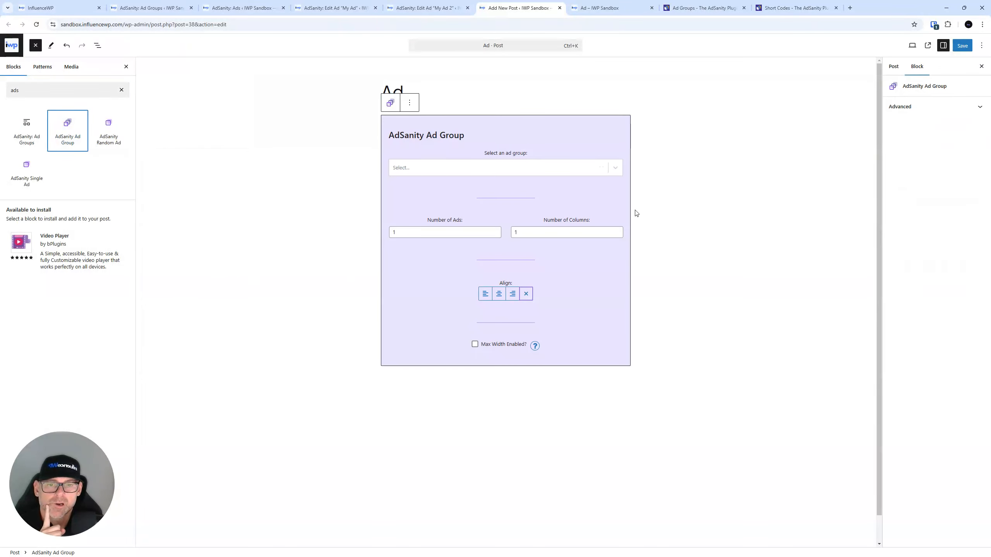
Step: Choose IWP as the ad group in the new AdSanity Ad Group block
click(694, 197)
click(422, 133)
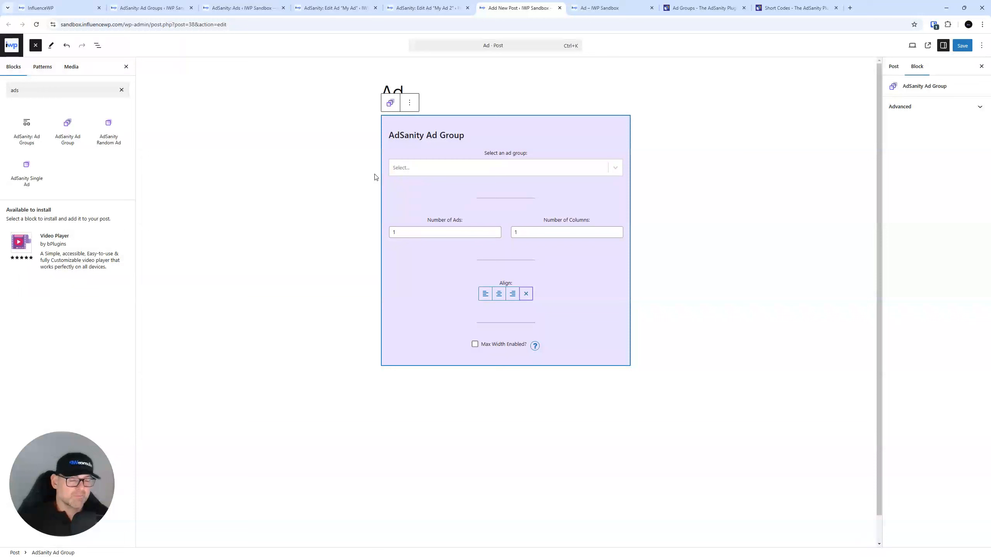
click(730, 276)
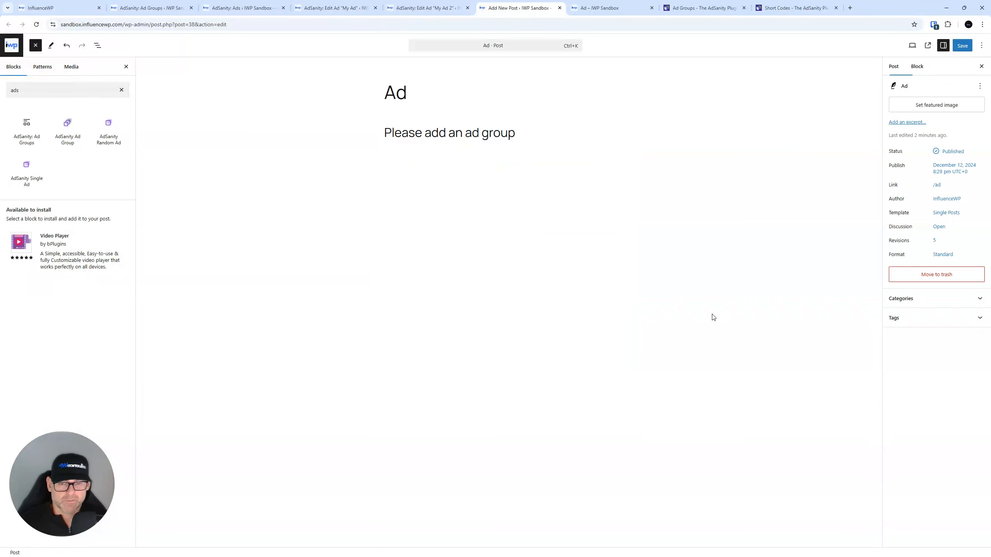
click(451, 134)
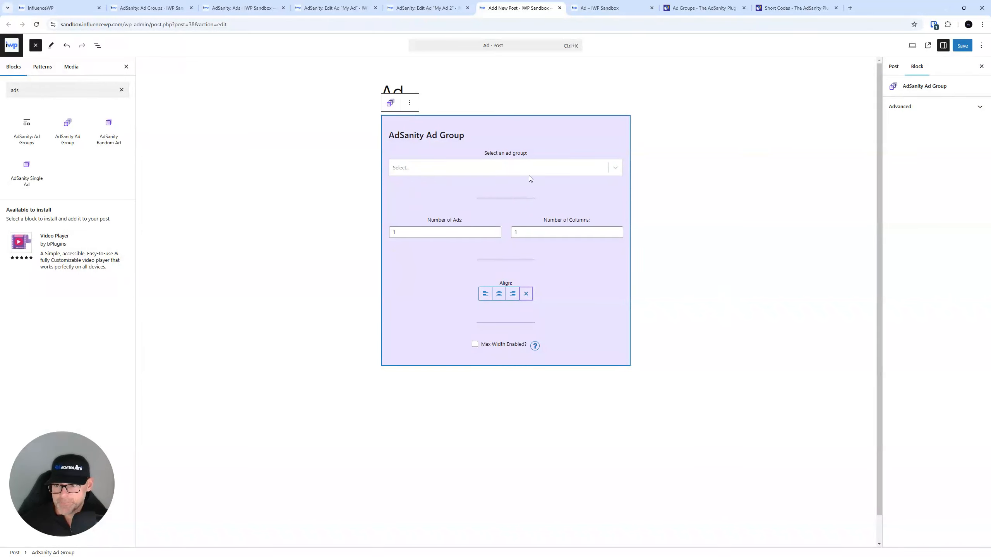
click(454, 169)
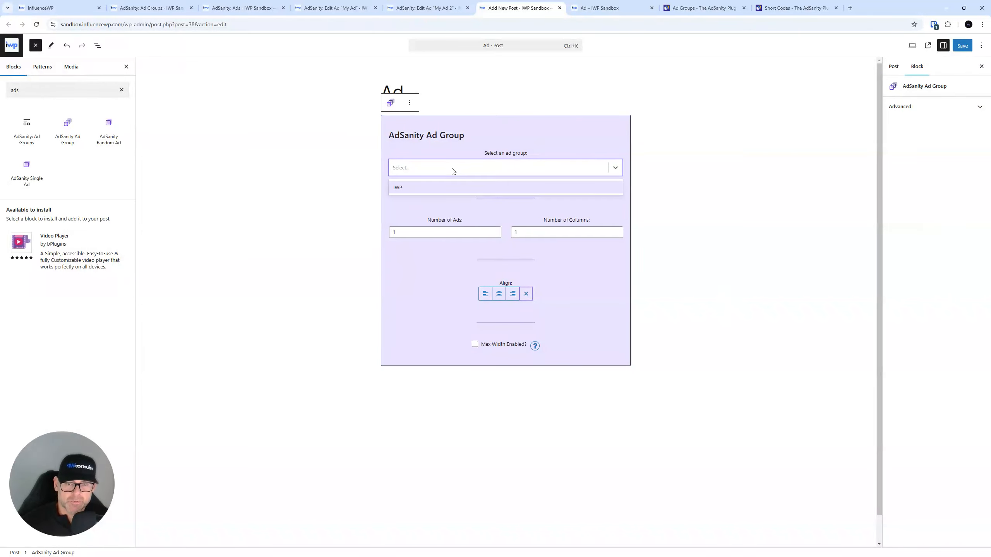
click(402, 188)
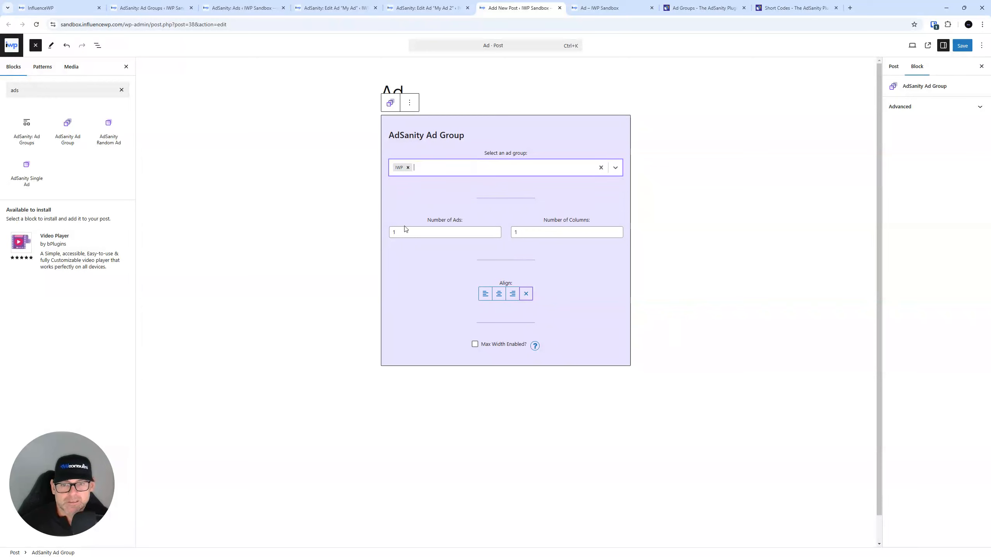
Step: Check the Ad Group block's advanced options and save the Ad post
click(456, 234)
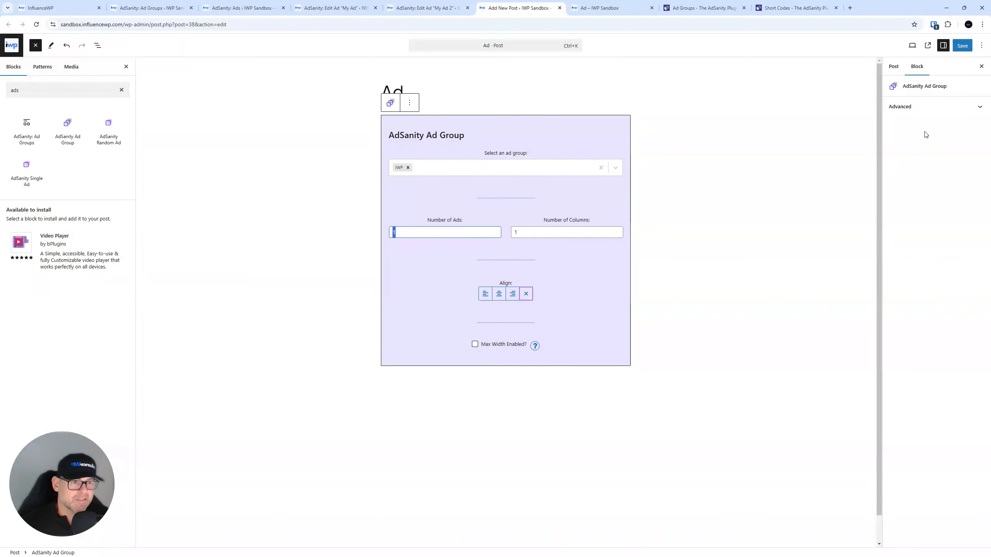
click(909, 107)
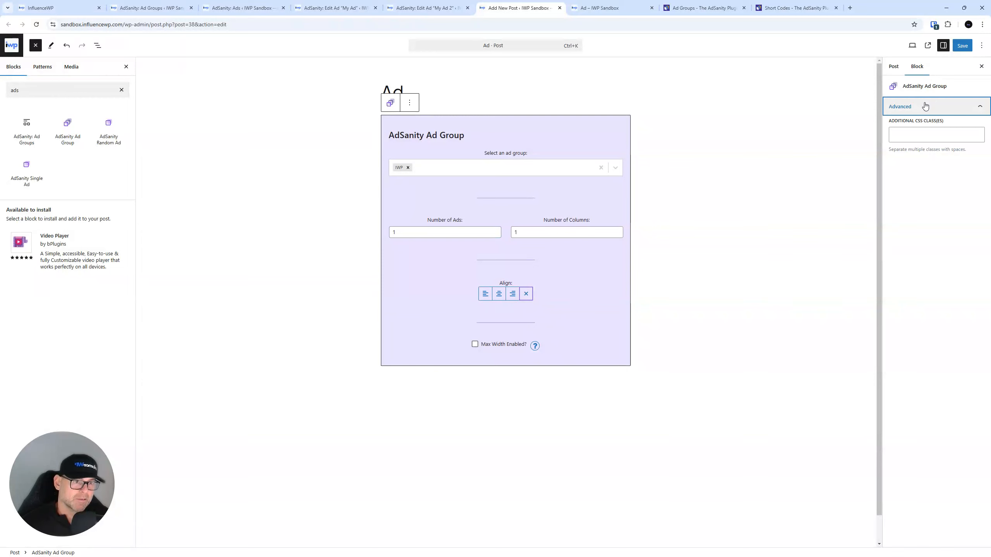
click(909, 107)
click(962, 45)
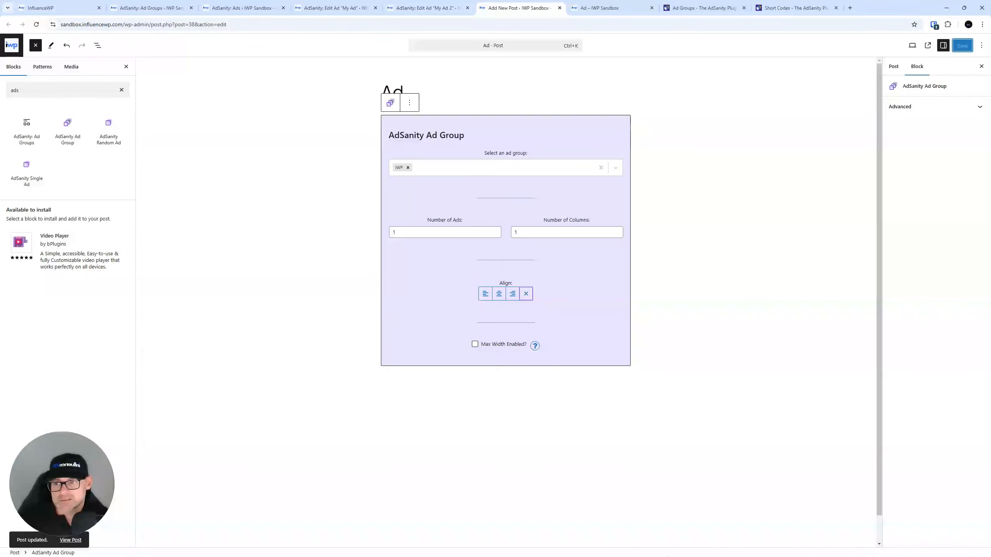
Step: Reload the published Ad page several times in the current browser and in the second, logged-out browser to test ad rotation
click(601, 8)
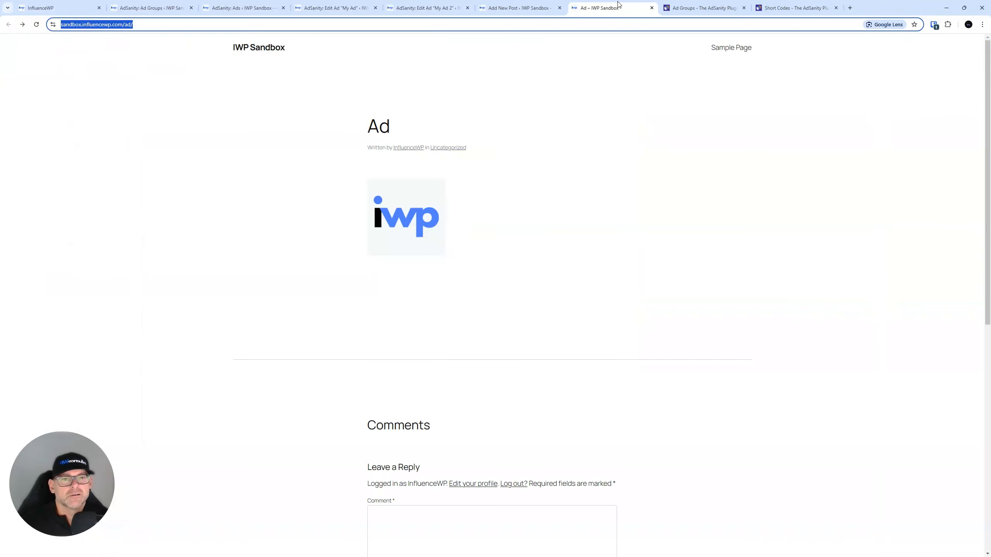
click(36, 25)
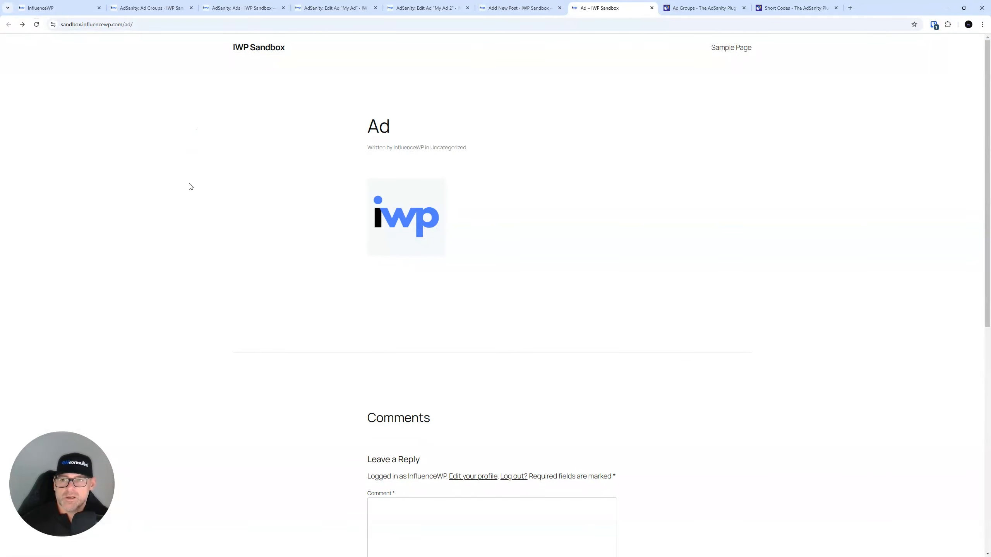
click(36, 25)
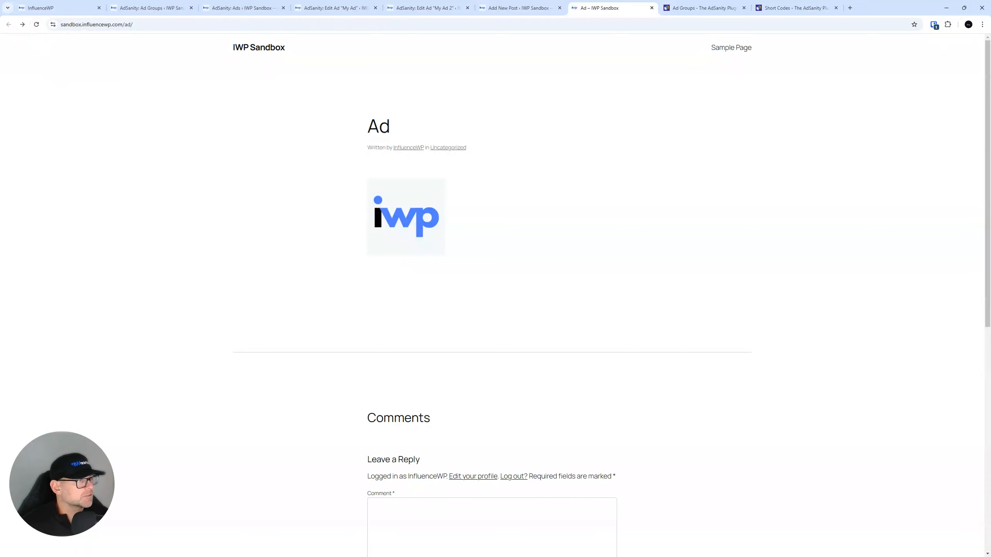
drag(376, 556, 385, 190)
double_click(395, 183)
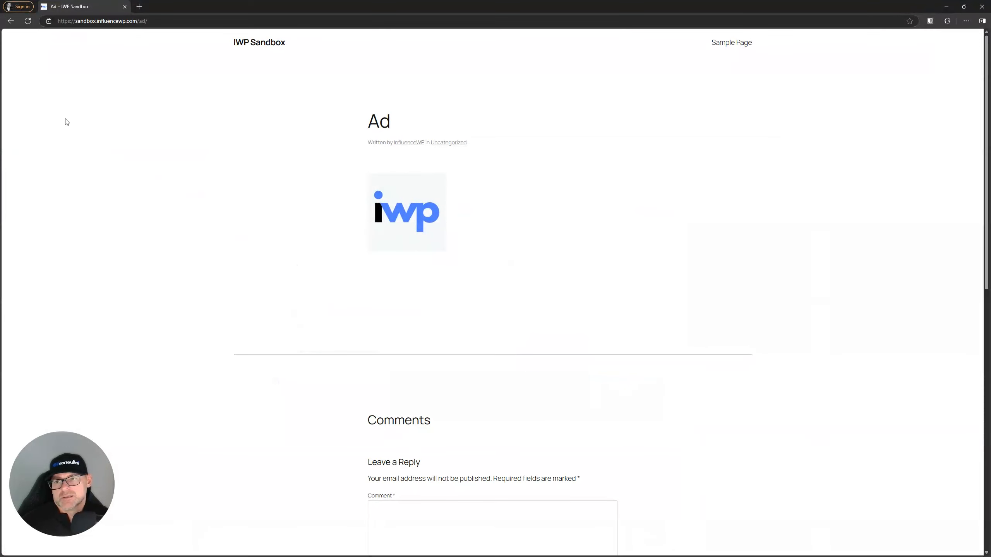
click(28, 22)
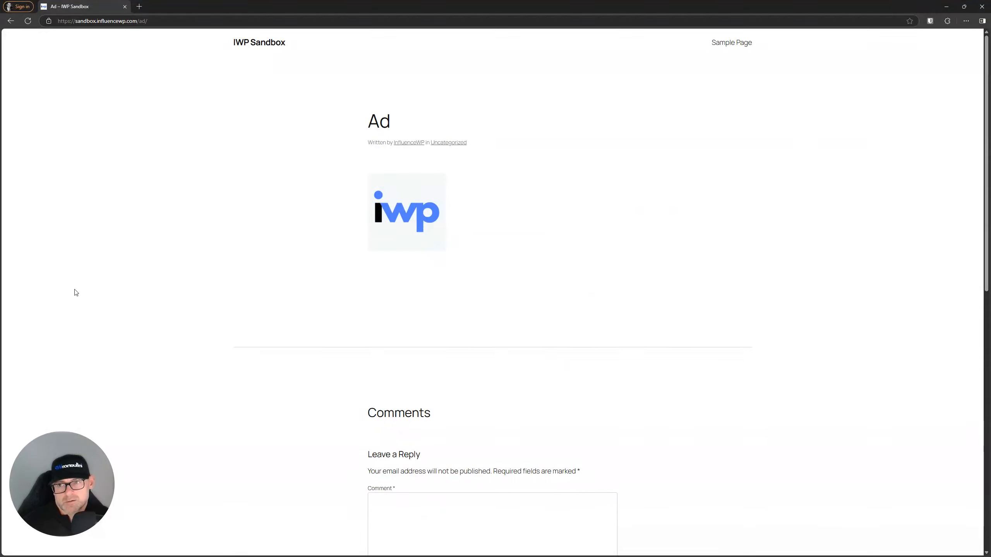
click(28, 22)
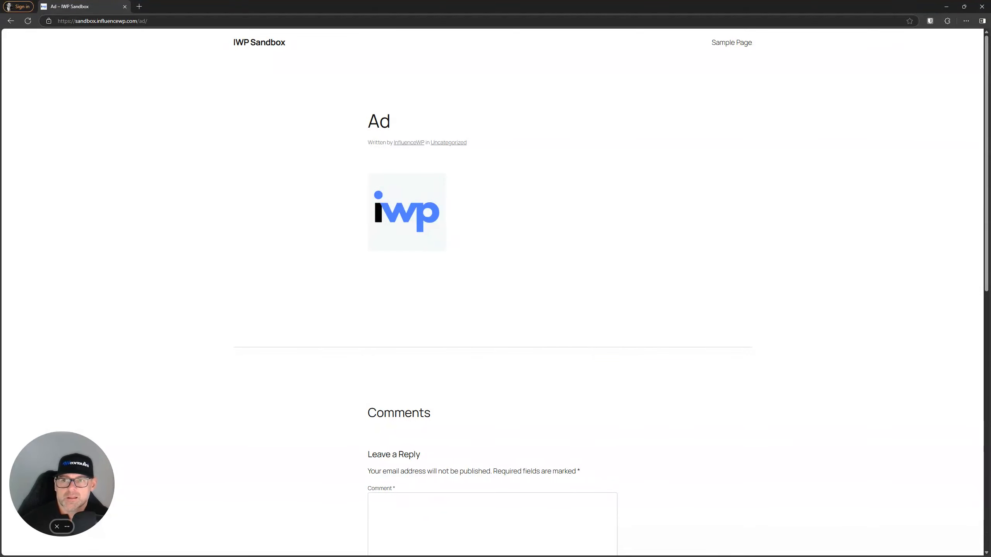
drag(390, 7, 634, 556)
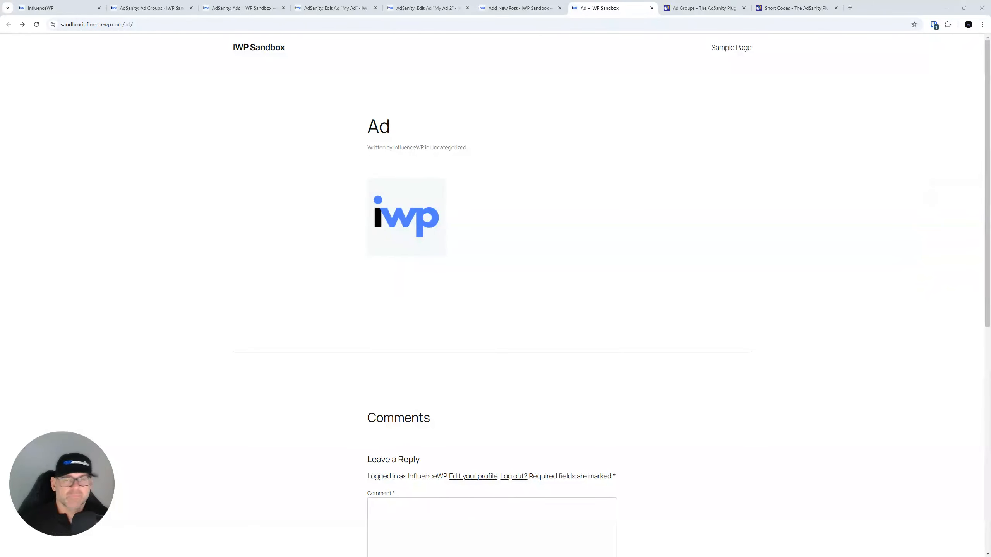
Step: Set the Ad Group block's number of ads to 2 and save the Ad post
click(549, 7)
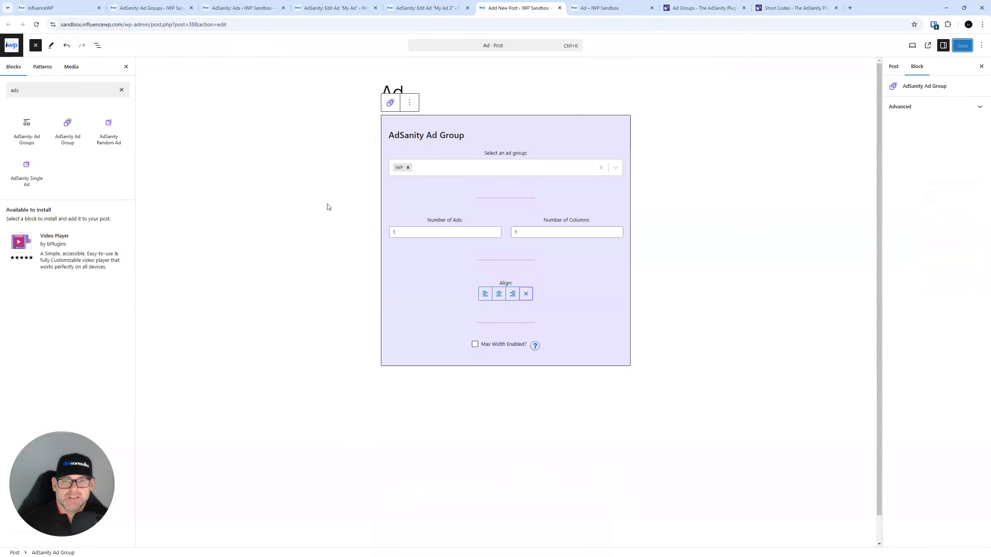
double_click(427, 231)
text(2)
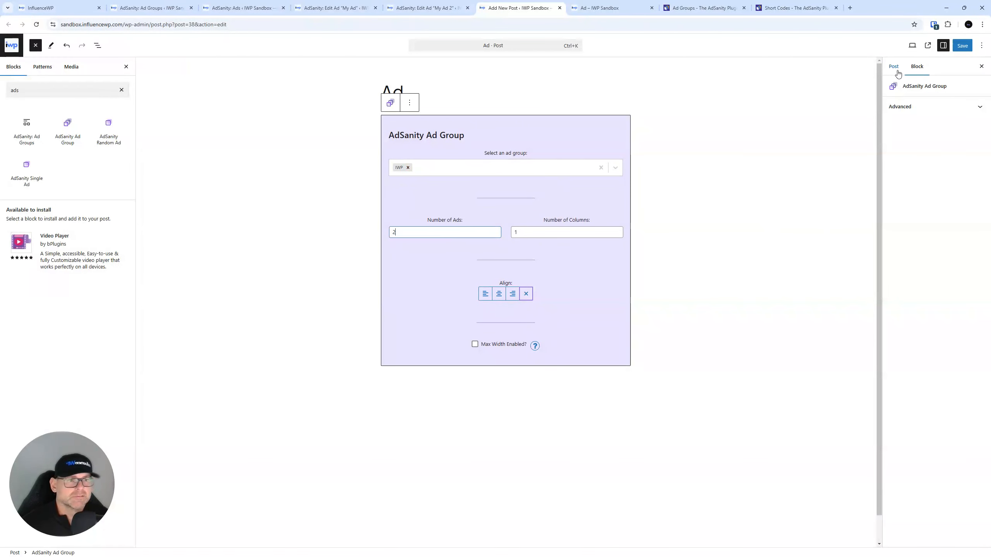
click(954, 47)
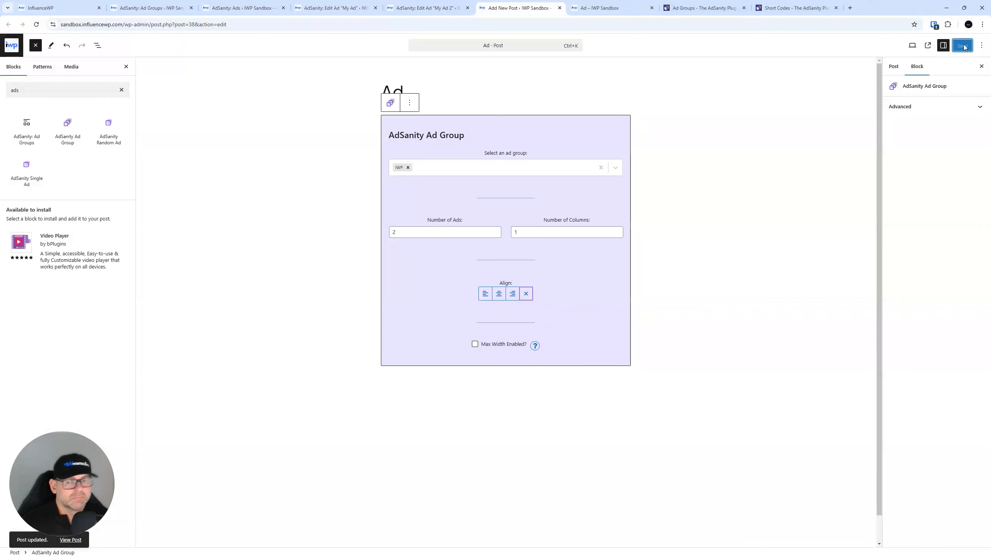
Step: Reload the published Ad page to check how the ad group displays with two ads
click(796, 8)
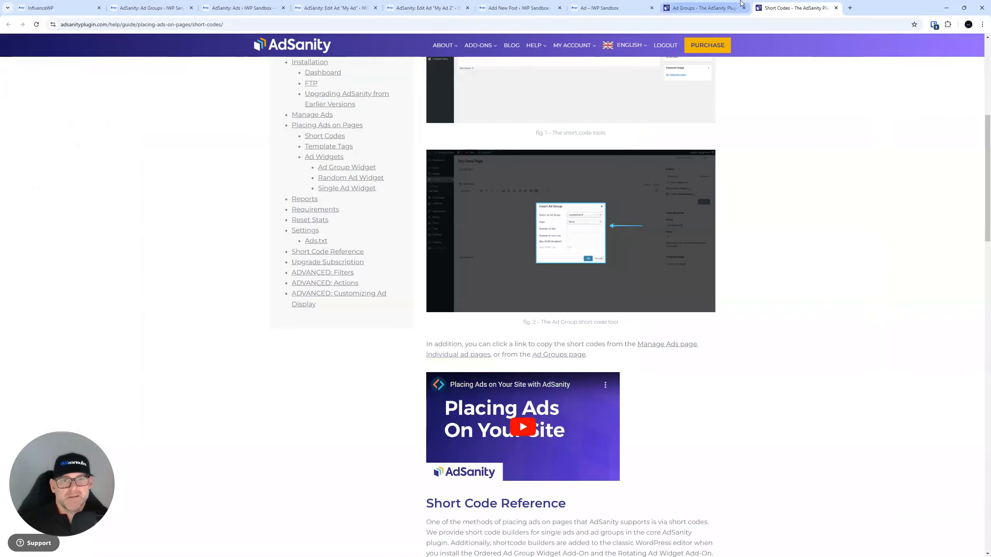
click(519, 8)
click(600, 8)
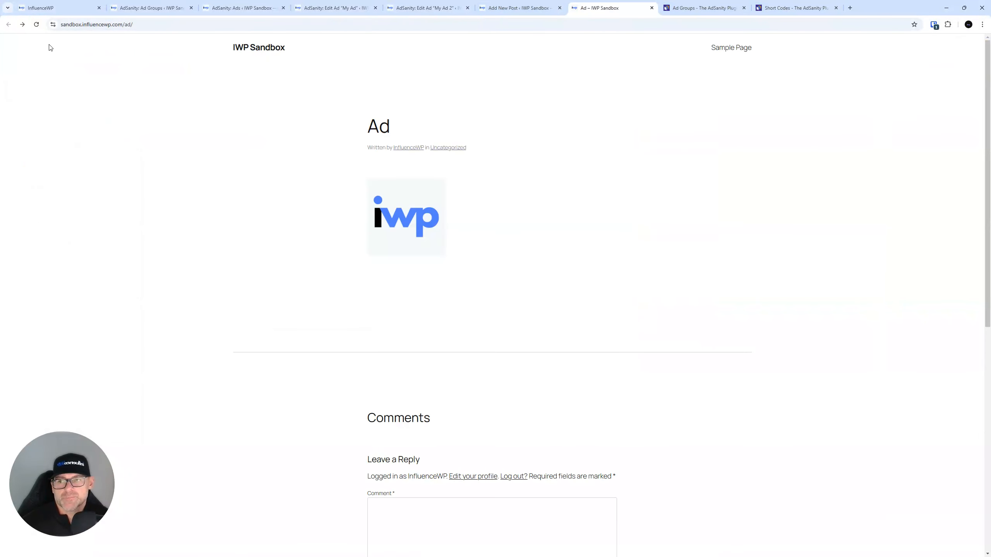
click(35, 25)
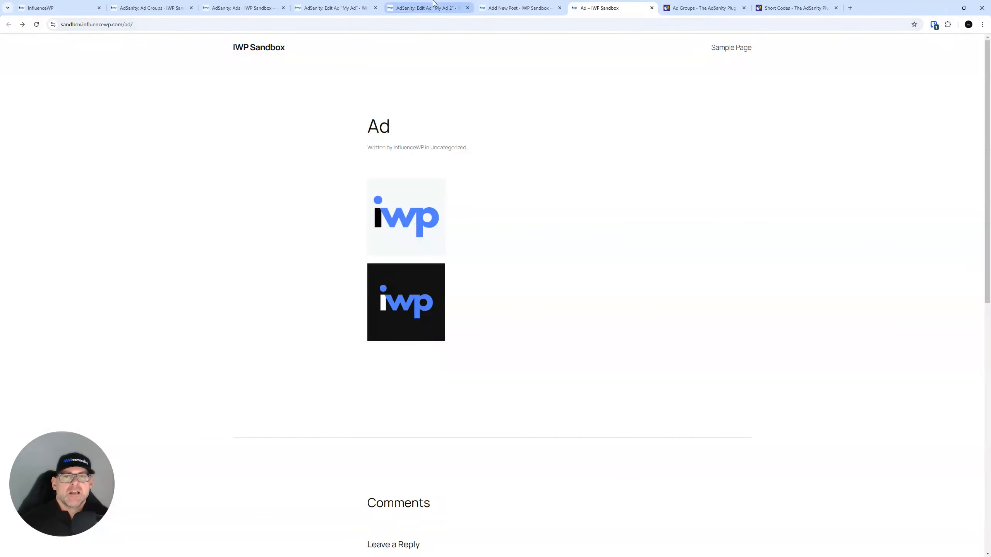
Step: Set the AdSanity Ad Group block's number of ads to 1 and save the Ad post
click(496, 5)
click(462, 4)
click(504, 4)
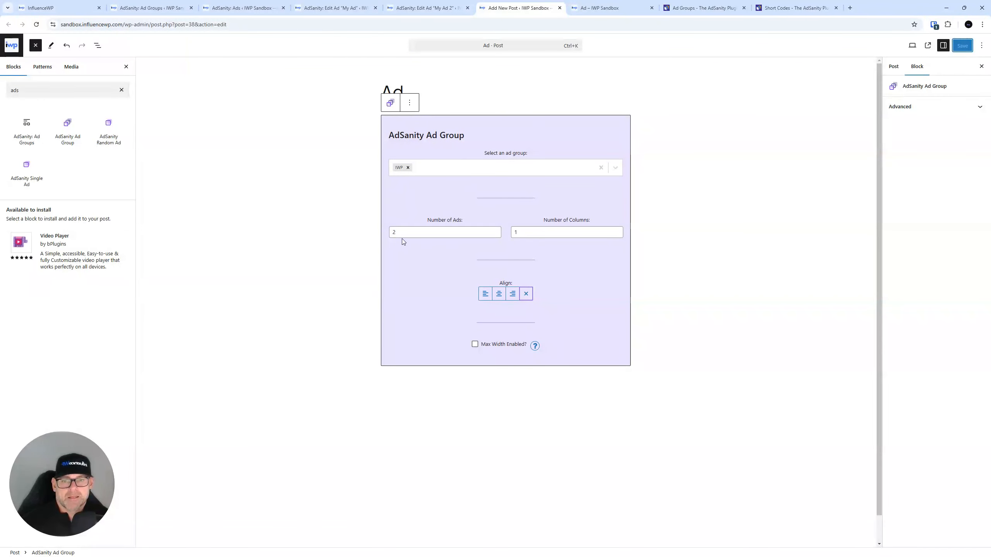
click(456, 454)
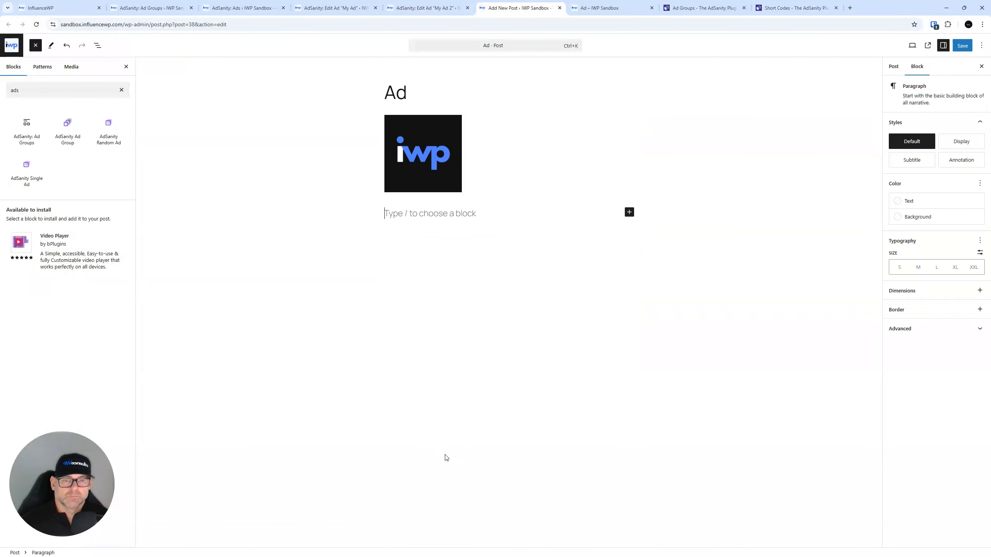
click(453, 125)
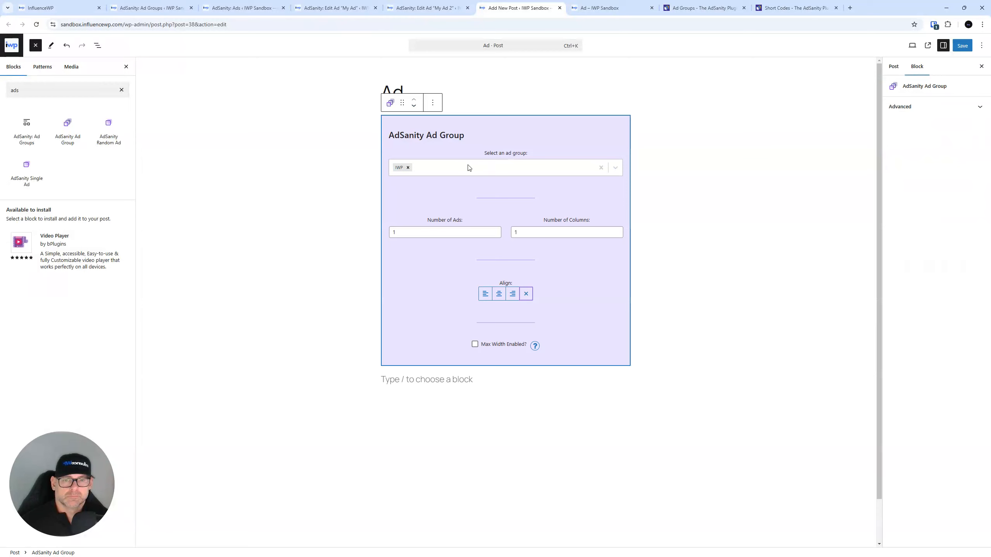
click(417, 234)
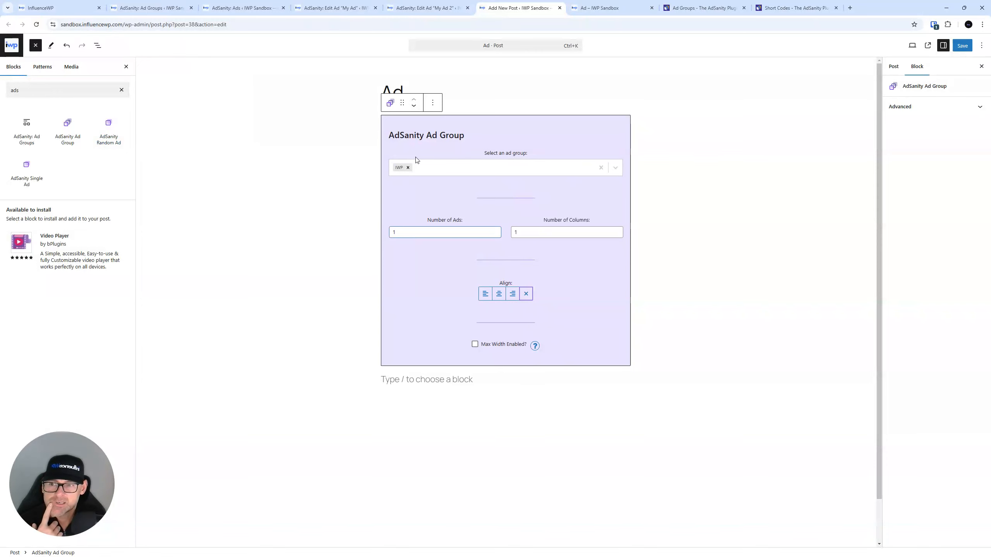
click(962, 45)
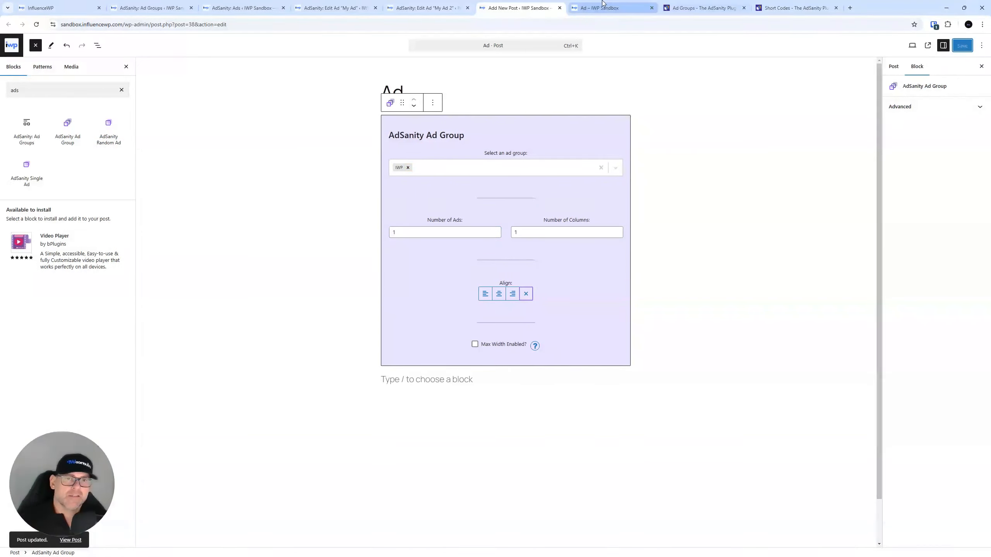
Step: Reload the published Ad page twice in the logged-in browser and look through it to test ad rotation
click(612, 5)
click(37, 24)
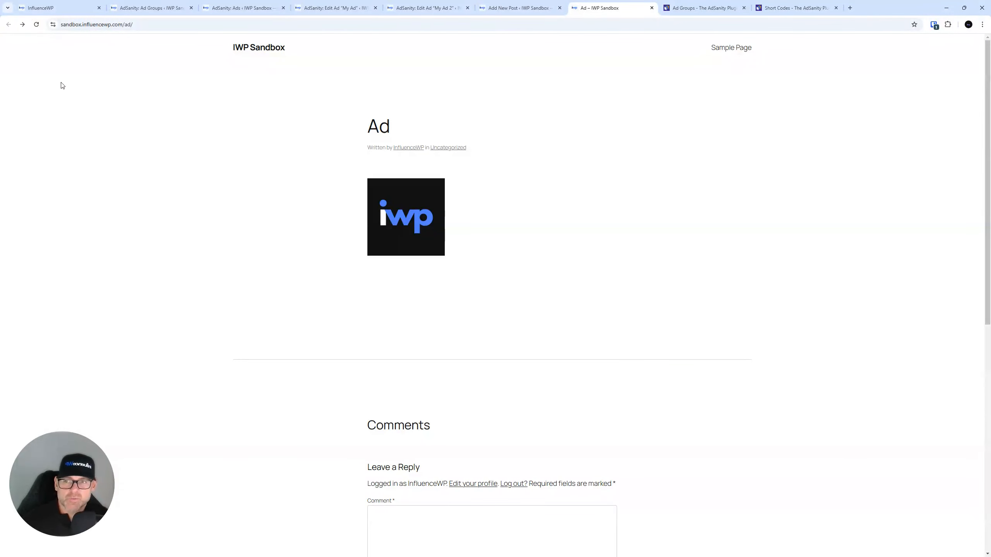
click(37, 25)
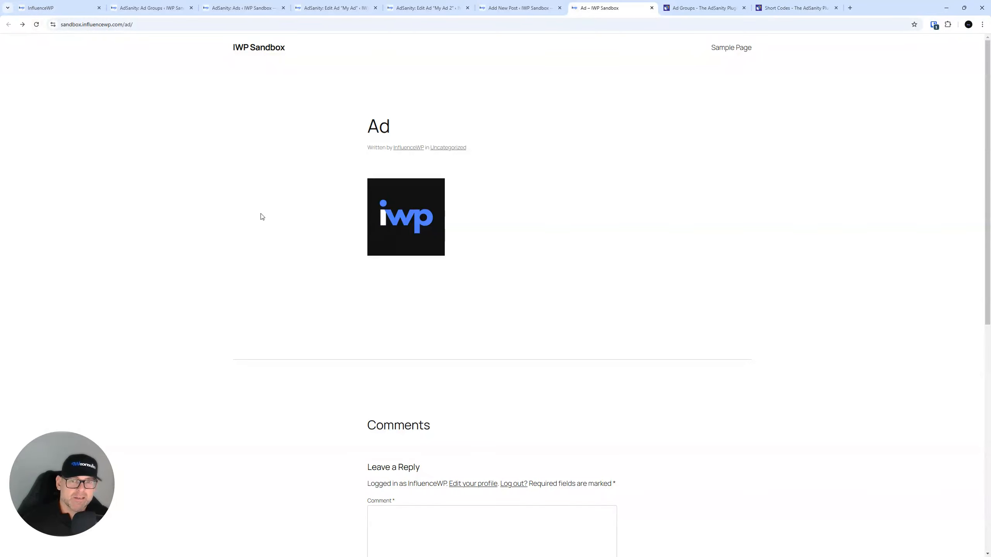
scroll(504, 278, down, 7)
scroll(504, 277, up, 7)
Step: Bring in the second, logged-out browser and reload the Ad page several times to test ad rotation there
drag(990, 98, 536, 170)
double_click(531, 161)
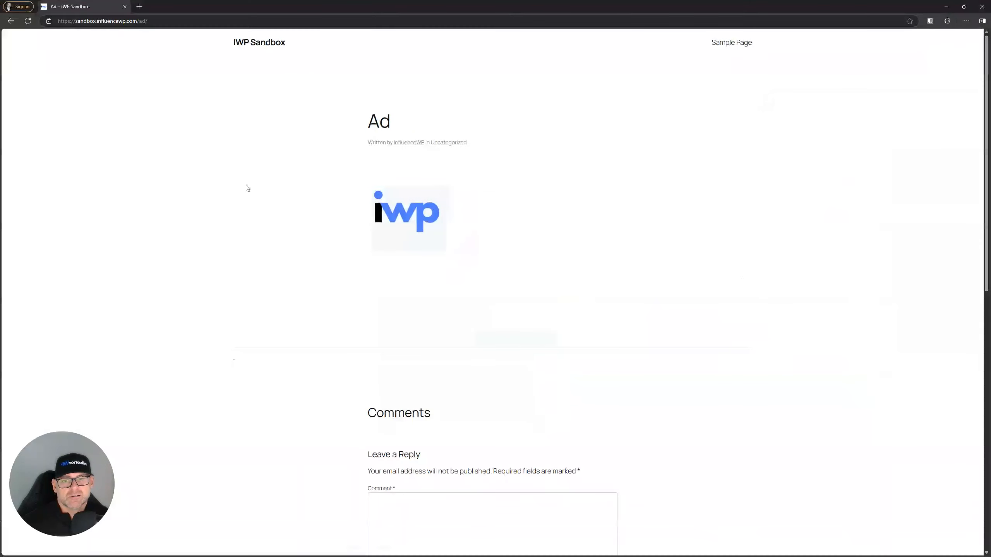
click(27, 22)
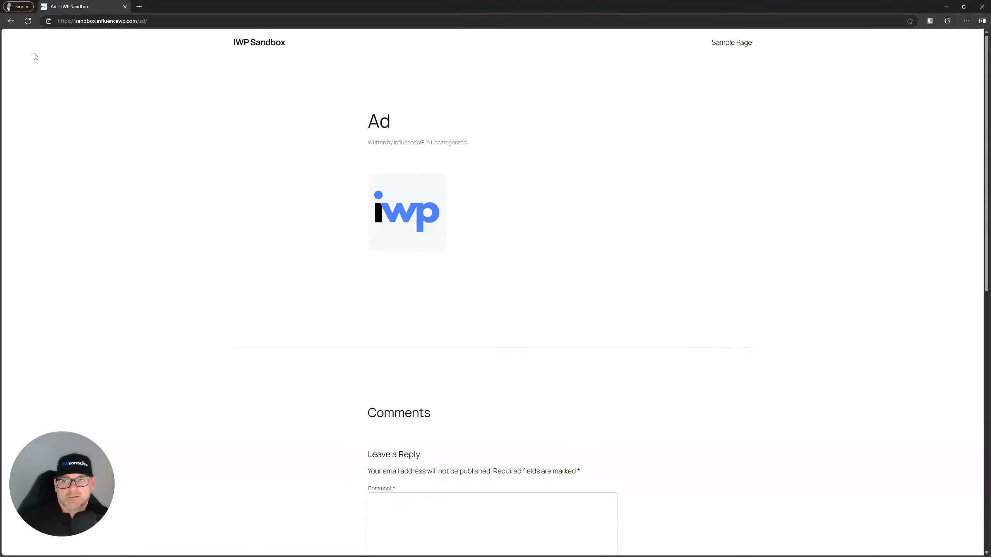
click(29, 21)
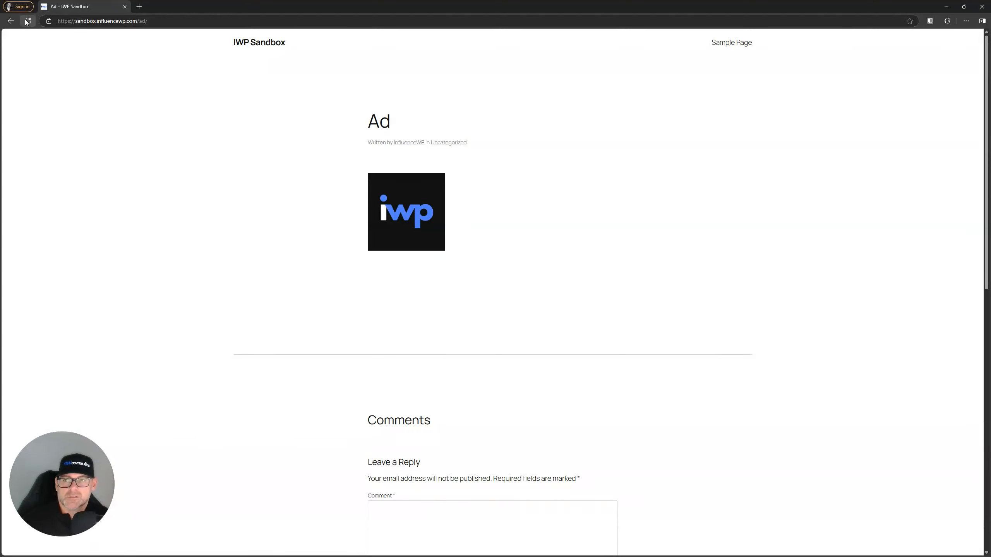
click(28, 23)
click(28, 24)
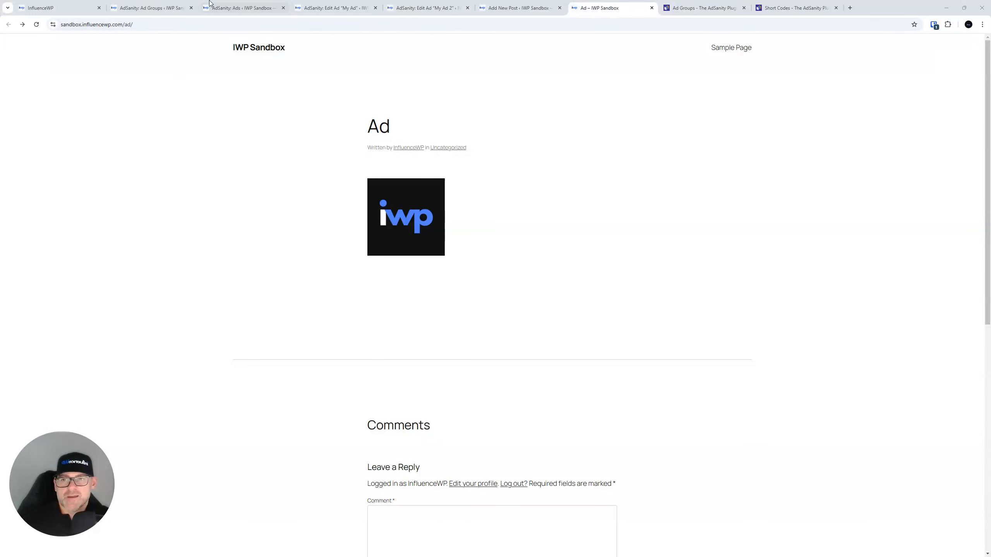
Step: Clear the site's caches from the AdSanity Ad Groups admin page
click(310, 7)
click(261, 7)
click(186, 5)
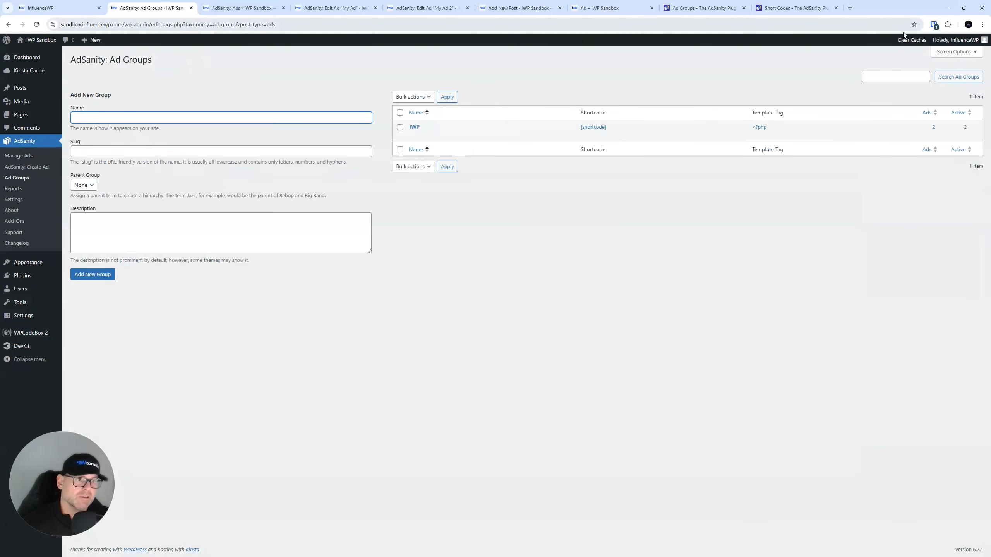
mouse_move(904, 43)
click(891, 74)
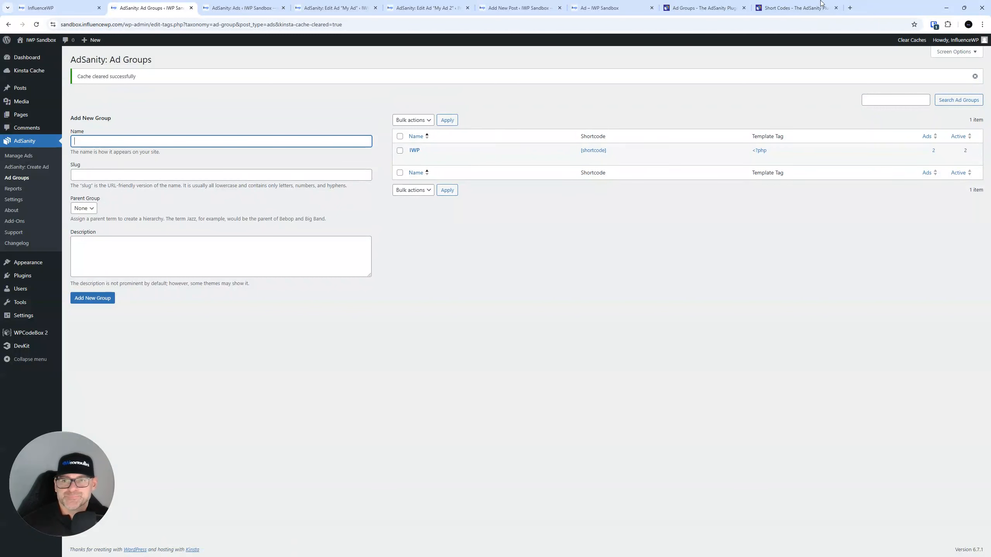
Step: Retest ad rotation after the cache clear by reloading the Ad page repeatedly in the logged-out browser
drag(990, 121, 383, 187)
double_click(383, 187)
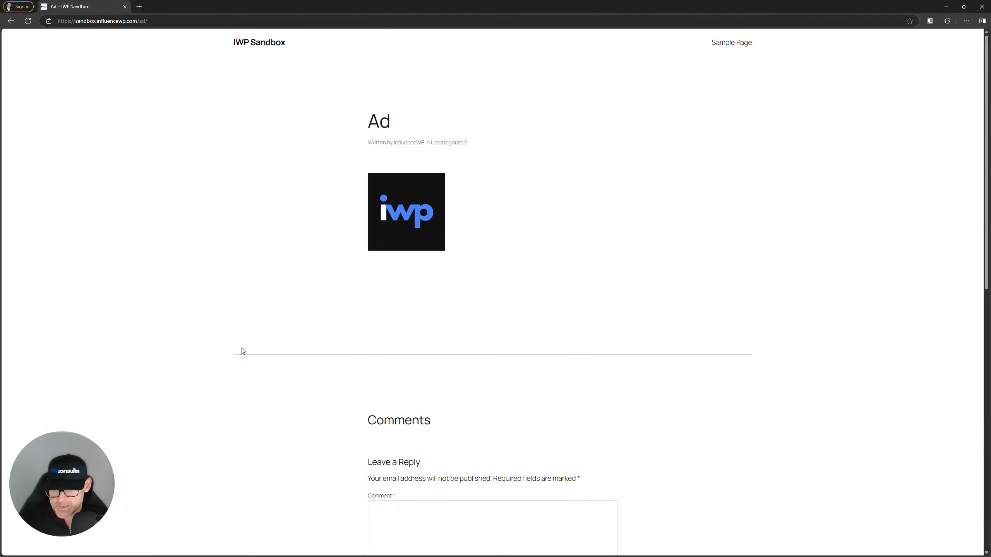
click(29, 20)
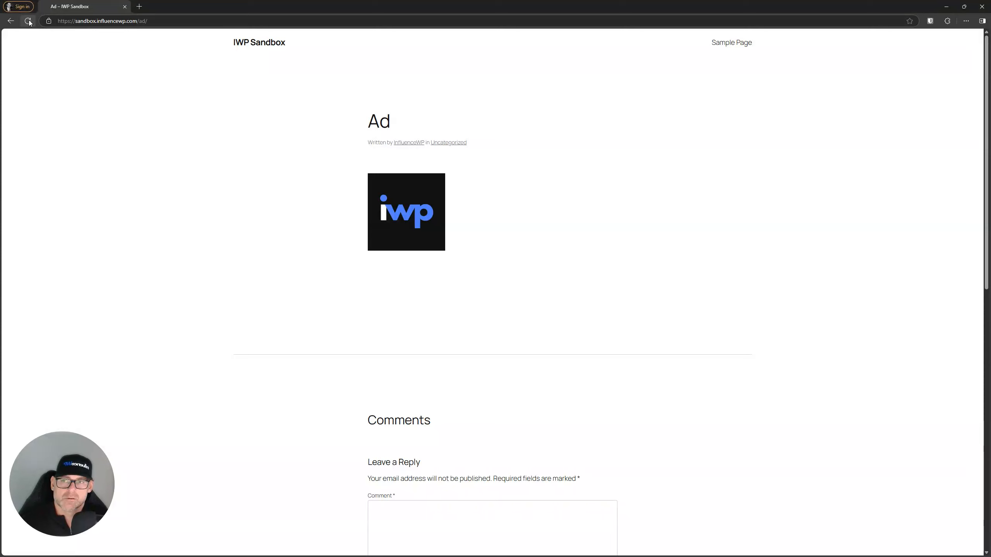
click(28, 22)
click(28, 22)
drag(219, 7, 990, 101)
Step: Compare ad rotation by reloading the published Ad page in the logged-in browser and again in the logged-out browser
click(651, 3)
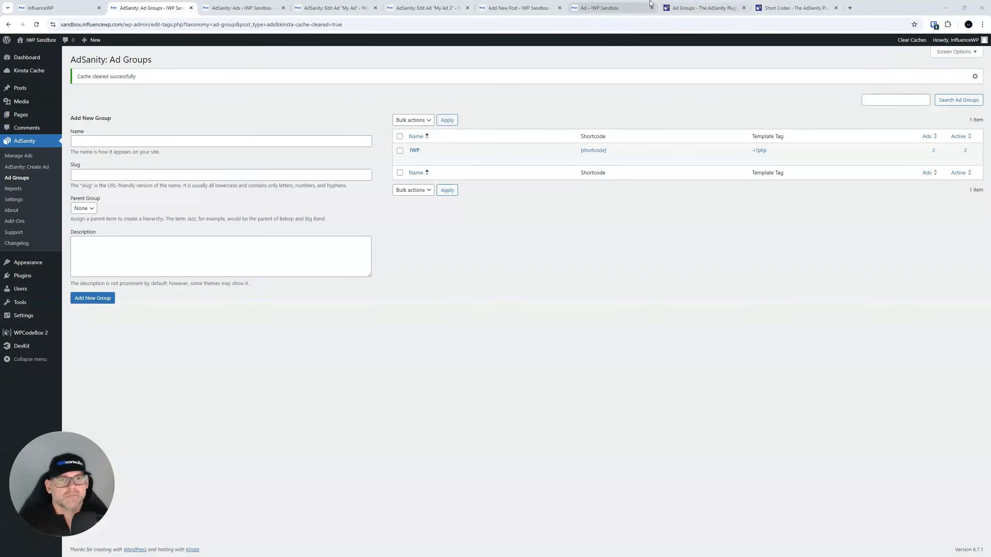
click(649, 5)
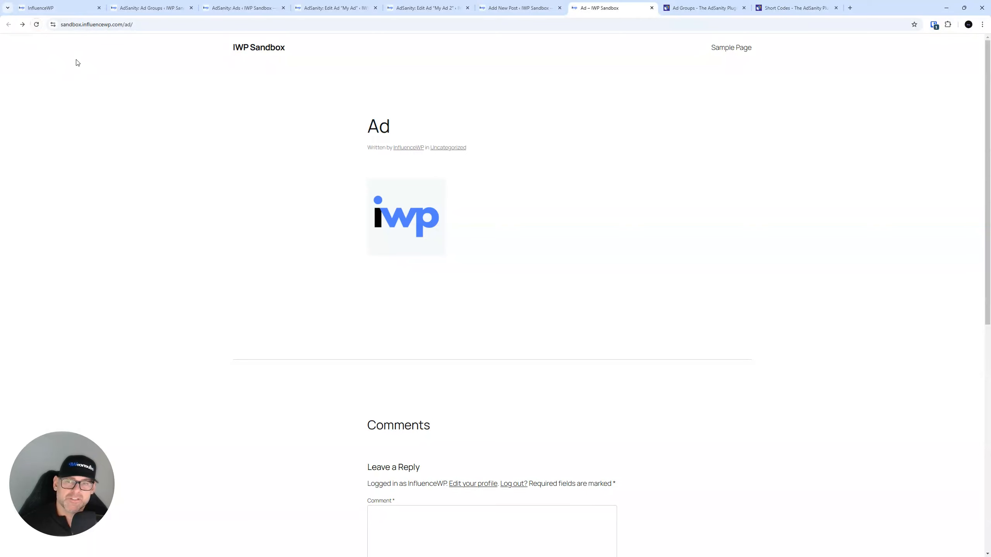
click(37, 25)
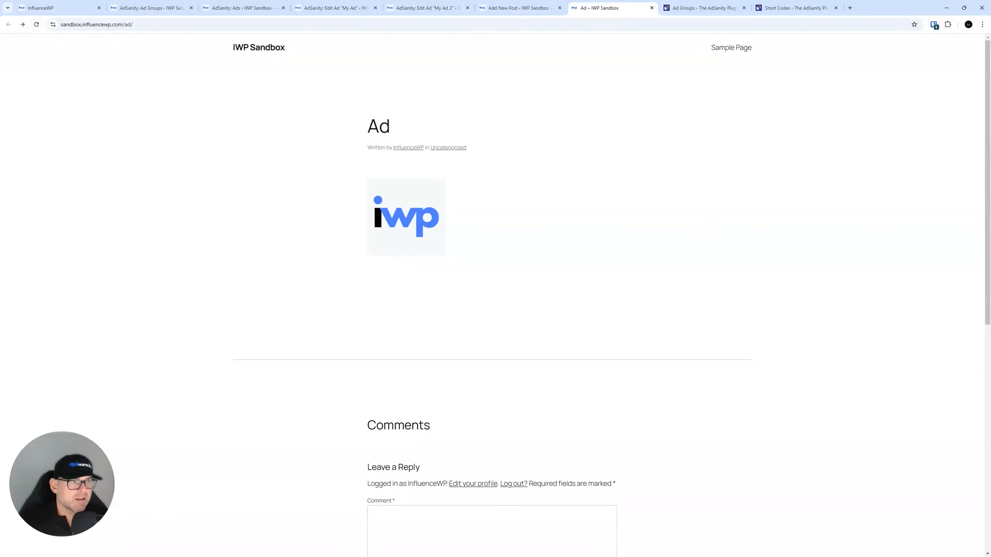
drag(494, 556, 494, 175)
double_click(494, 175)
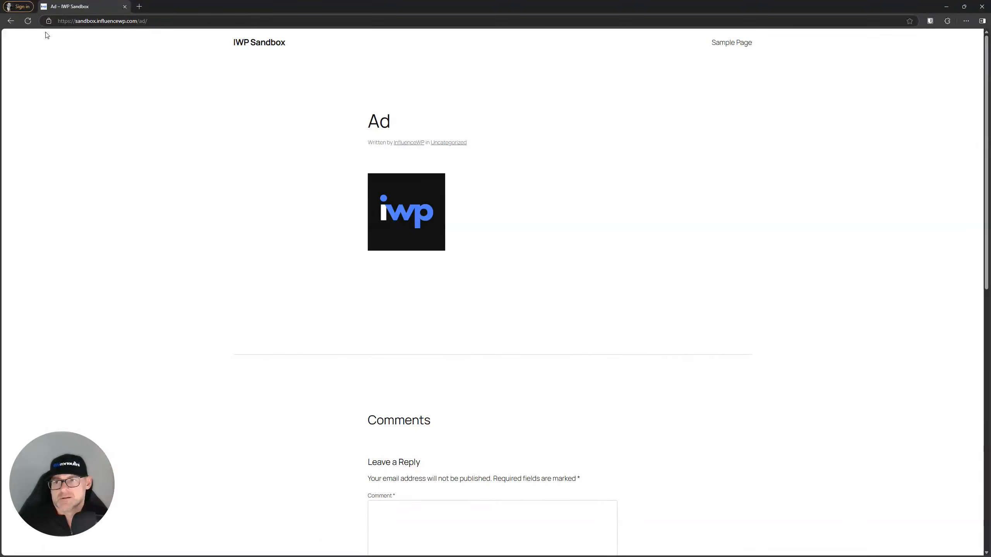
click(28, 21)
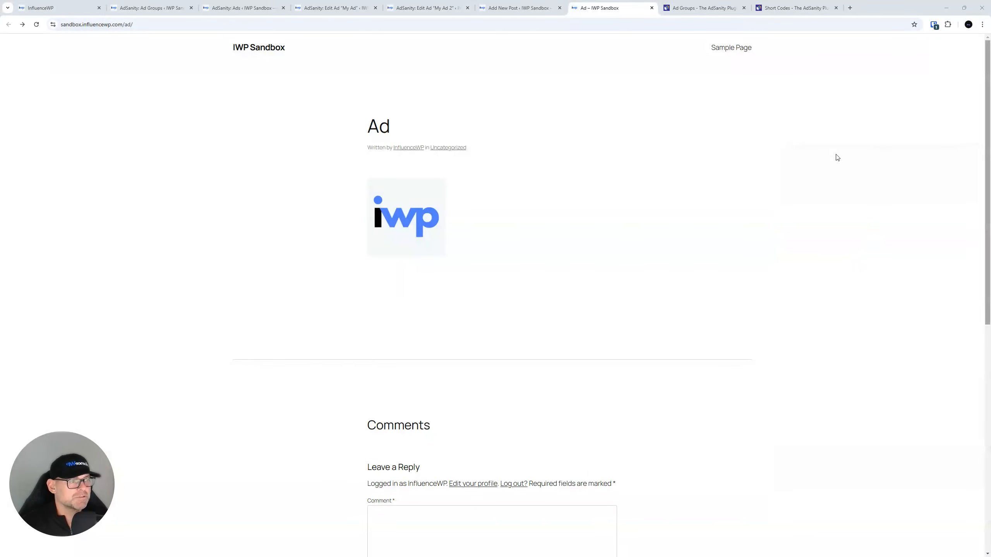
click(37, 25)
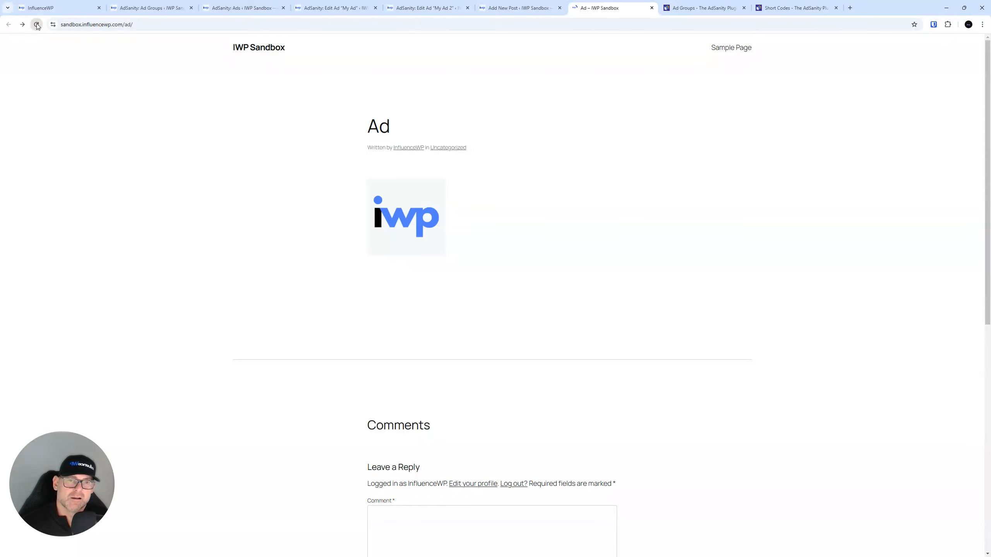
Step: Try to add an AdSanity Random Ad block below the Ad Group block in the Ad post
click(668, 7)
click(559, 2)
click(728, 3)
click(584, 2)
click(488, 3)
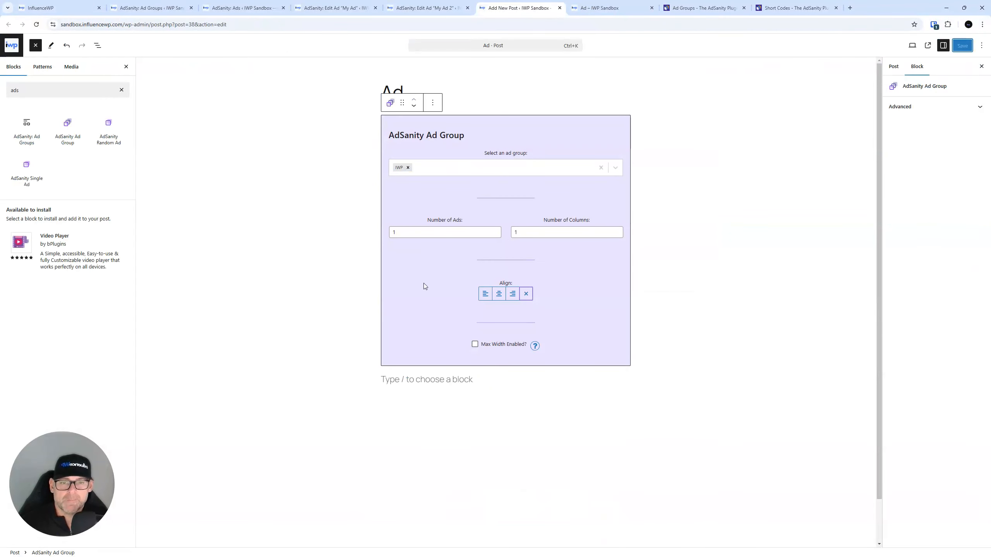
mouse_move(111, 137)
click(111, 138)
click(433, 141)
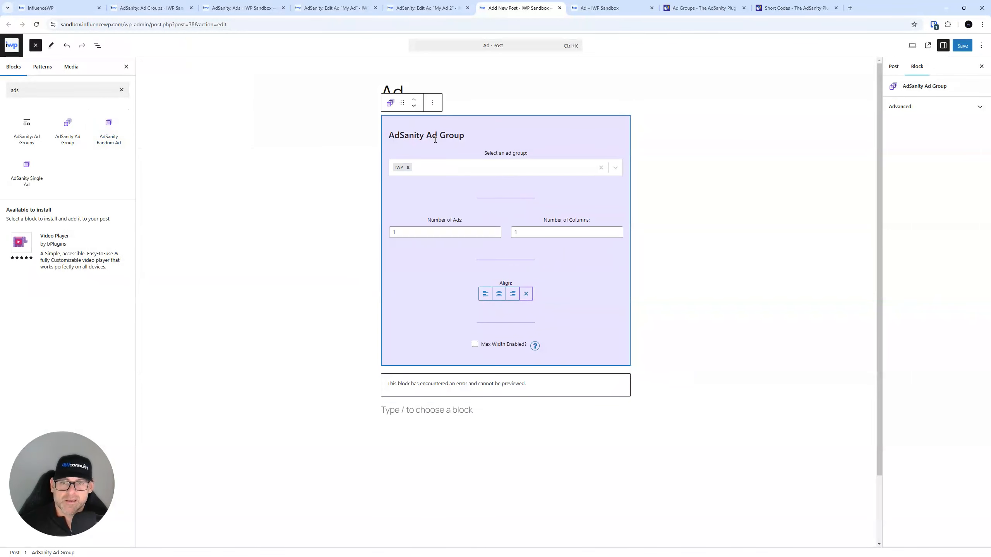
Step: Delete the Random Ad block from the Ad post and reload the post editor
click(359, 229)
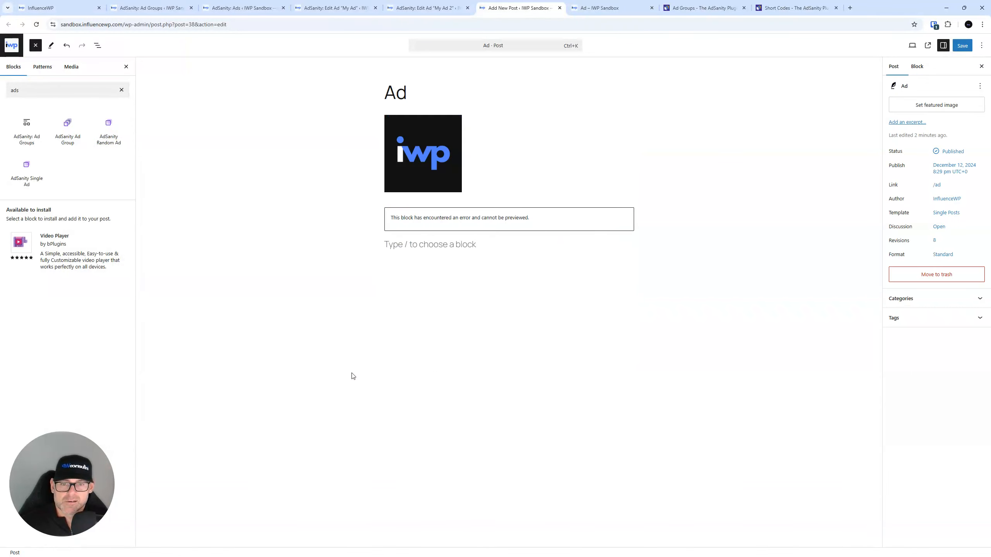
click(461, 220)
key(Delete)
click(684, 248)
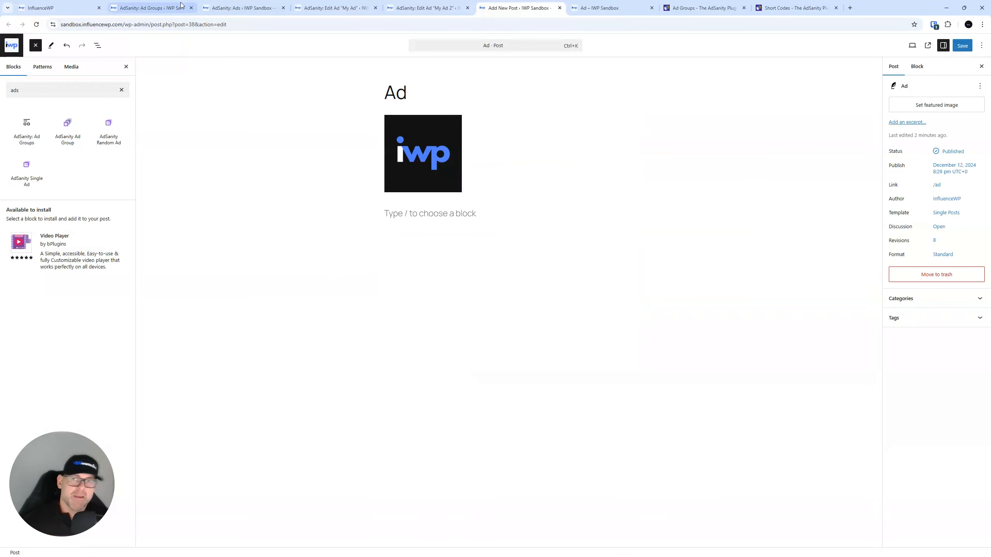
click(36, 25)
click(529, 74)
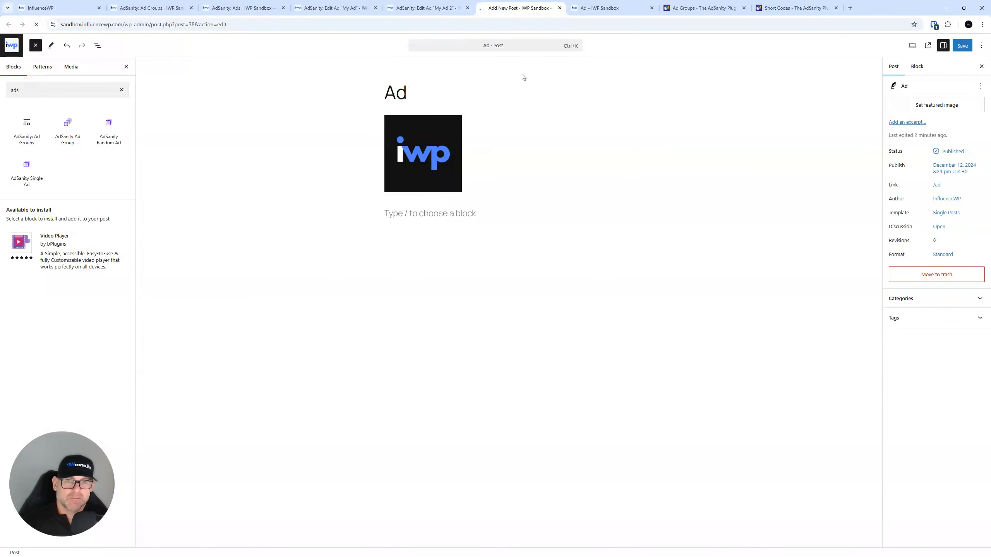
Step: Return to the AdSanity Short Codes documentation and open the plugin's home page from there
click(791, 3)
click(715, 4)
click(785, 5)
scroll(406, 289, up, 4)
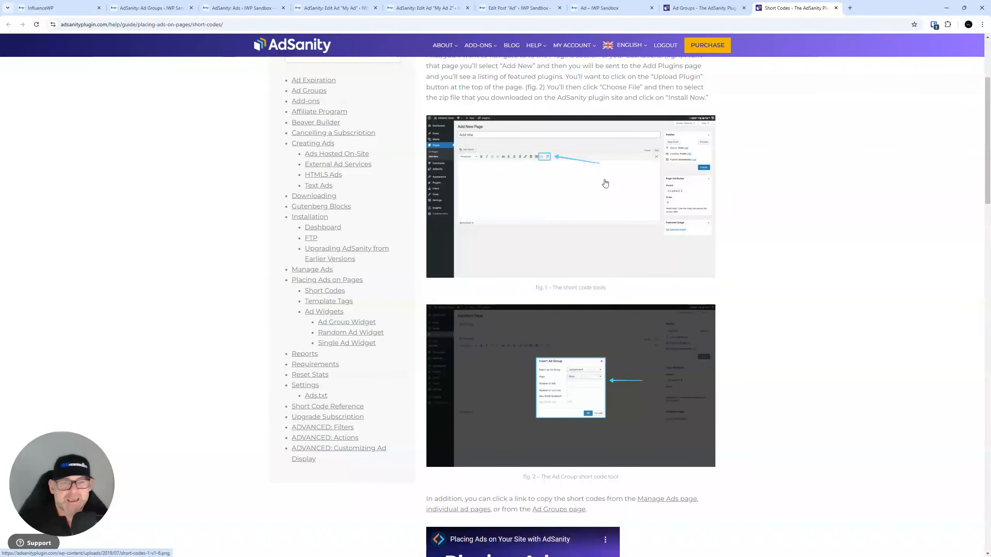
scroll(606, 183, up, 4)
click(284, 55)
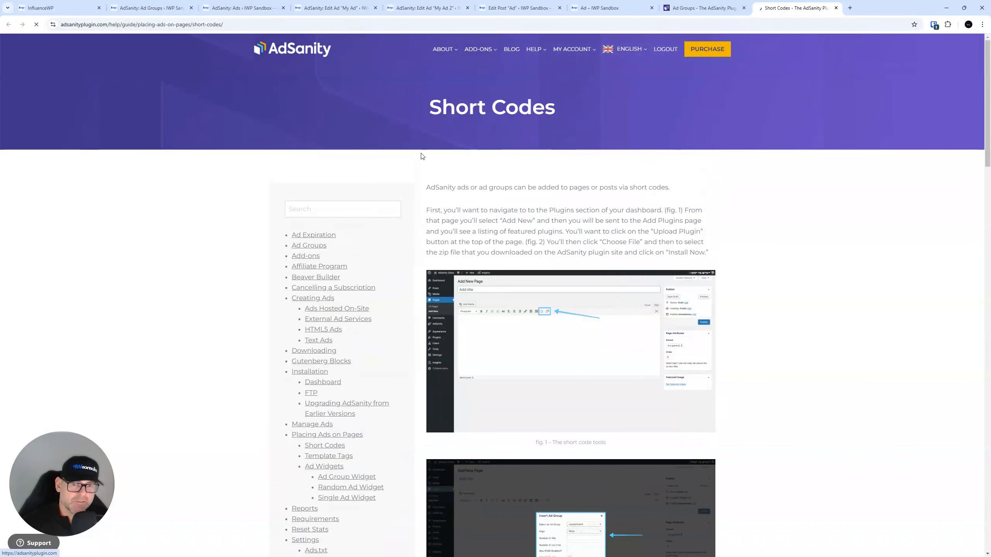
Step: Reload the published Ad page once more in both the logged-in and the logged-out browser to check rotation
click(617, 7)
click(749, 4)
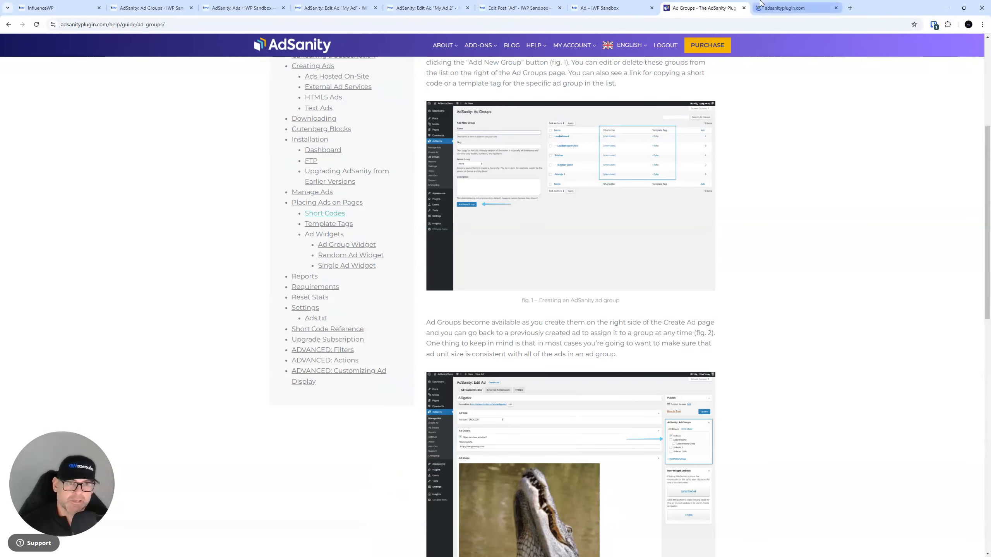
click(609, 8)
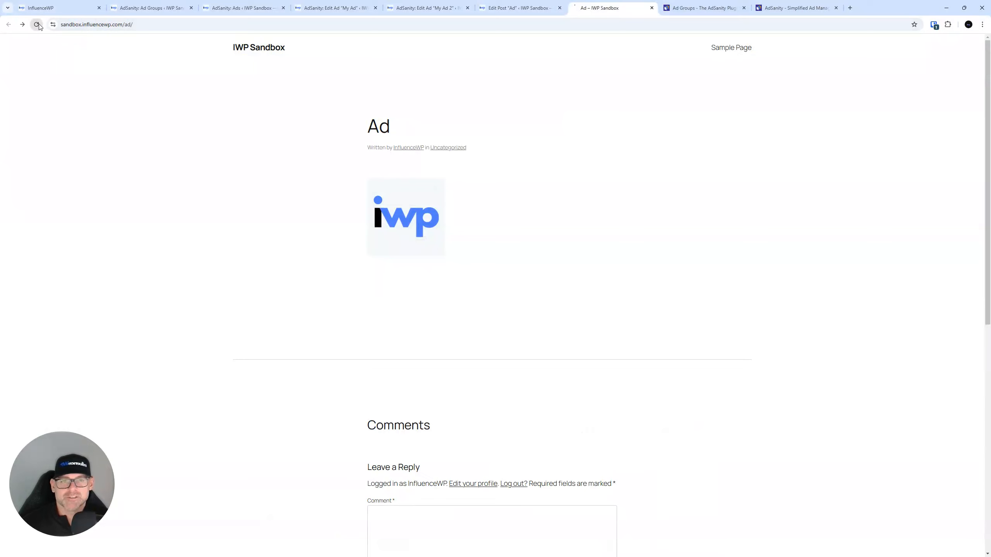
drag(990, 78, 402, 79)
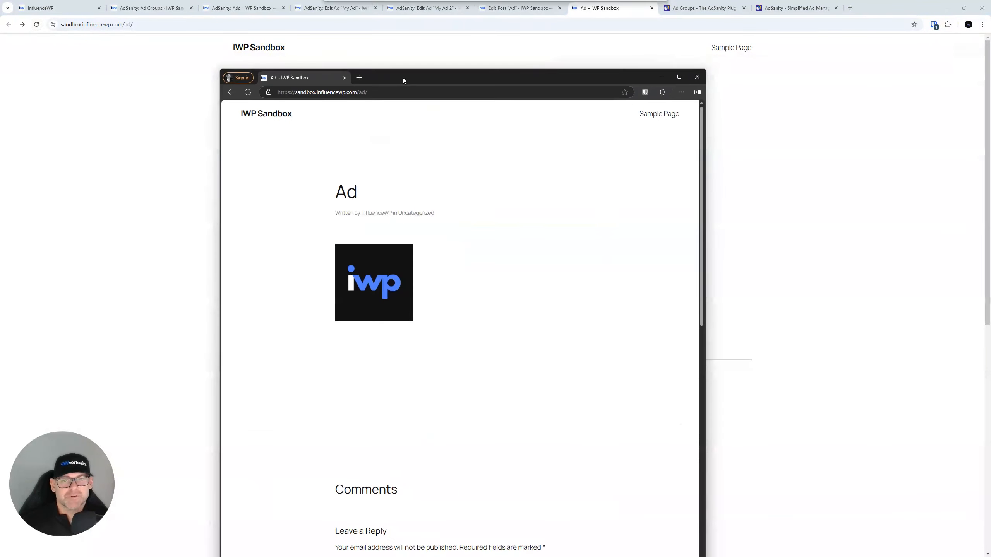
double_click(402, 79)
click(27, 20)
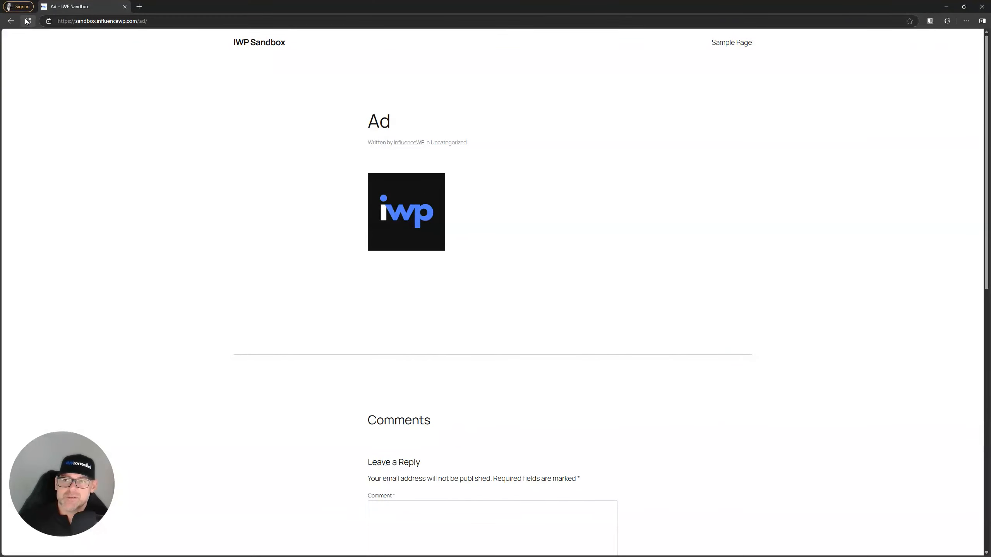
Step: Reload the Ad page in the logged-out browser and clear the sandbox site's caches from the WordPress admin
click(32, 25)
click(29, 23)
drag(164, 6, 990, 78)
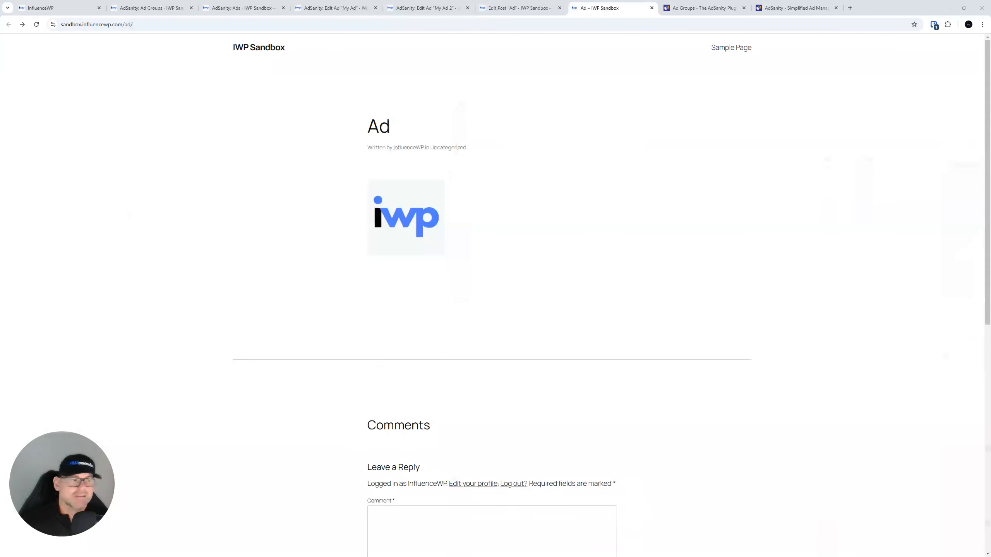
click(137, 7)
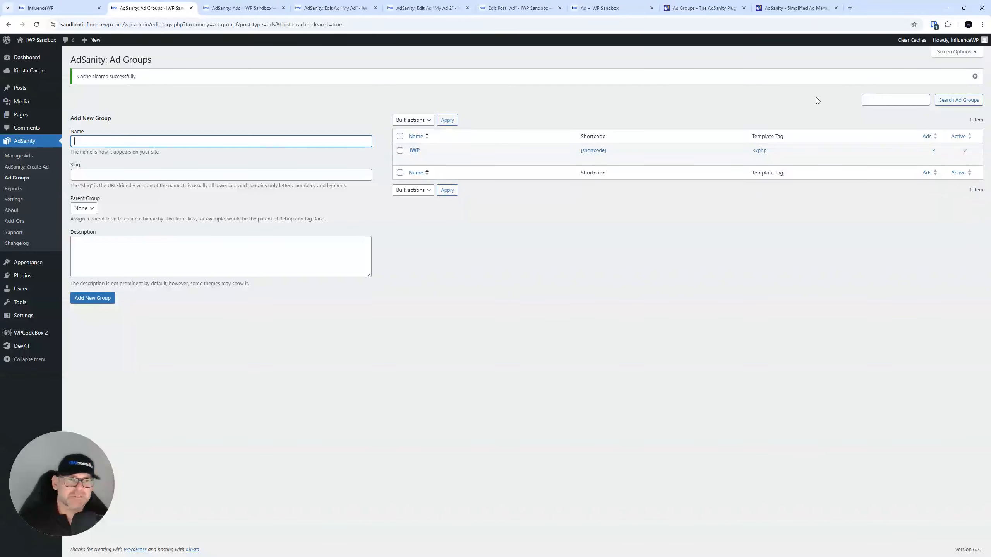
click(903, 55)
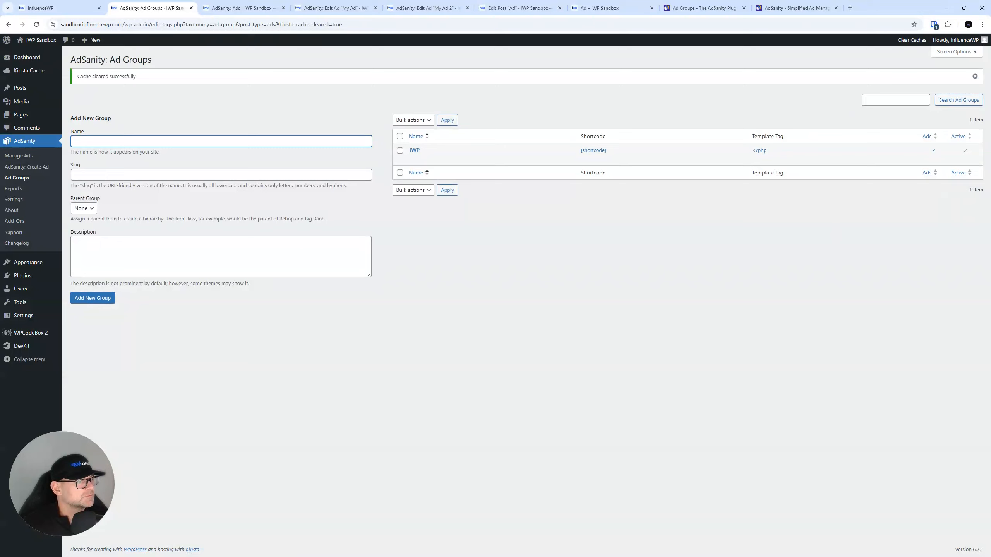
Step: Return to the logged-out browser and reload the Ad page several times to check ad rotation
drag(990, 221, 410, 218)
double_click(432, 215)
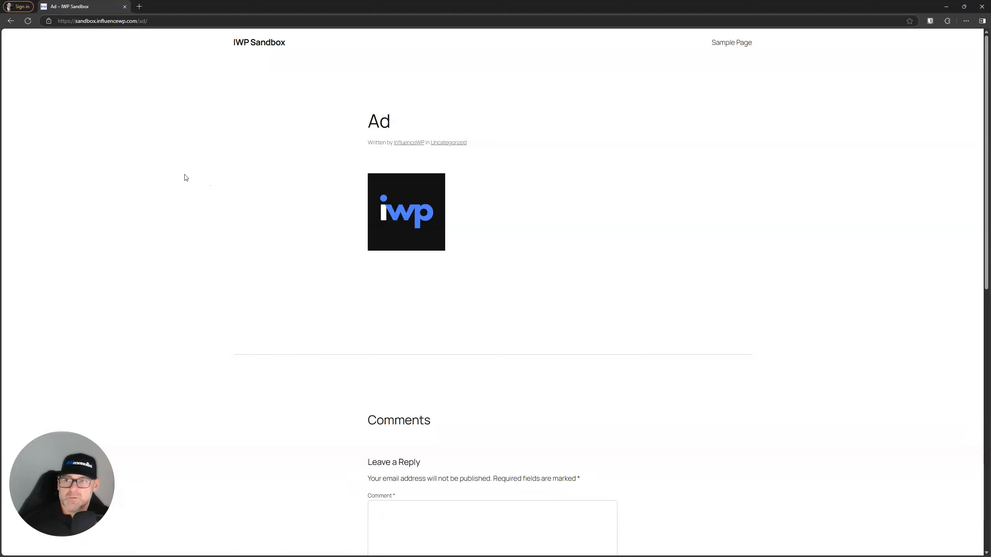
click(28, 20)
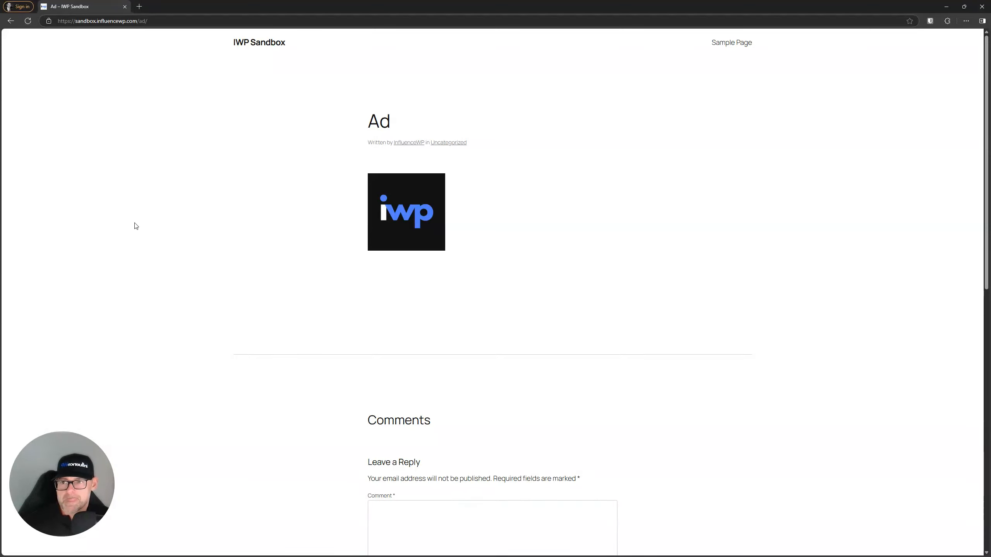
click(27, 21)
click(27, 22)
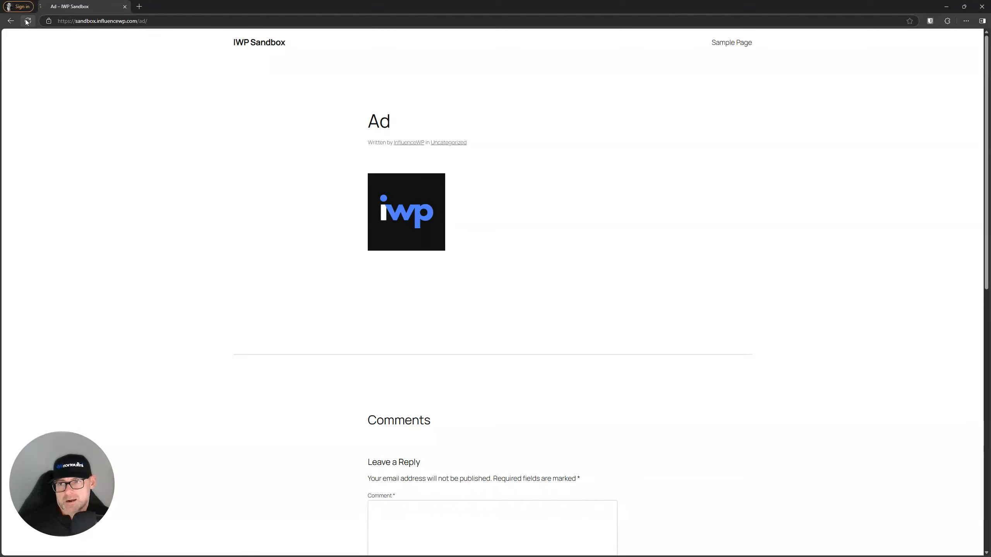
Step: Hard-refresh the logged-out Ad page repeatedly with the developer tools open, and close the tools
right_click(50, 134)
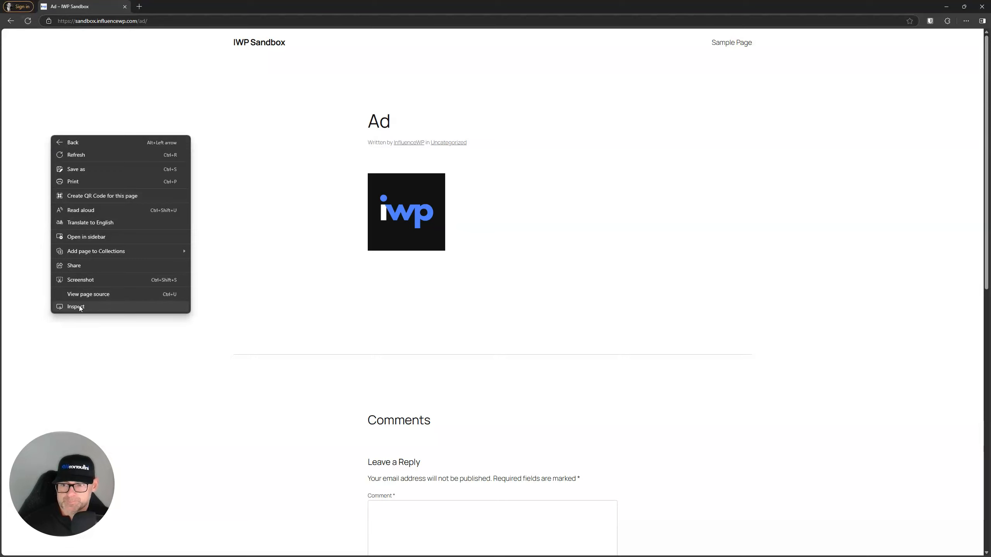
click(78, 307)
right_click(28, 22)
click(59, 58)
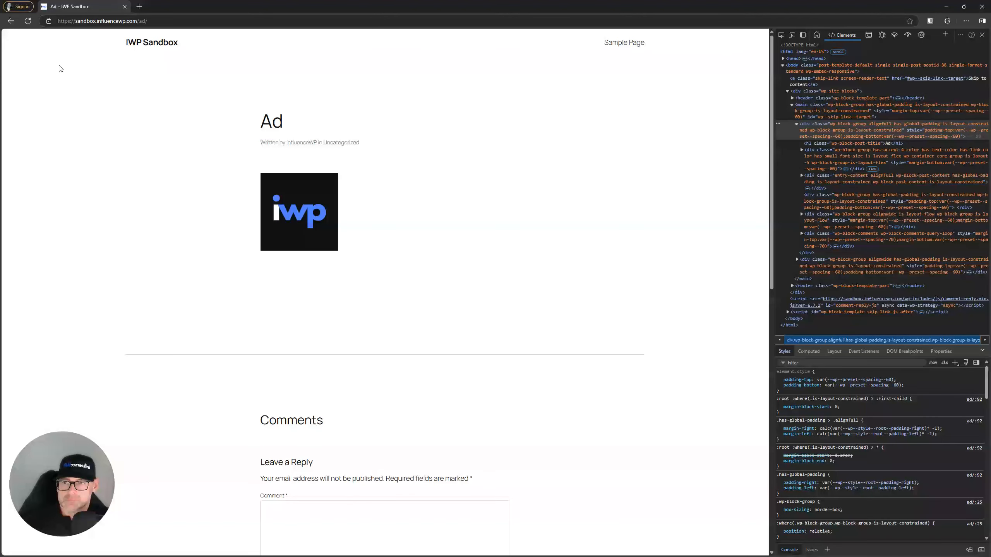
right_click(28, 22)
click(59, 62)
right_click(28, 21)
click(58, 59)
click(982, 35)
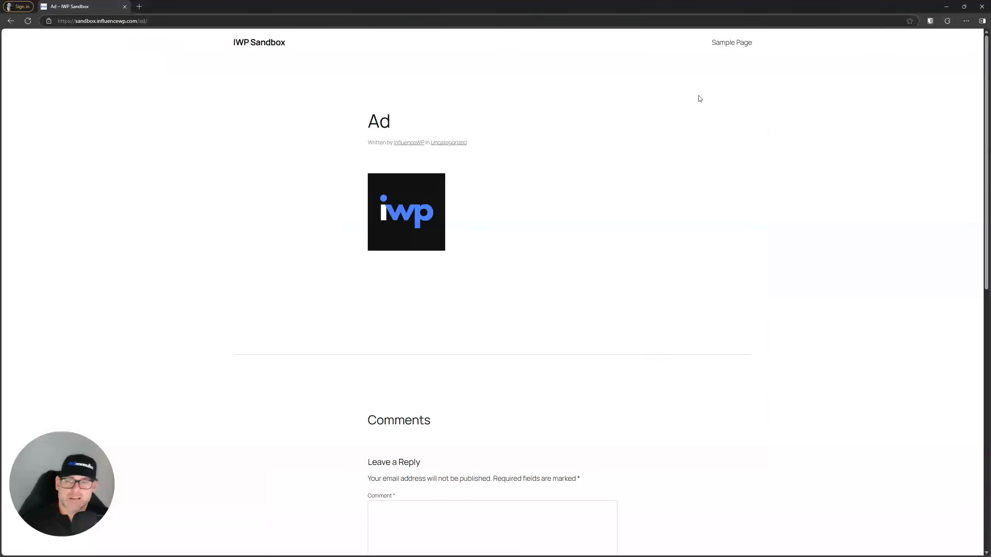
Step: Check the cookies in use for sandbox.influencewp.com in the logged-out browser and close the cookie list
click(48, 21)
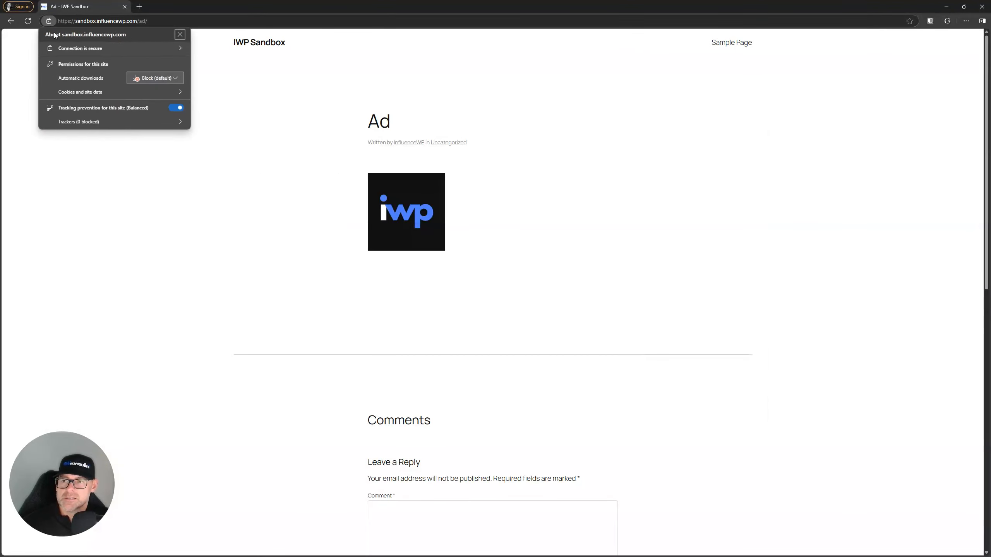
click(104, 92)
click(104, 81)
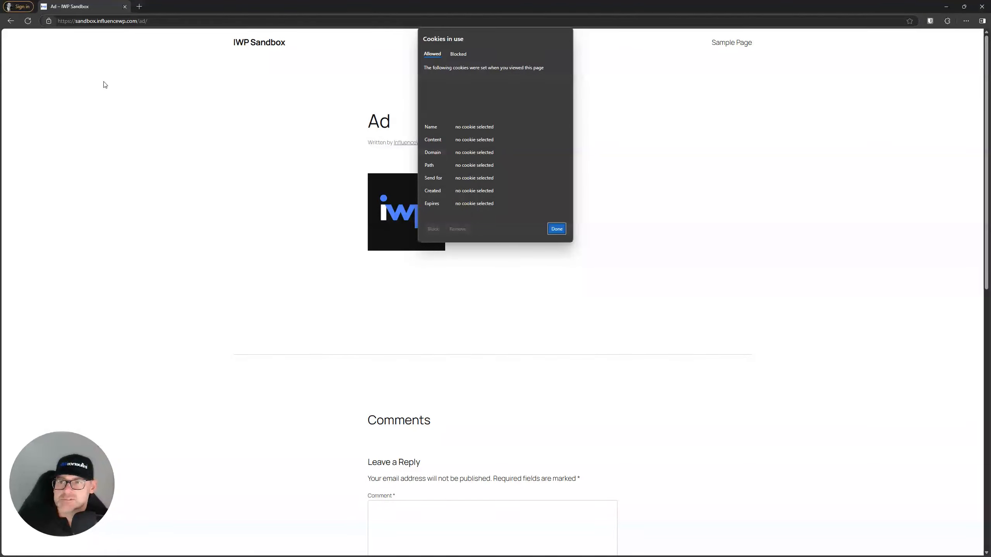
click(557, 229)
Step: Reload the logged-out Ad page once more to check which ad appears, and close that browser window
drag(169, 5, 105, 3)
drag(170, 5, 392, 214)
double_click(457, 216)
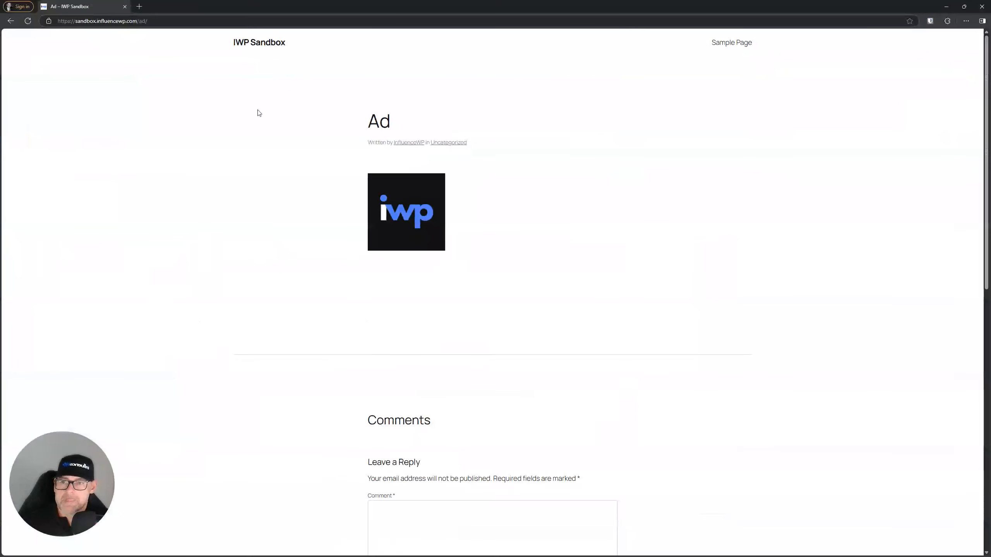
click(28, 20)
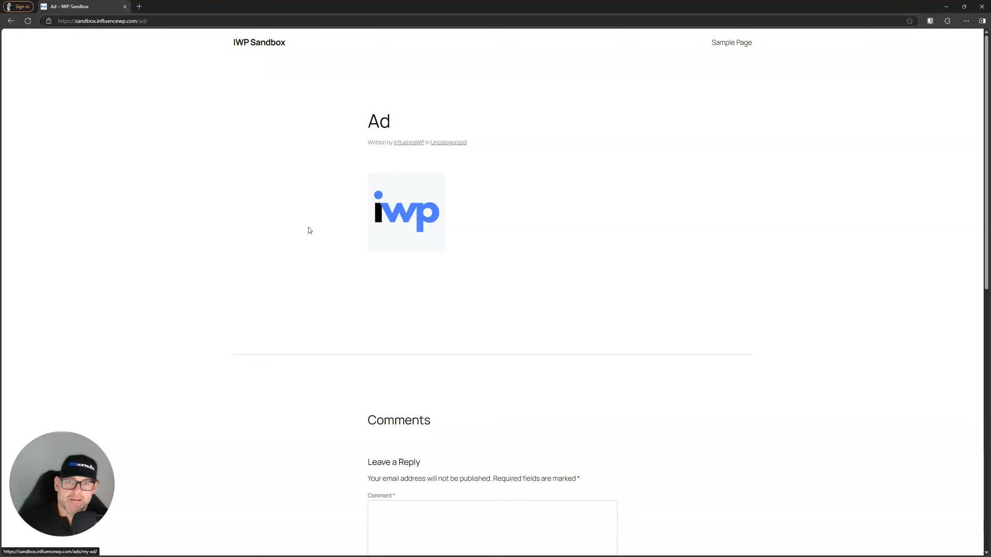
click(982, 6)
Step: Open the Add-Ons page of the AdSanity website
click(777, 3)
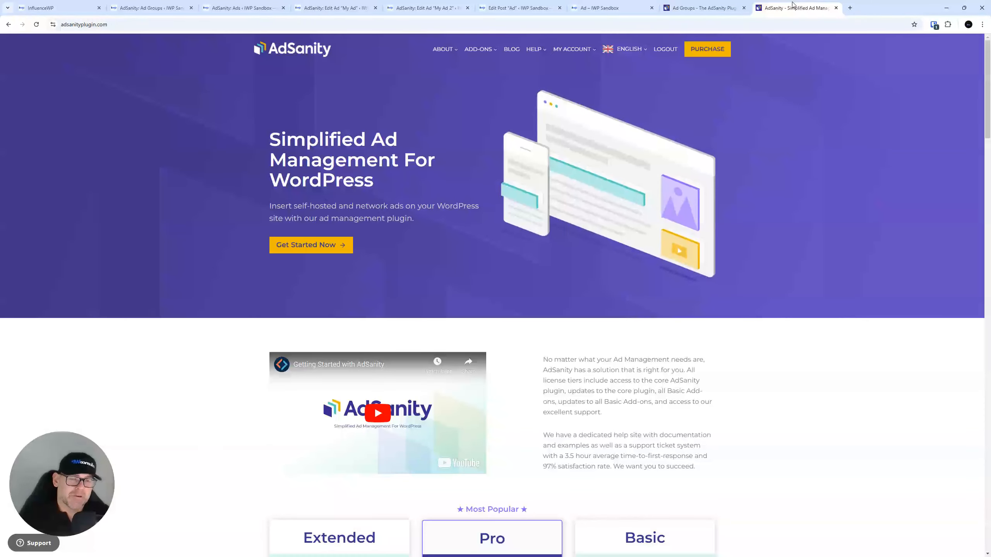
mouse_move(469, 54)
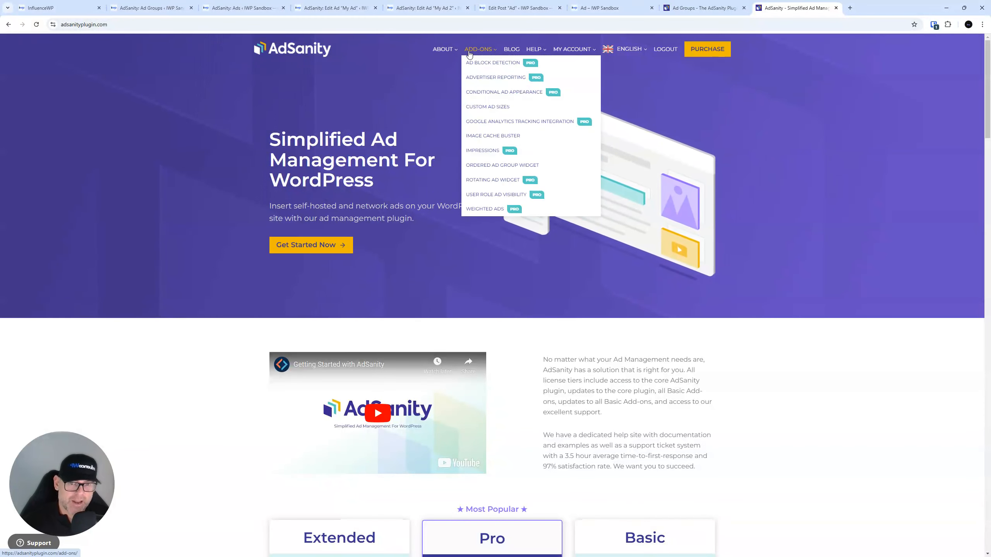
click(471, 51)
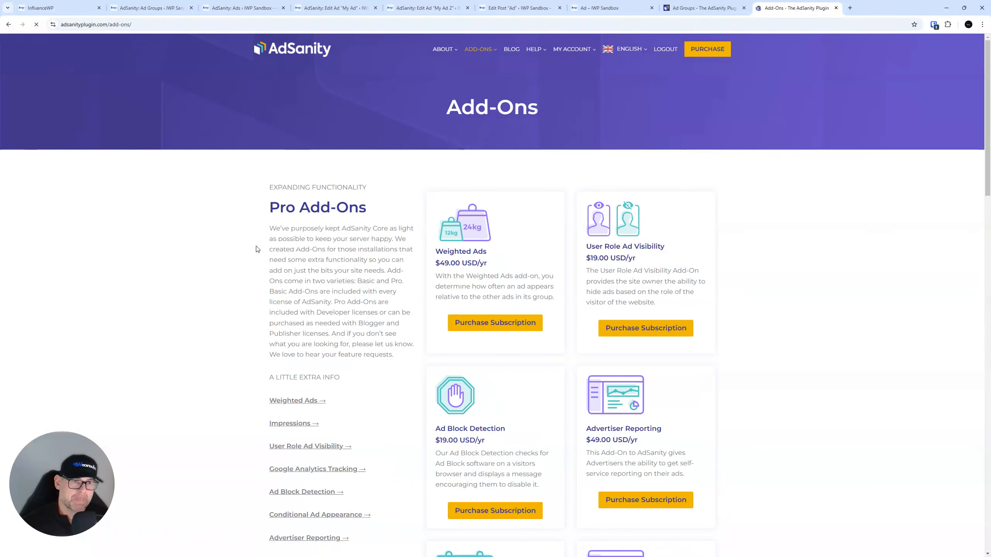
Step: Examine the descriptions and prices of the Pro Add-Ons and the included Basic Add-Ons on the AdSanity site
scroll(406, 230, down, 4)
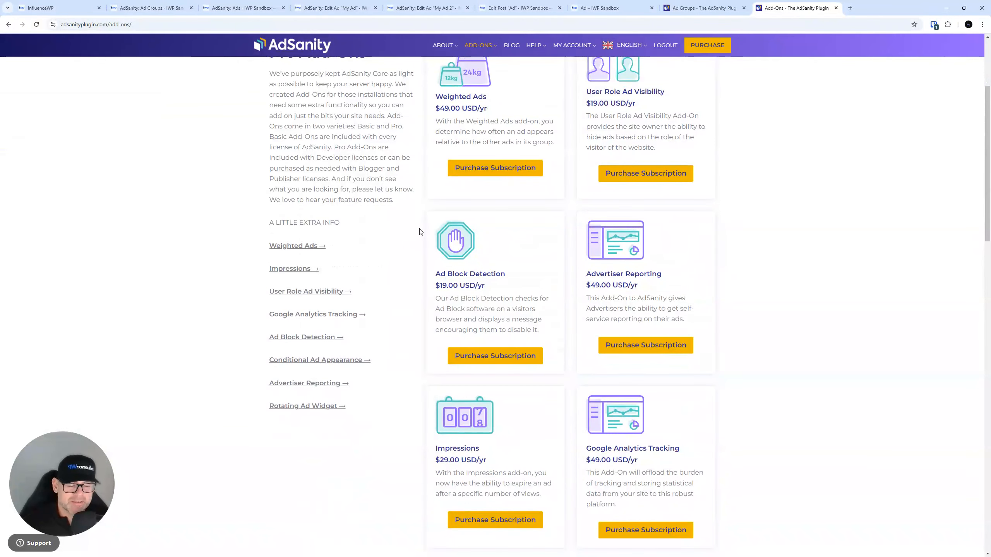
scroll(418, 235, up, 2)
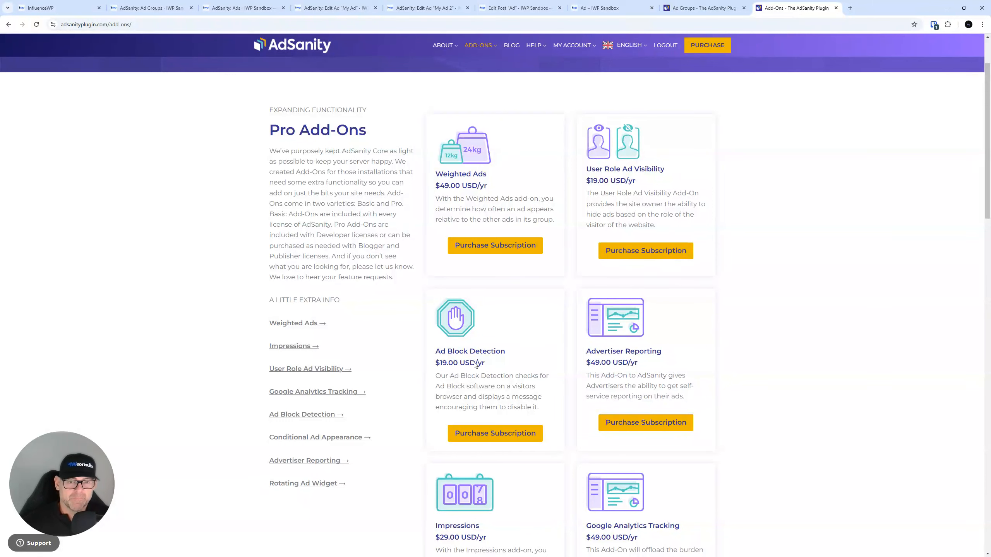
scroll(494, 352, down, 2)
scroll(488, 359, up, 3)
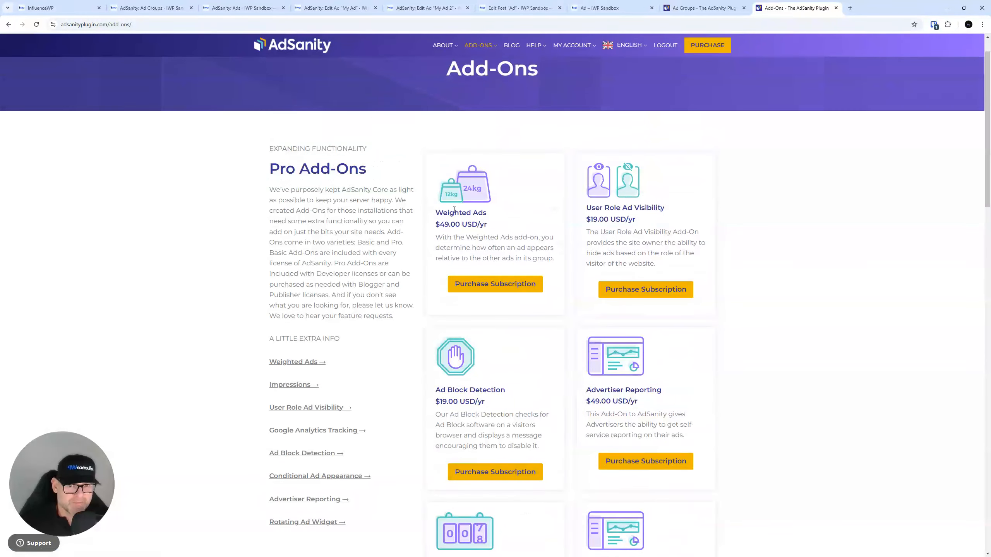
scroll(429, 267, down, 3)
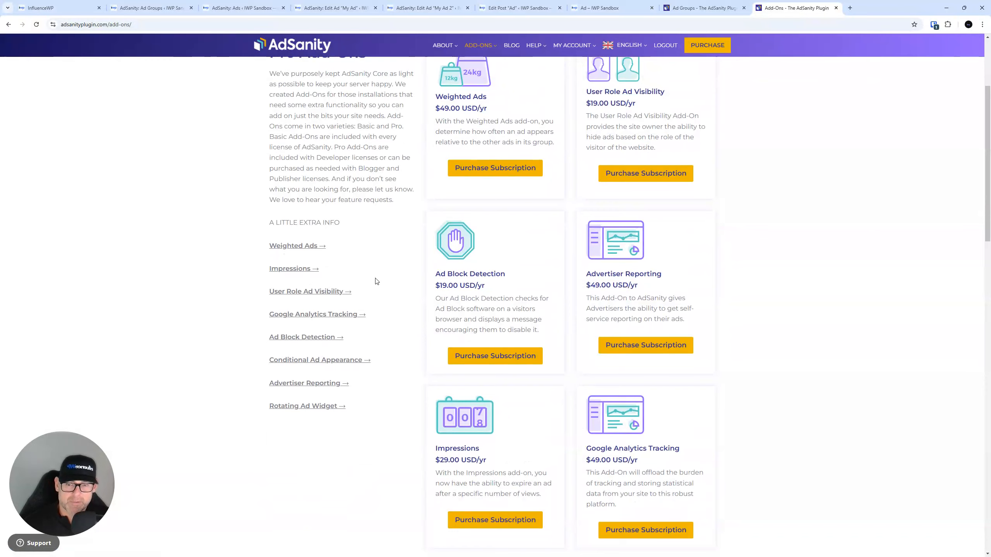
scroll(121, 248, down, 1)
scroll(122, 246, up, 1)
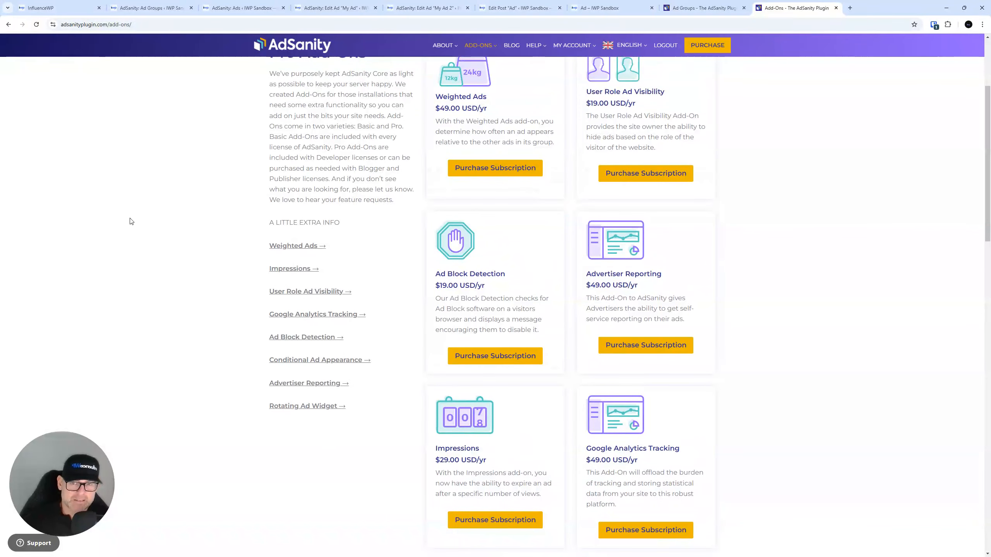
scroll(130, 221, up, 4)
scroll(132, 219, down, 4)
scroll(179, 227, down, 2)
scroll(216, 230, down, 12)
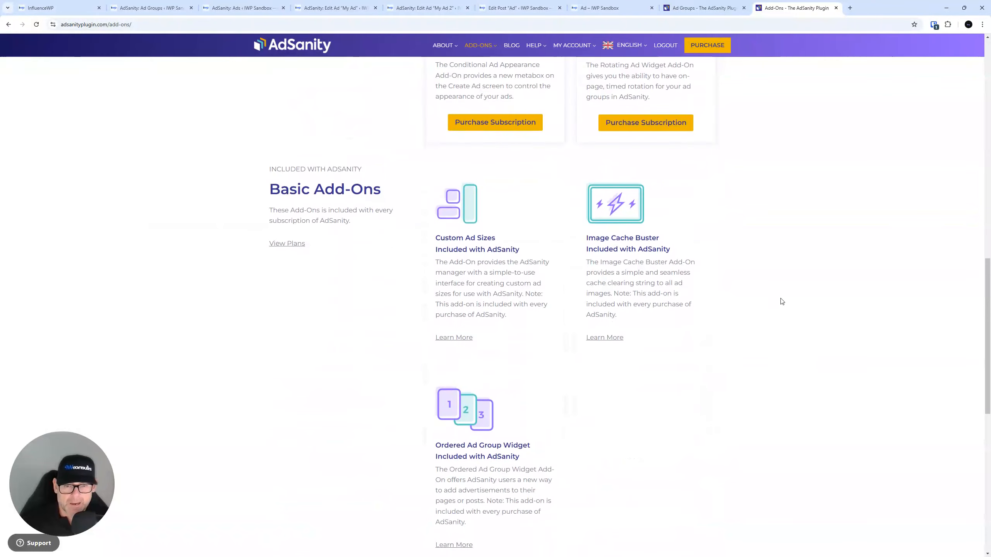
scroll(550, 288, up, 10)
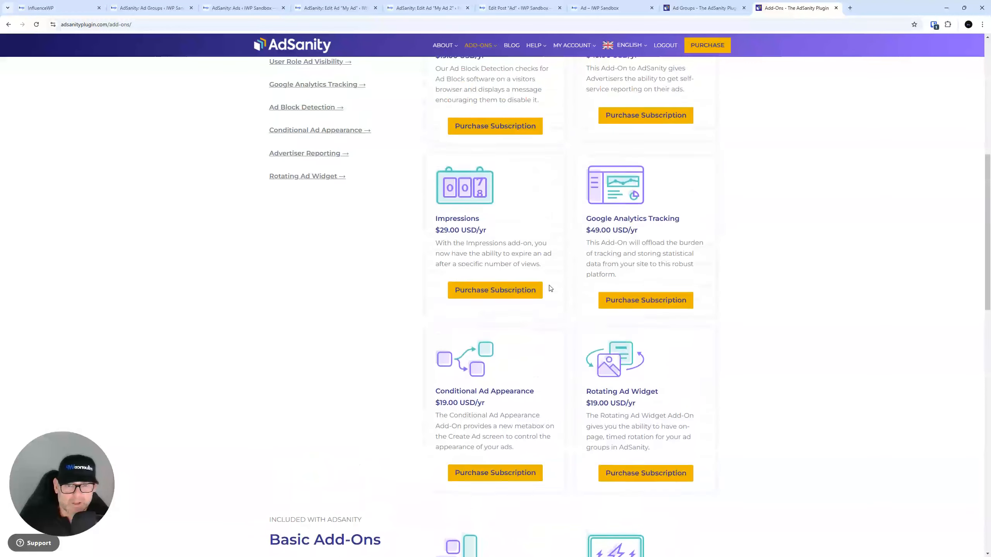
scroll(567, 298, up, 3)
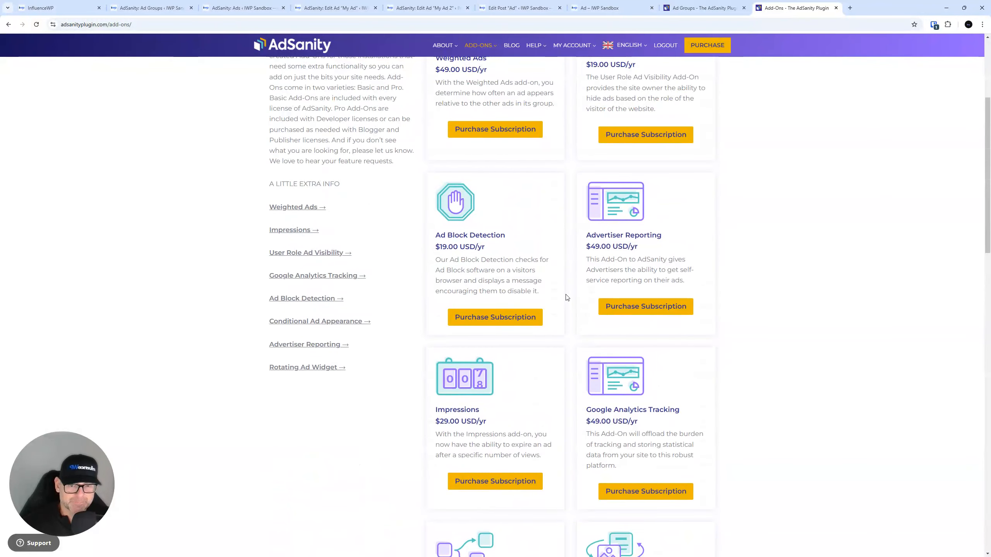
scroll(567, 298, up, 2)
scroll(462, 208, down, 1)
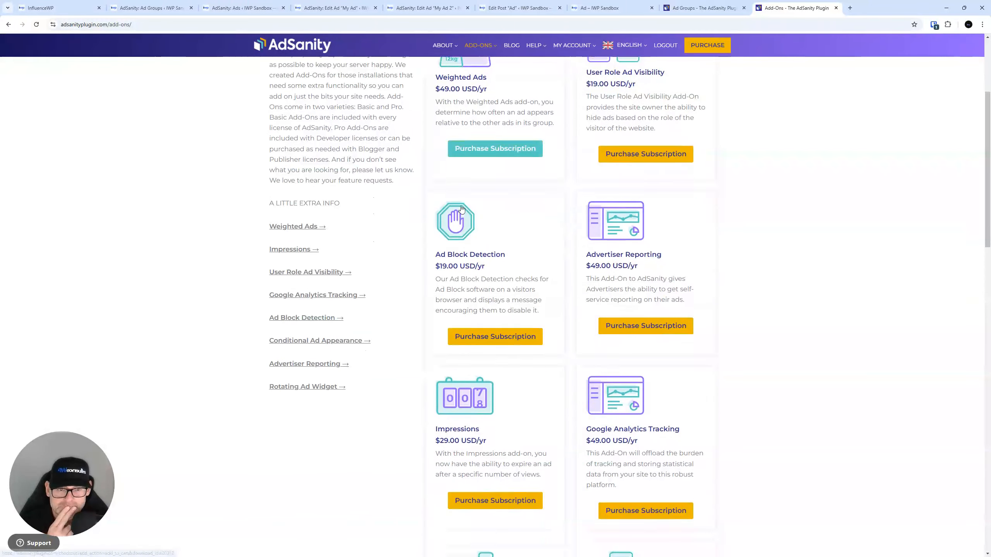
scroll(461, 209, up, 2)
scroll(463, 215, down, 10)
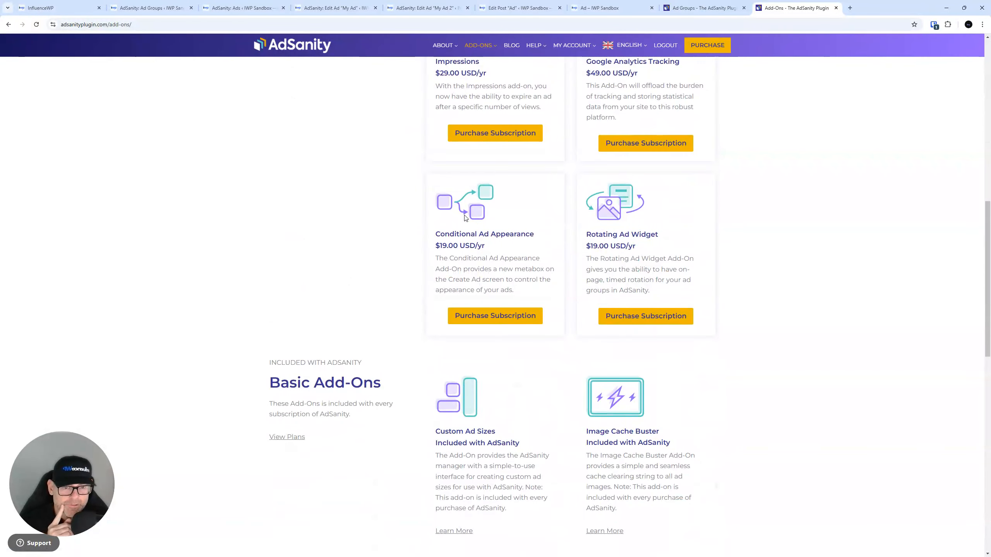
scroll(464, 218, down, 4)
scroll(465, 218, down, 4)
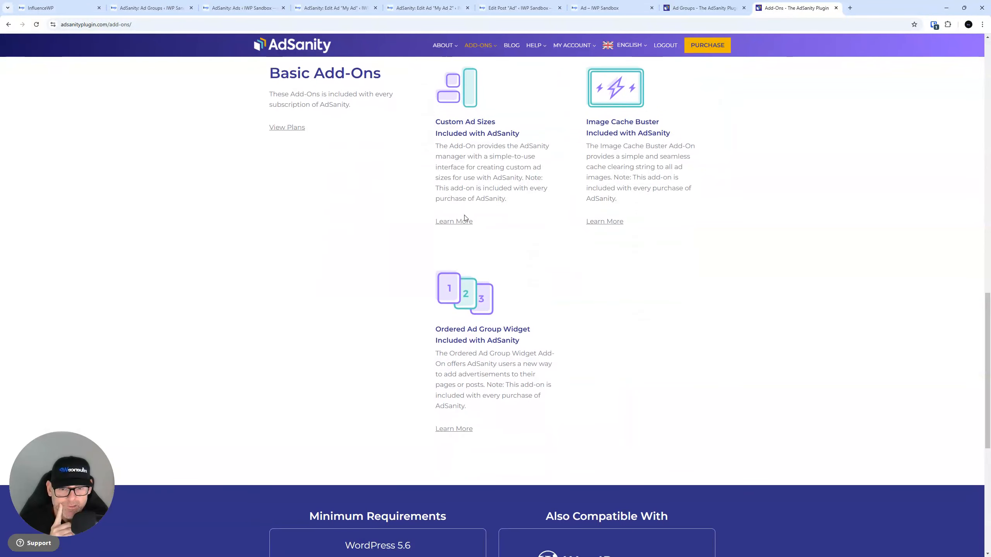
scroll(465, 218, up, 7)
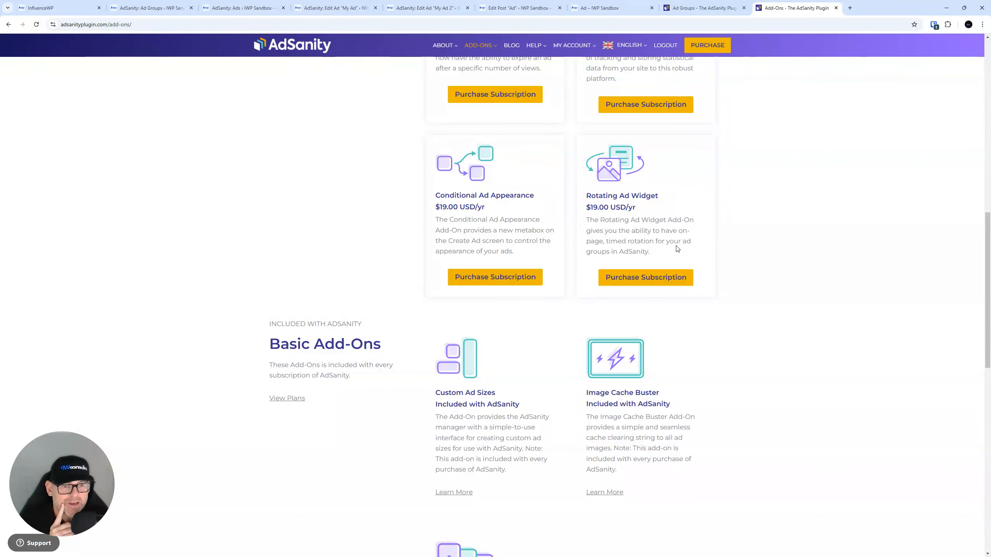
scroll(639, 231, down, 10)
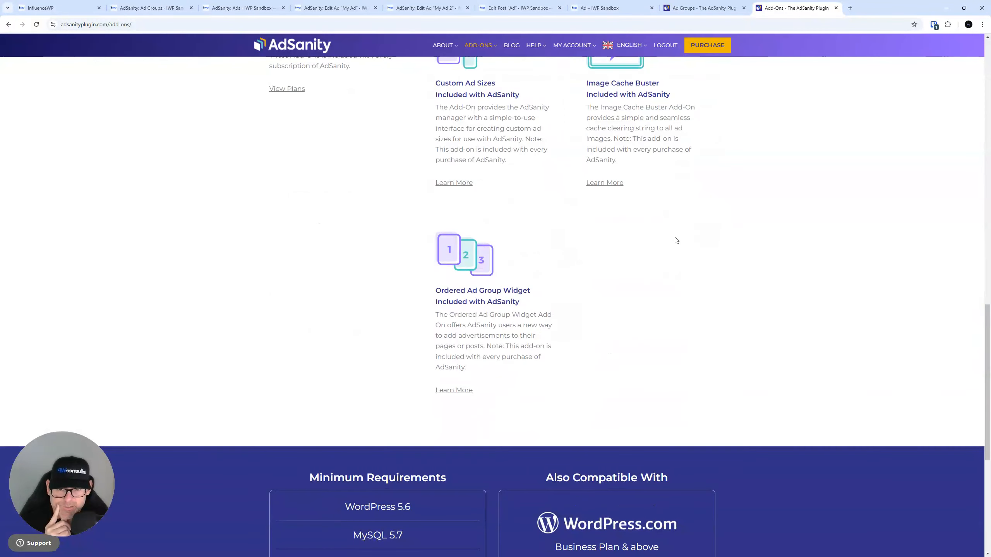
scroll(523, 233, up, 20)
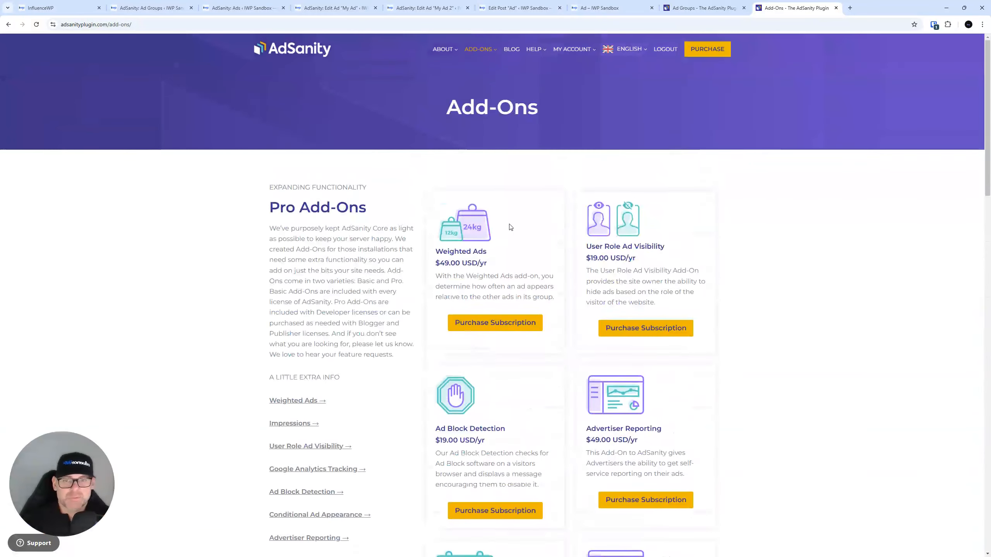